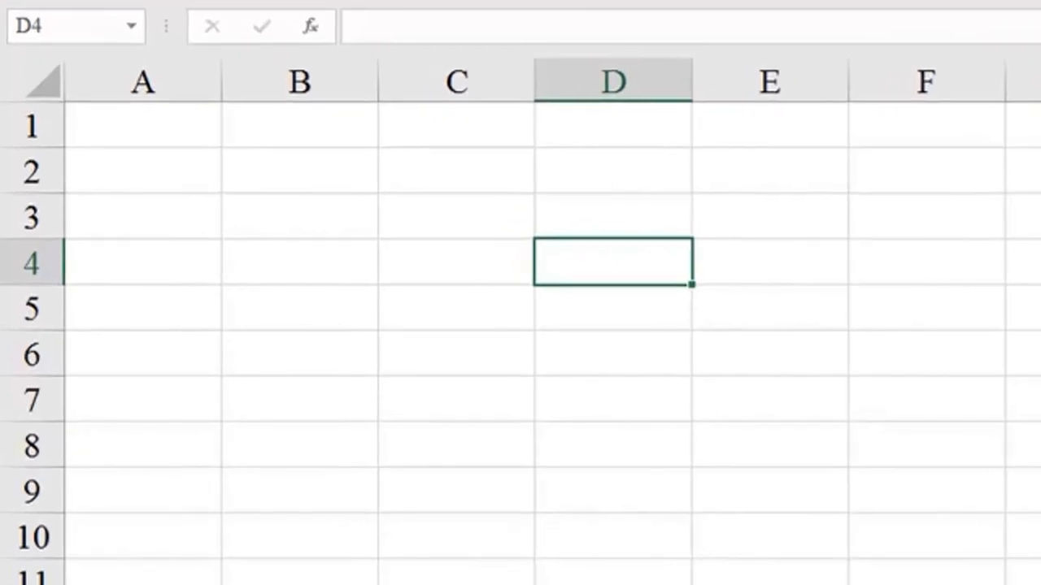
Widen column D and enter the date 14-01-20 in cell D4
left_click_drag(696, 87, 887, 125)
type("14-")
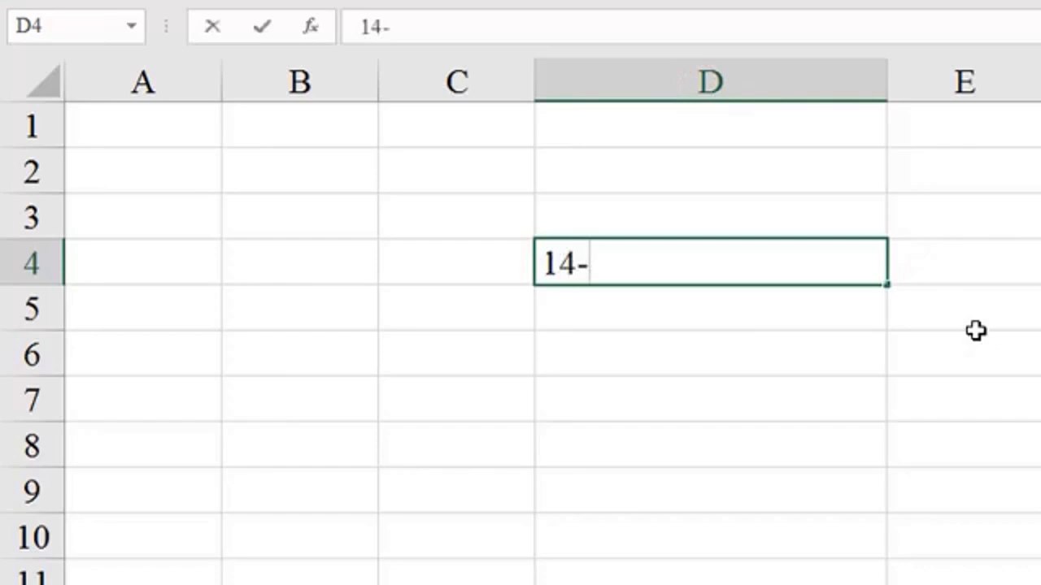
type("01-20")
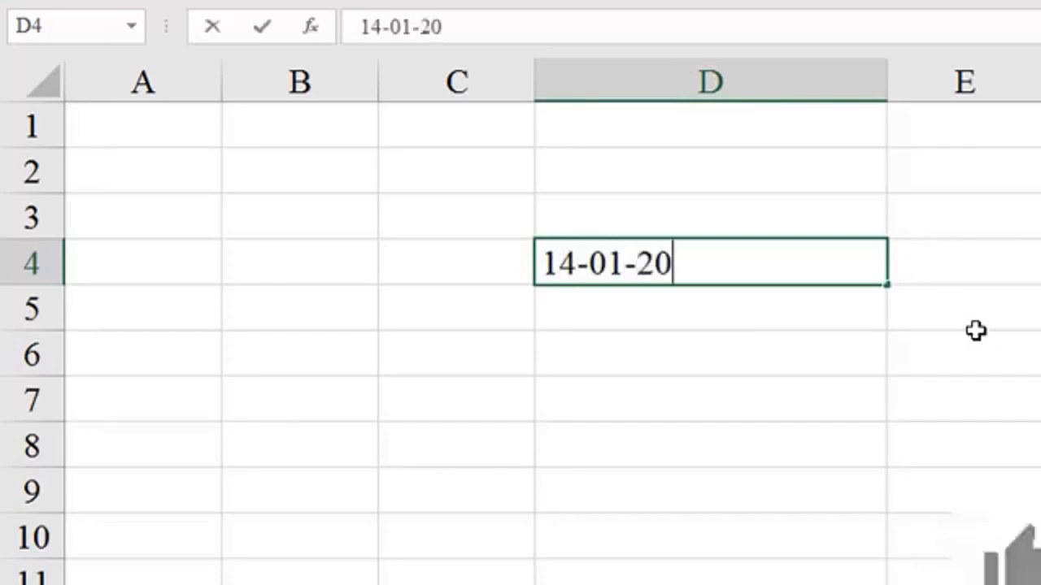
key("Return")
Format the date in D4 with the Indonesian long date type "*Rabu, 14 Maret 2012"
left_click(850, 252)
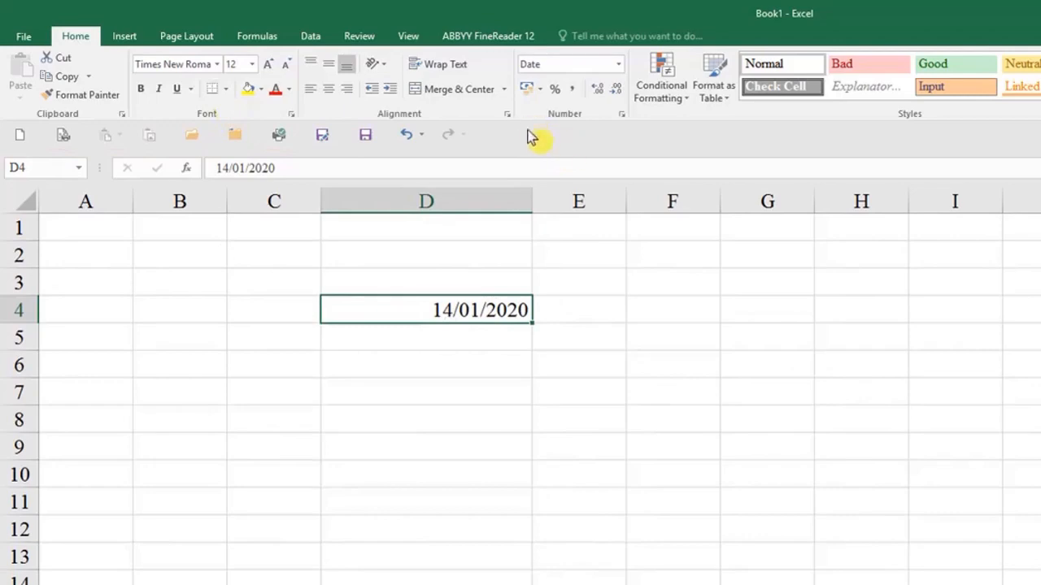
left_click(621, 115)
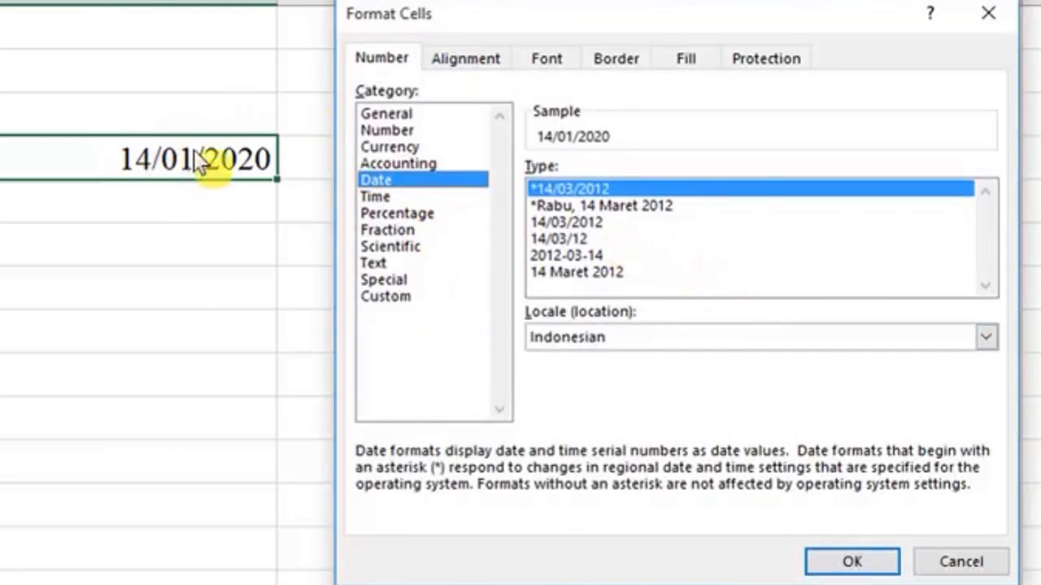
left_click(627, 207)
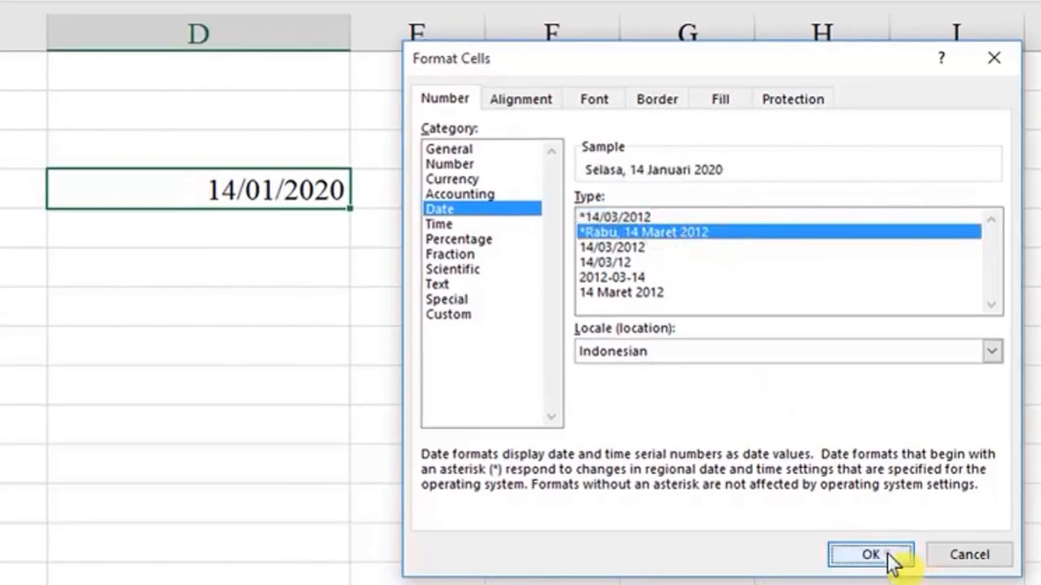
left_click(890, 557)
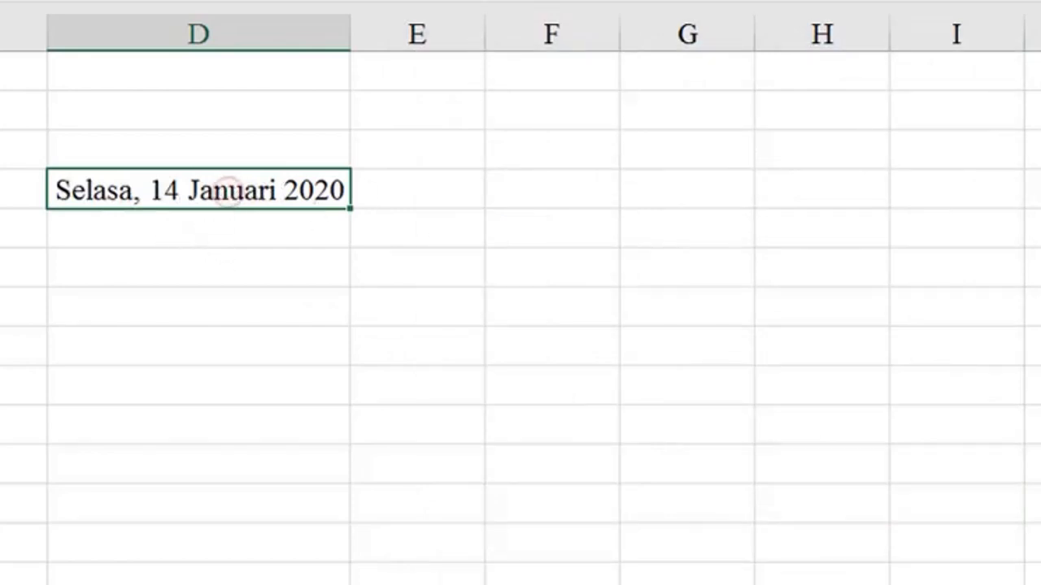
Change the date format of D4 to the "14 Maret 2012" type
key("ctrl+1")
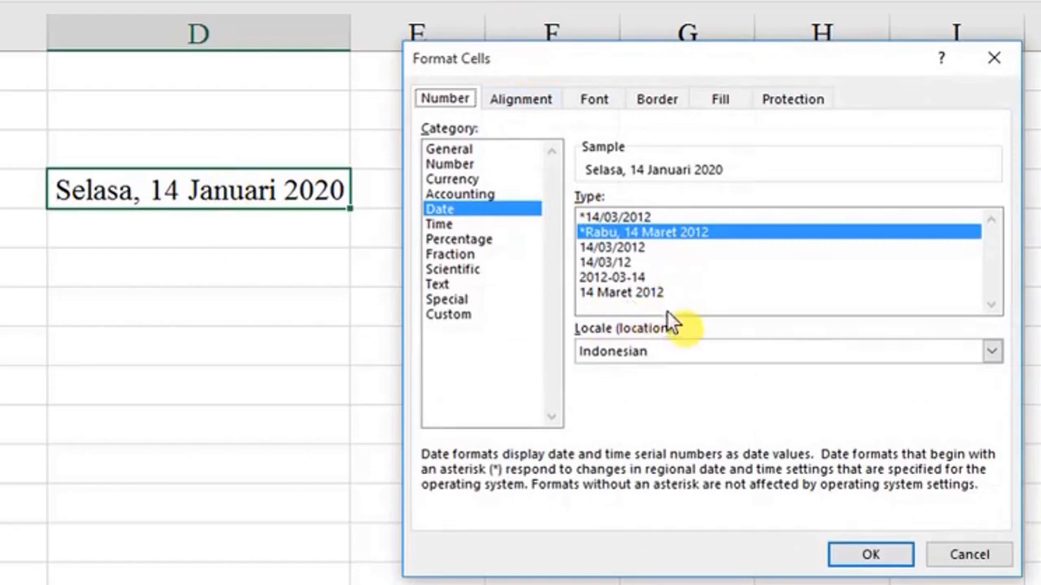
left_click(642, 293)
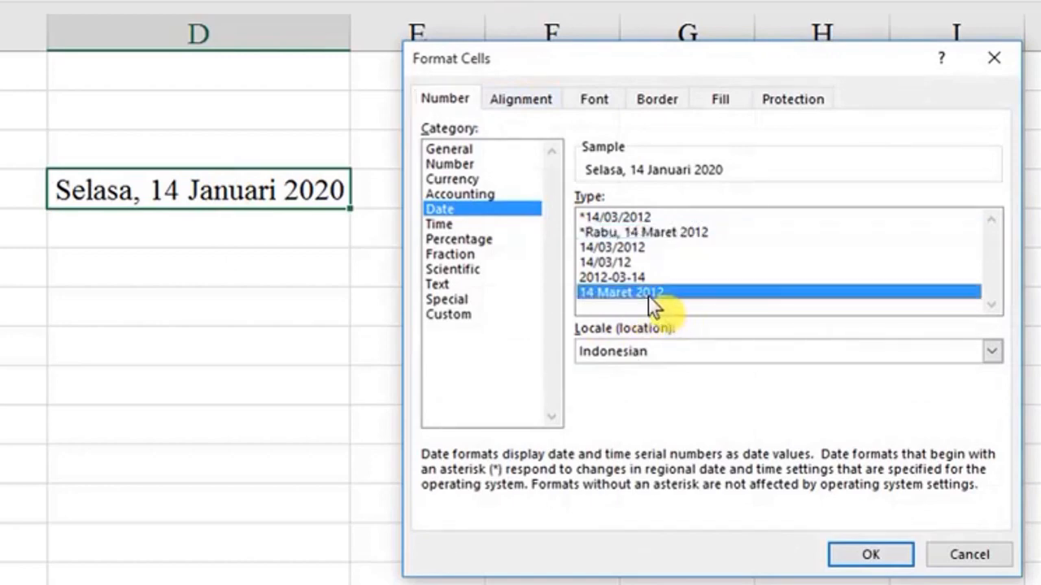
left_click(870, 556)
left_click(256, 314)
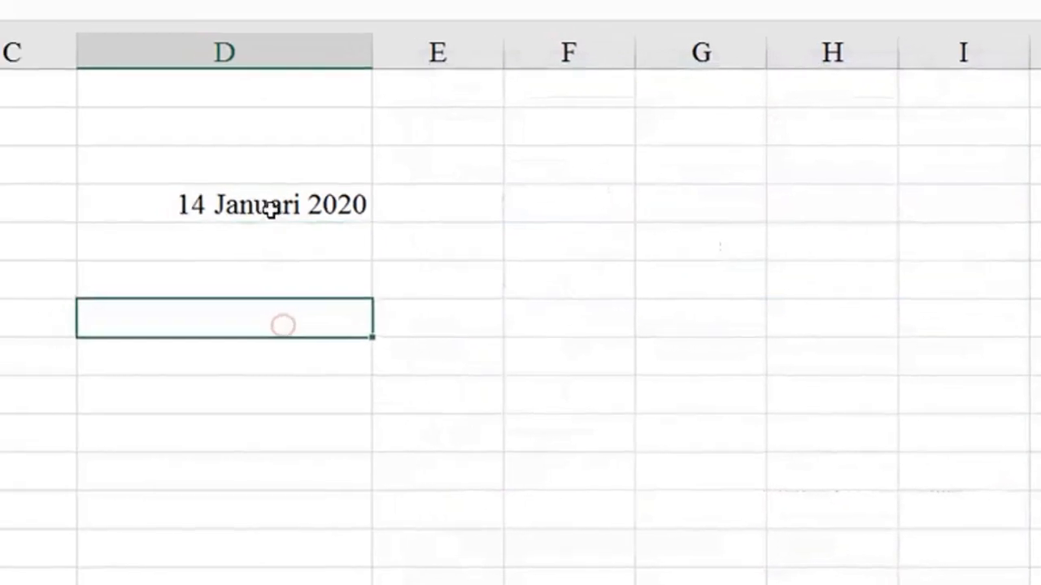
Apply a custom number format to D4 with day, abbreviated month and year separated by double spaces: "d mmm yyyy"
left_click(248, 194)
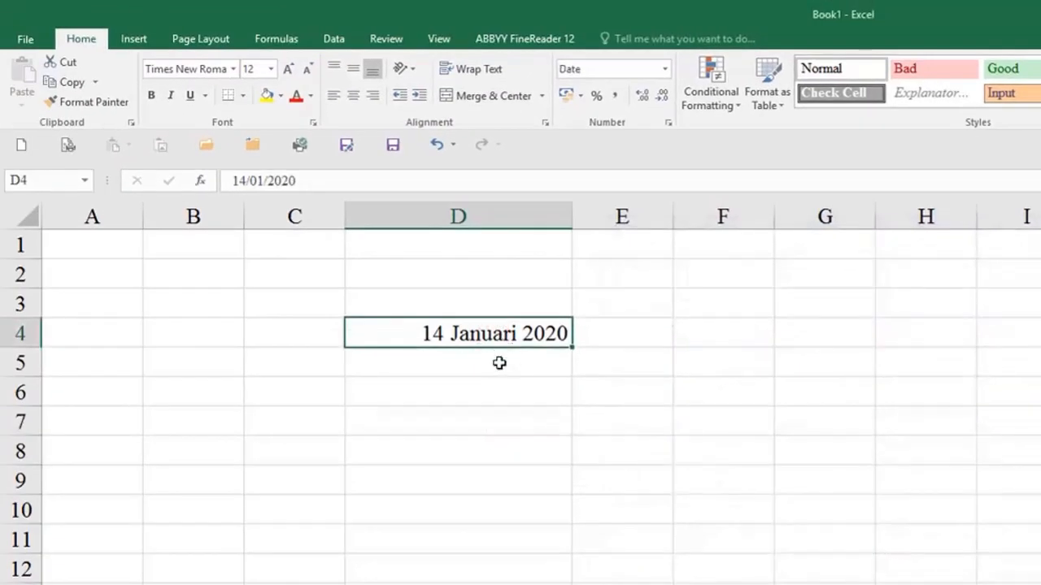
left_click(667, 123)
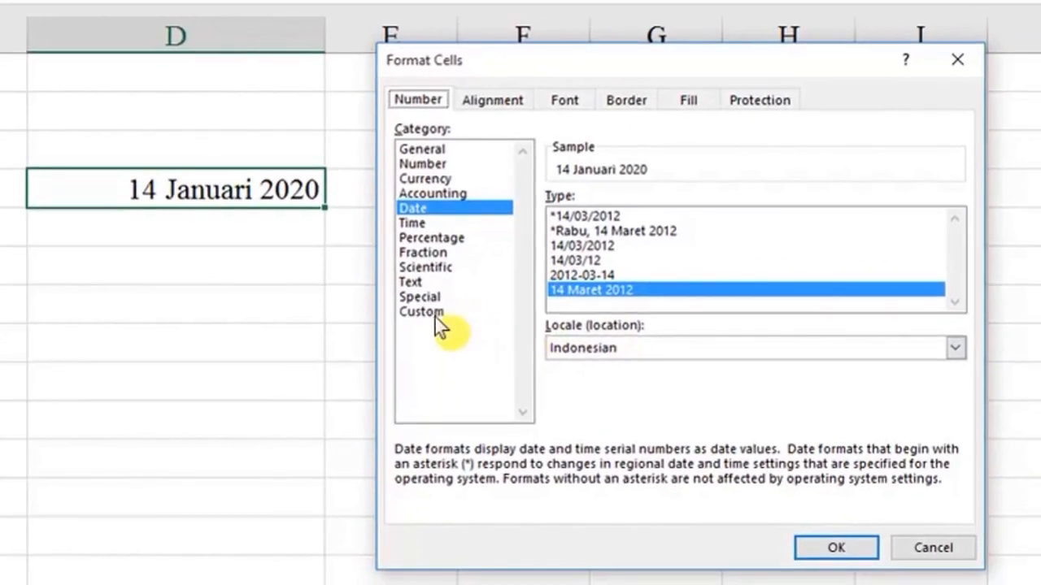
left_click(435, 315)
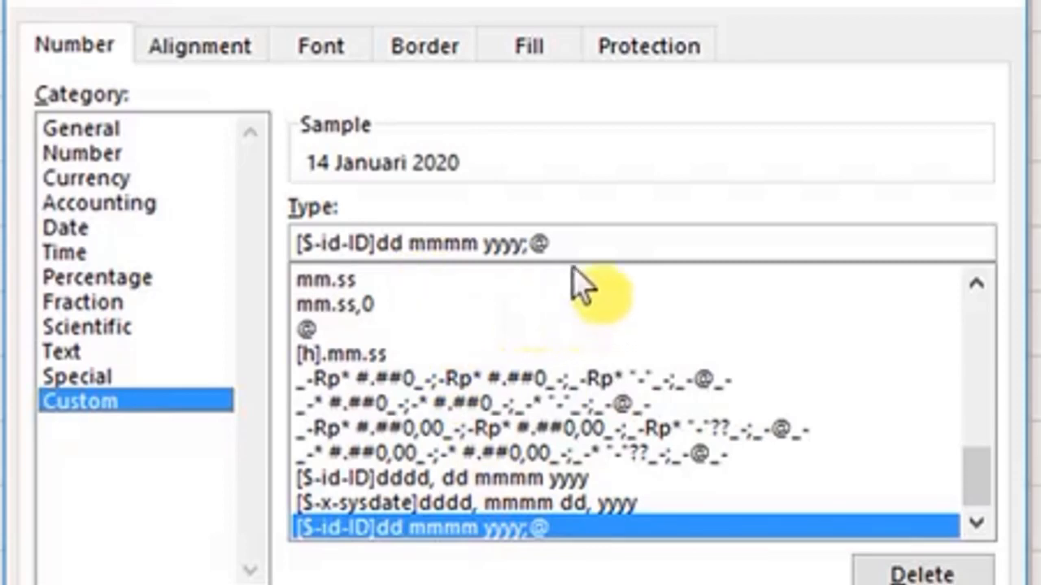
triple_click(599, 242)
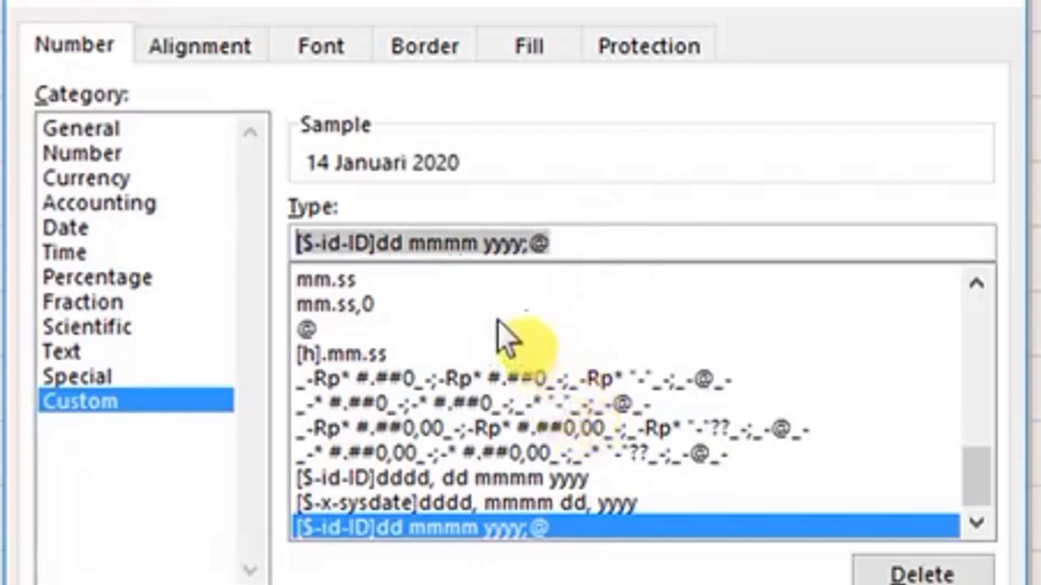
left_click(582, 235)
triple_click(589, 235)
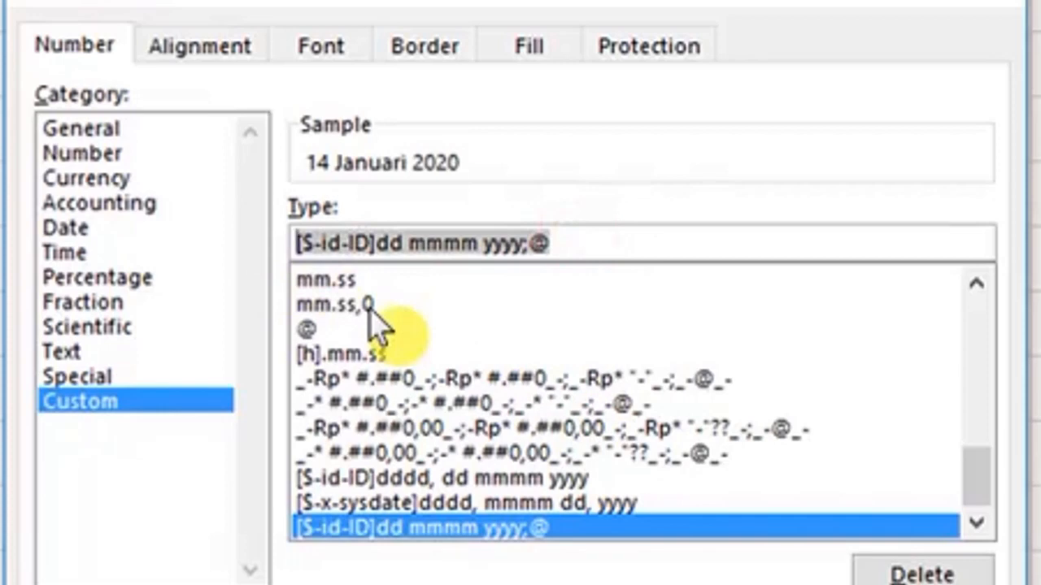
type("d")
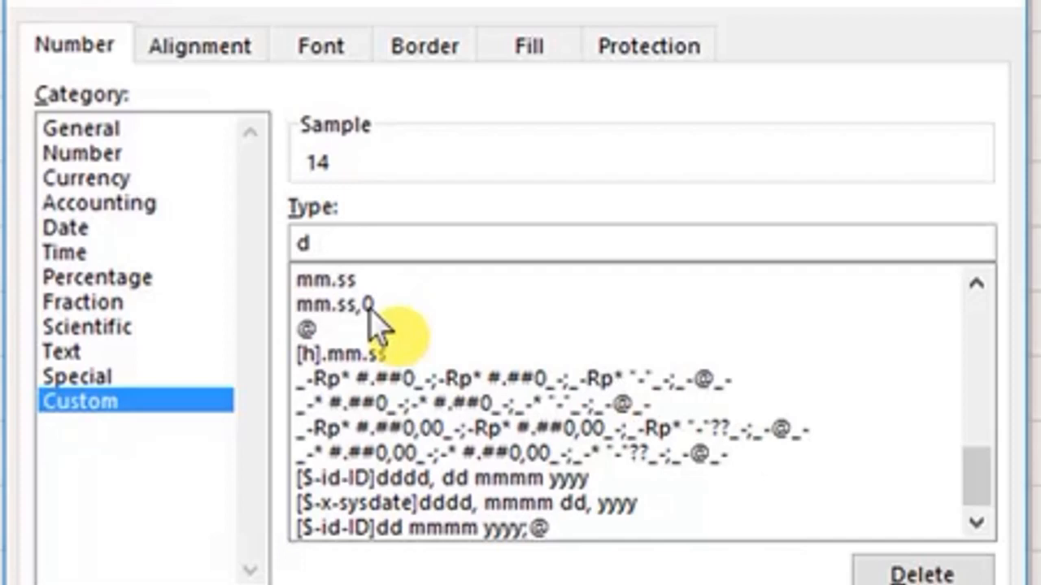
type("m")
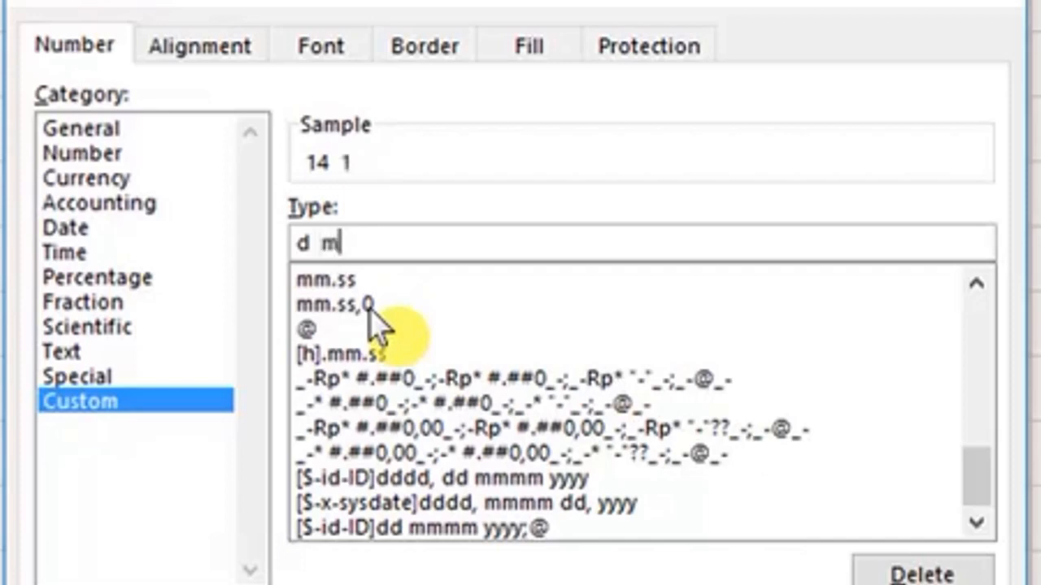
type("mm")
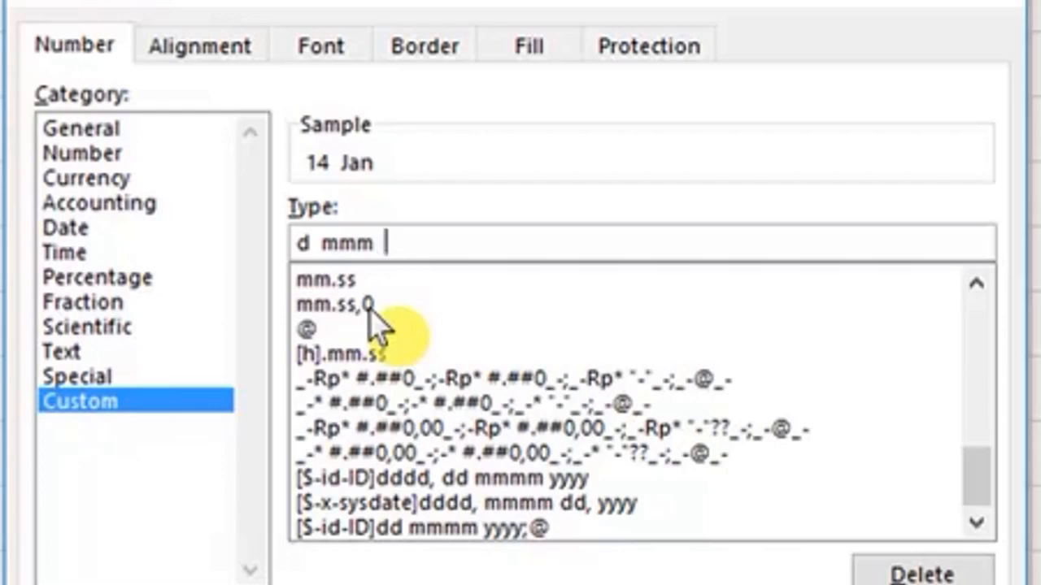
type("yyyy")
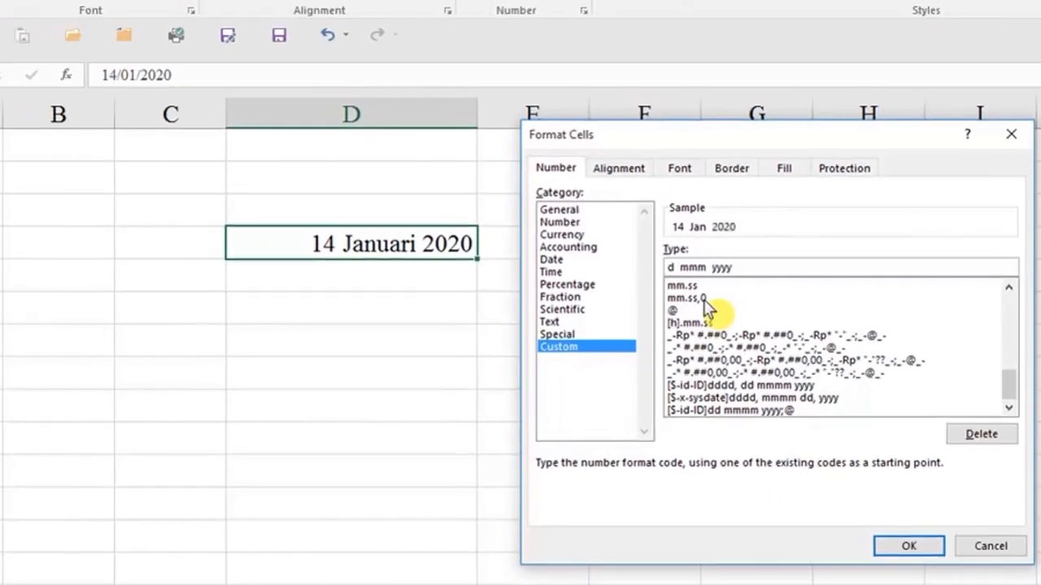
left_click(908, 545)
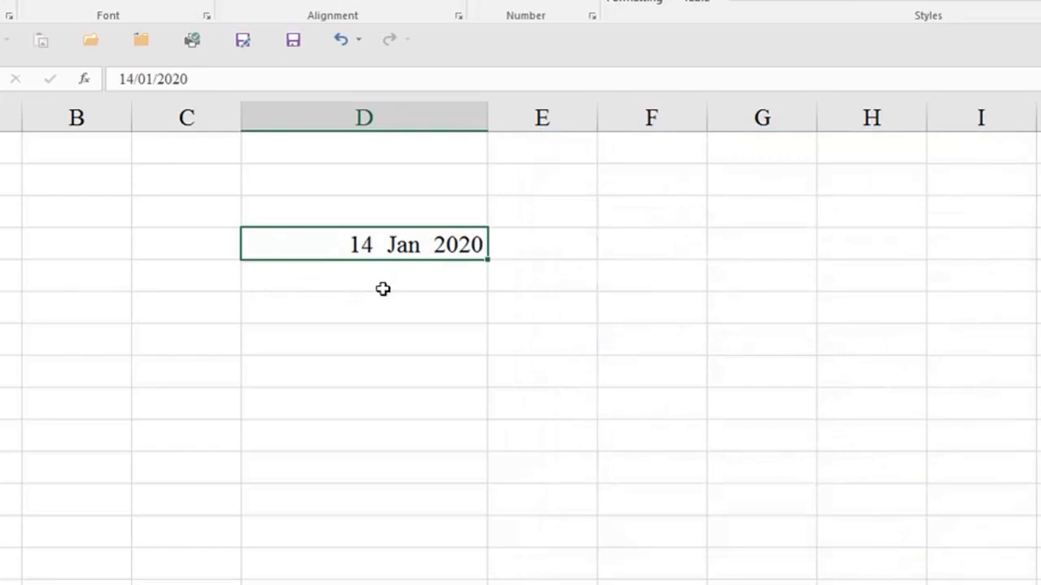
left_click(415, 316)
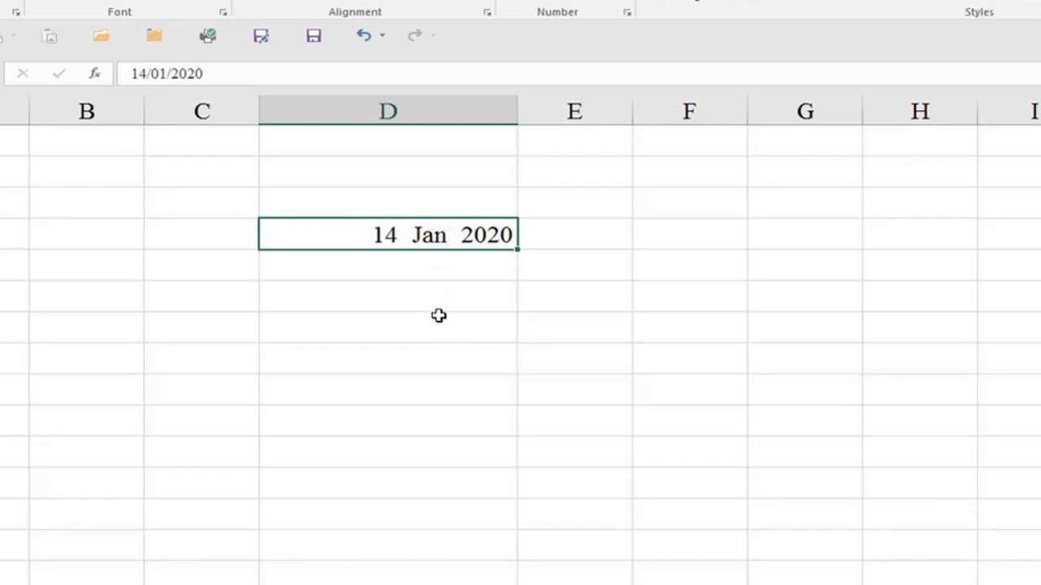
left_click(422, 276)
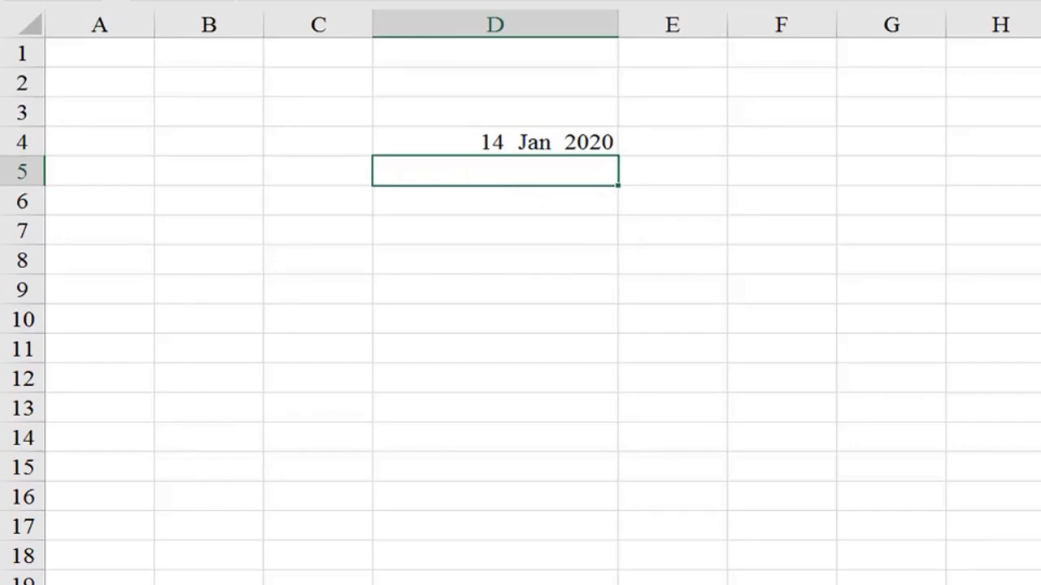
left_click(495, 17)
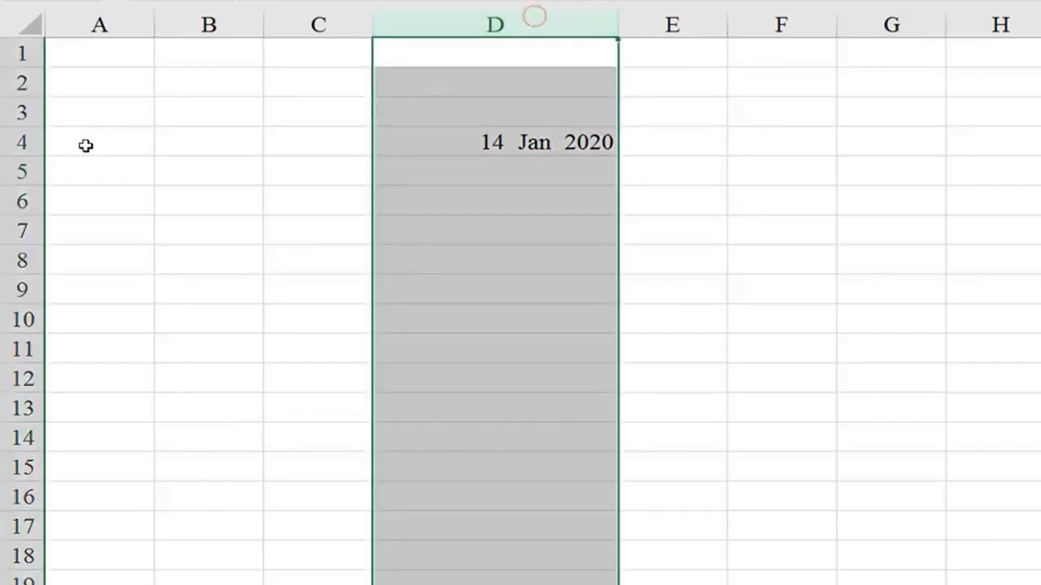
left_click(24, 171)
Enter the formula =D4+3 in cell D5 to get the date three days after D4
left_click(479, 177)
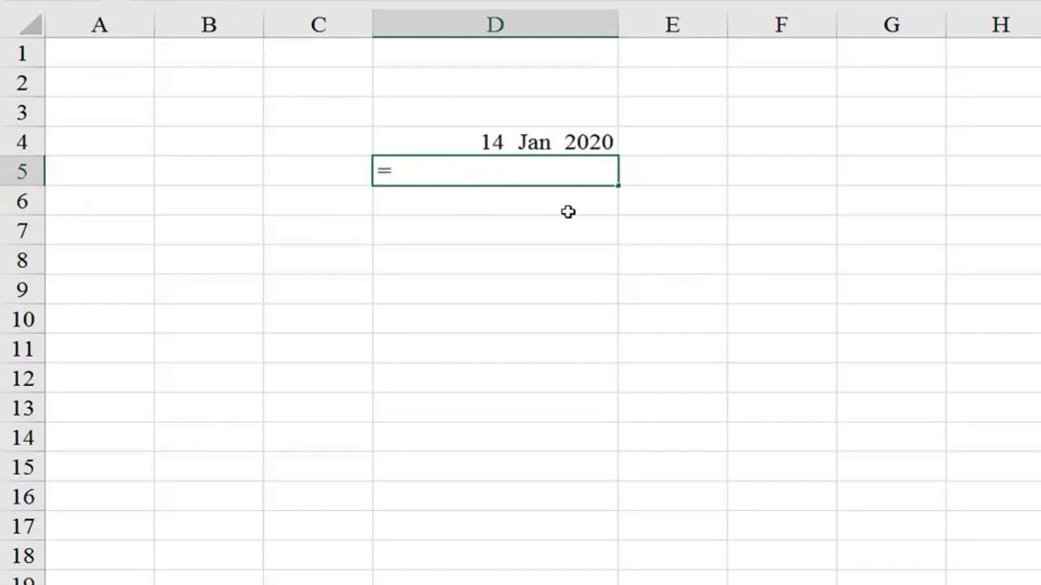
type("=")
key("Up")
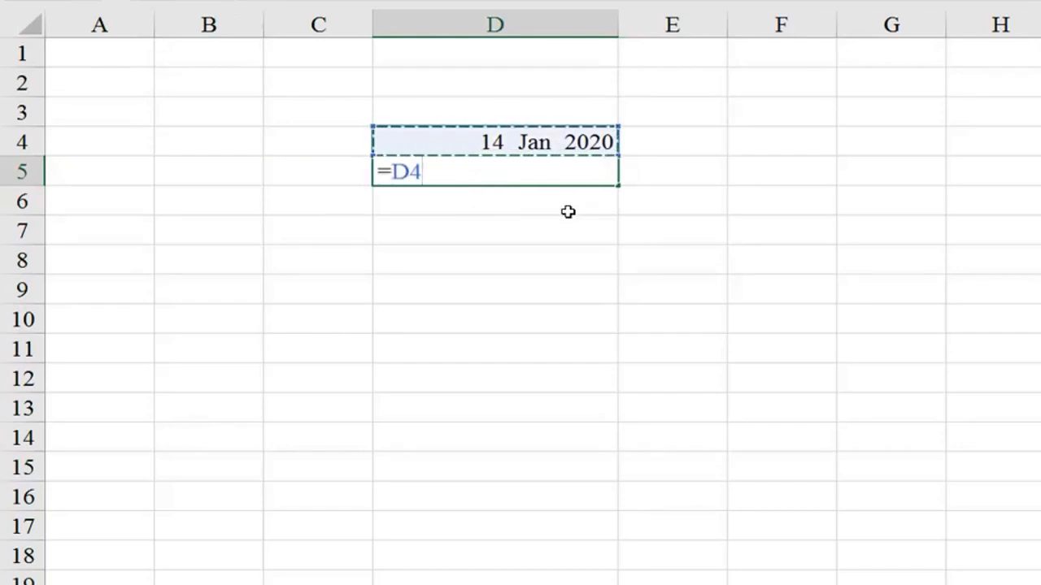
type("+3")
key("Return")
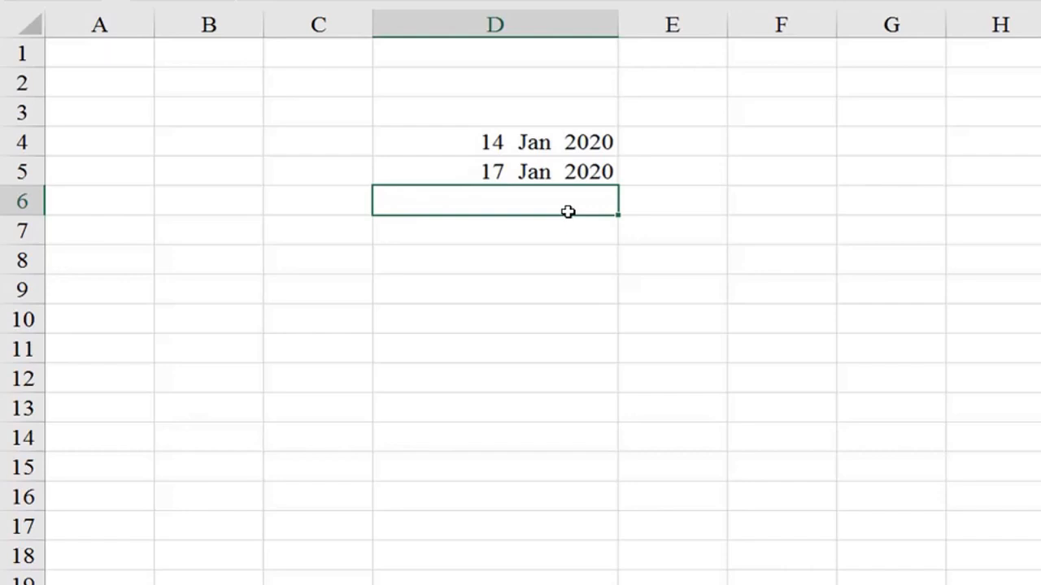
Replace the formula in D5 with +D4+1 to get the day after D4
key("Up")
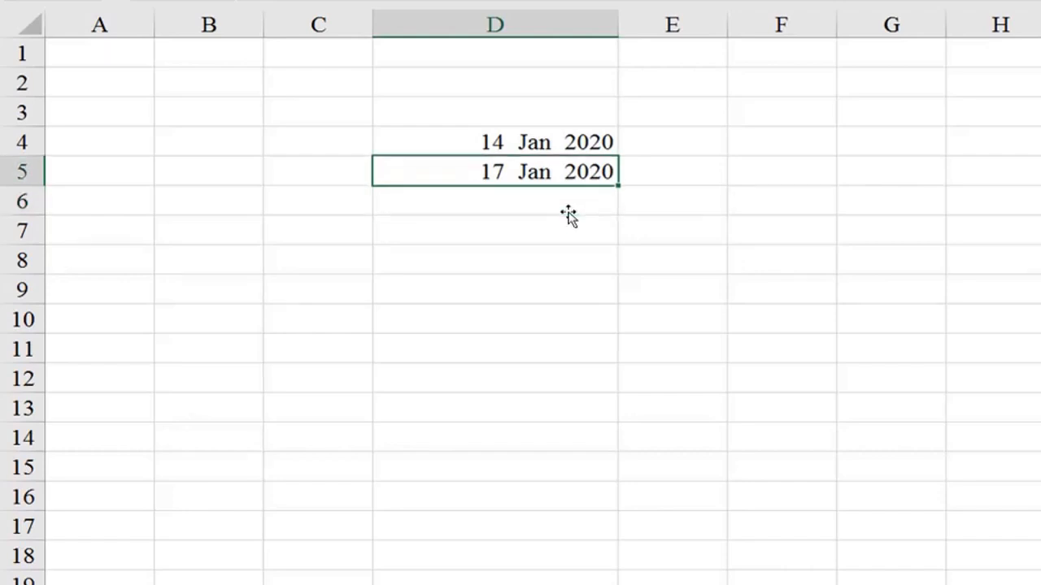
type("+")
key("Up")
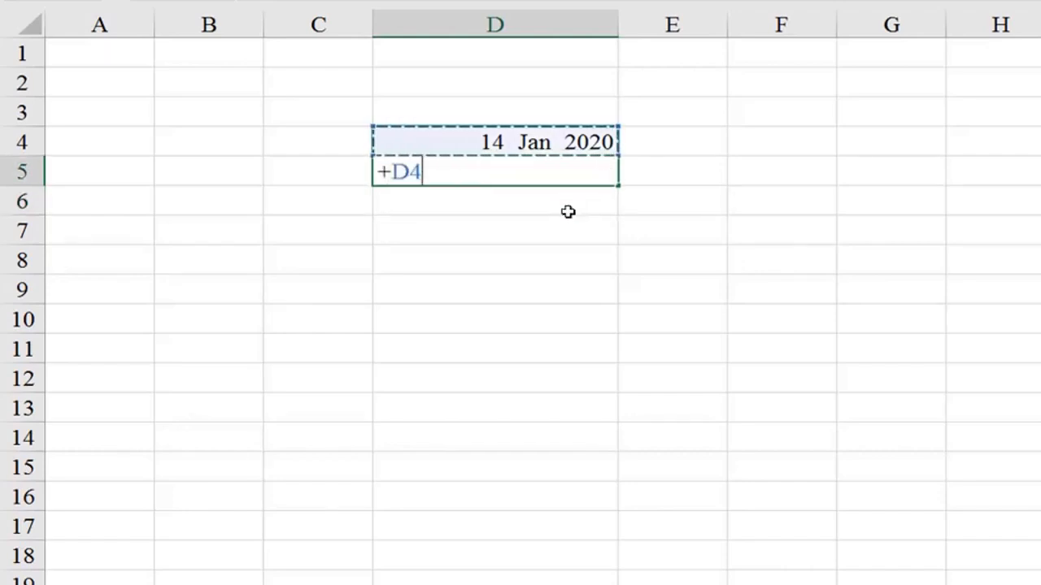
type("+1")
key("Return")
Copy the formula in D5 down column D through cell D15 to build a daily date series
key("Up")
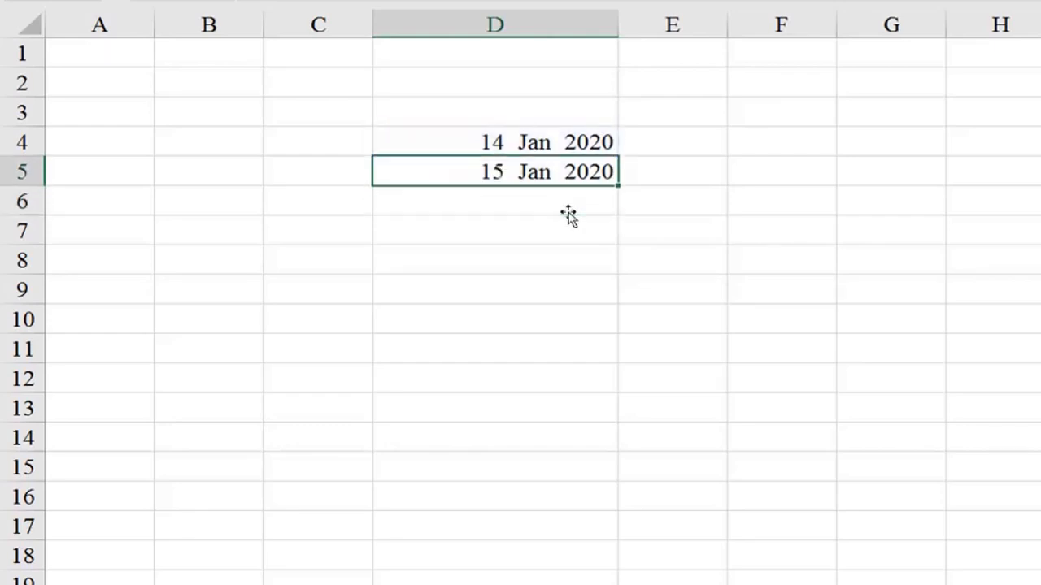
key("ctrl+c")
left_click(567, 211)
key("shift+Down")
key("shift+Down")
key("shift+Down")
key("shift+Down")
key("shift+Down")
key("shift+Down")
key("shift+Down")
key("shift+Down")
key("shift+Down")
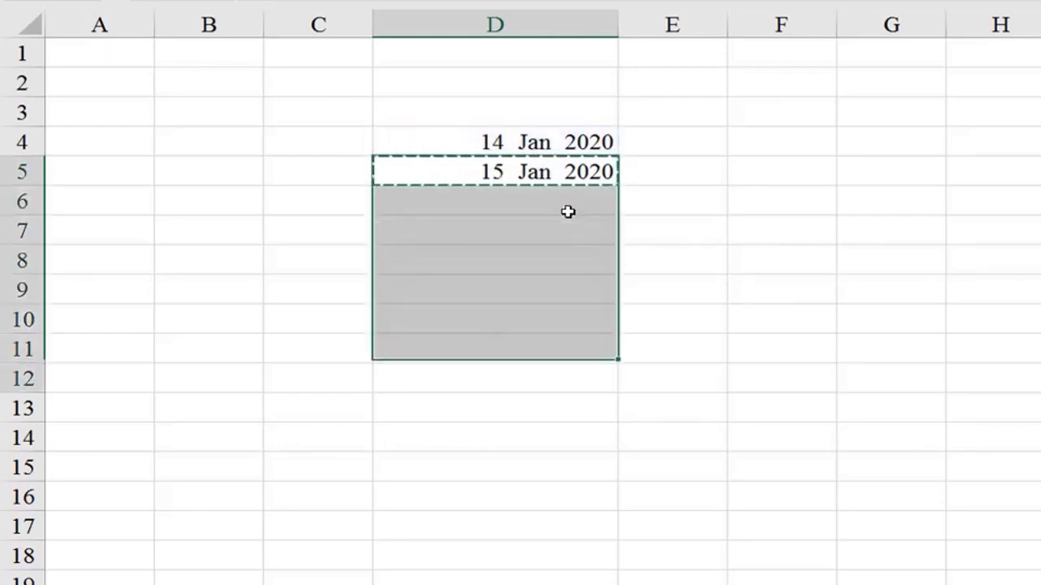
key("ctrl+v")
left_click(567, 211)
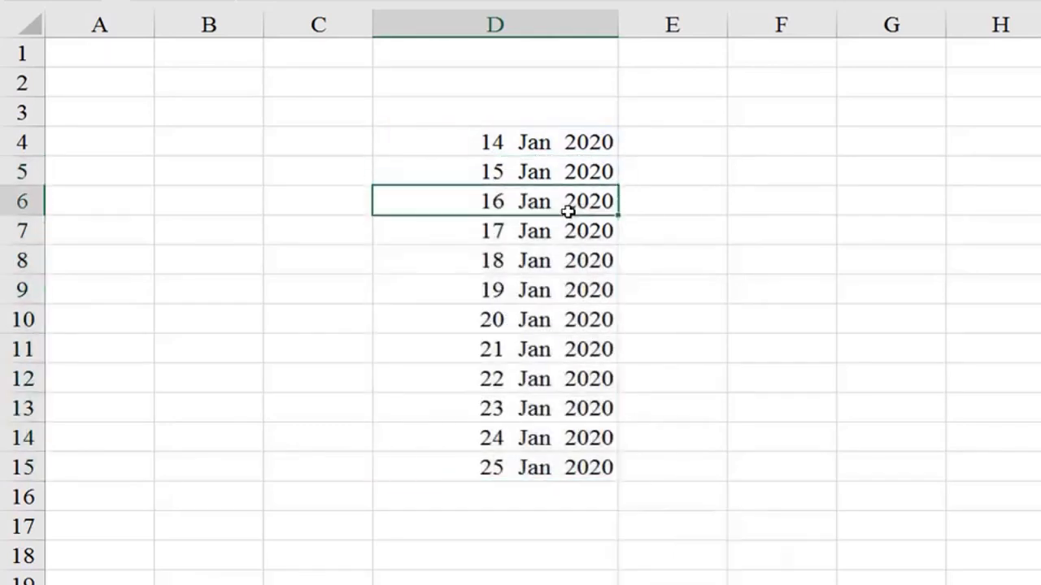
key("Up")
left_click(567, 212)
key("Up")
left_click(567, 211)
key("Down")
key("Up")
key("Up")
key("Up")
key("Left")
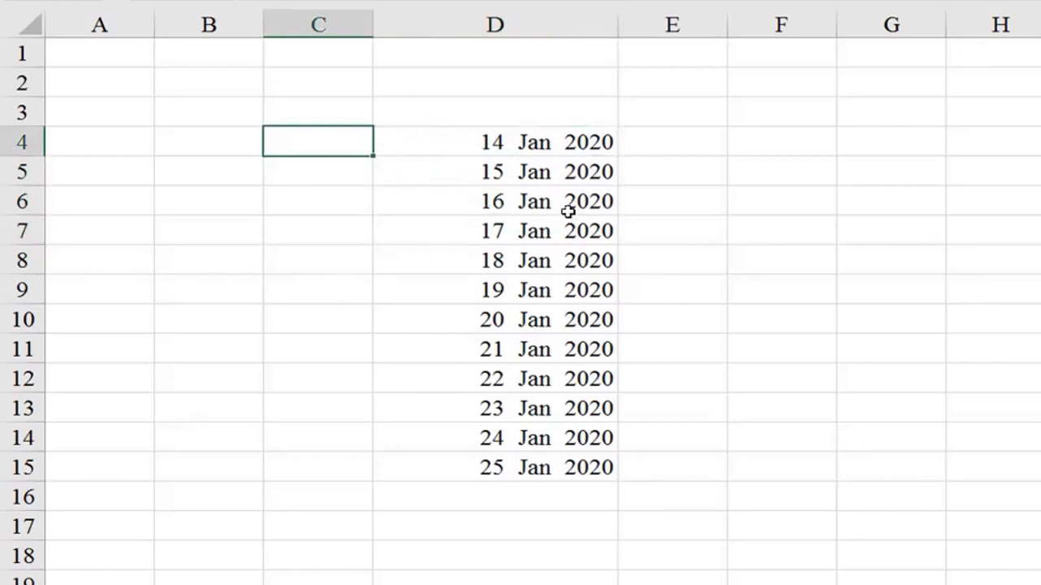
Narrow column D to fit the dates and enter the formula =D4 in cell E4
left_click_drag(617, 31, 542, 47)
key("Right")
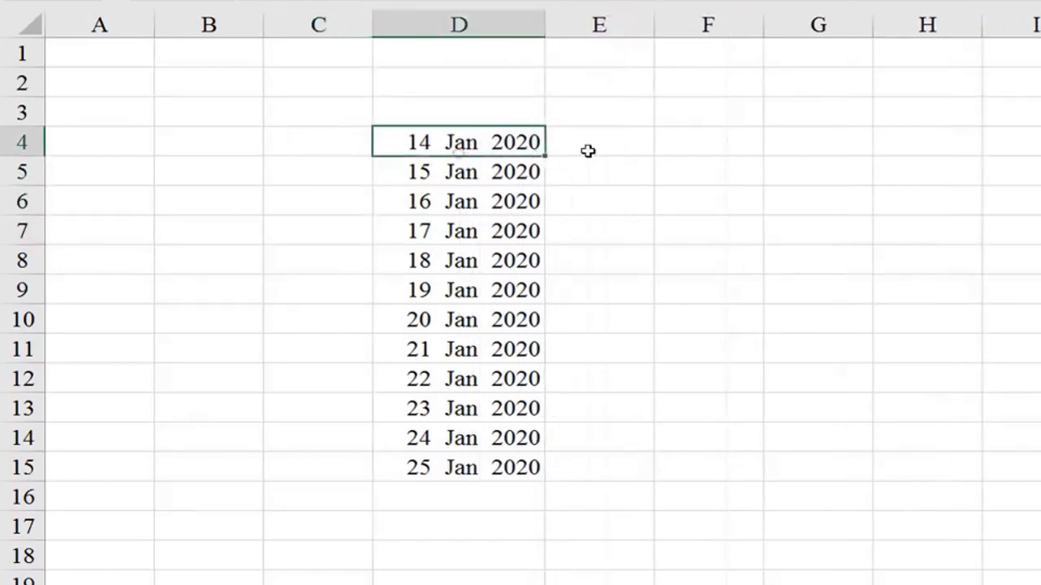
left_click(588, 150)
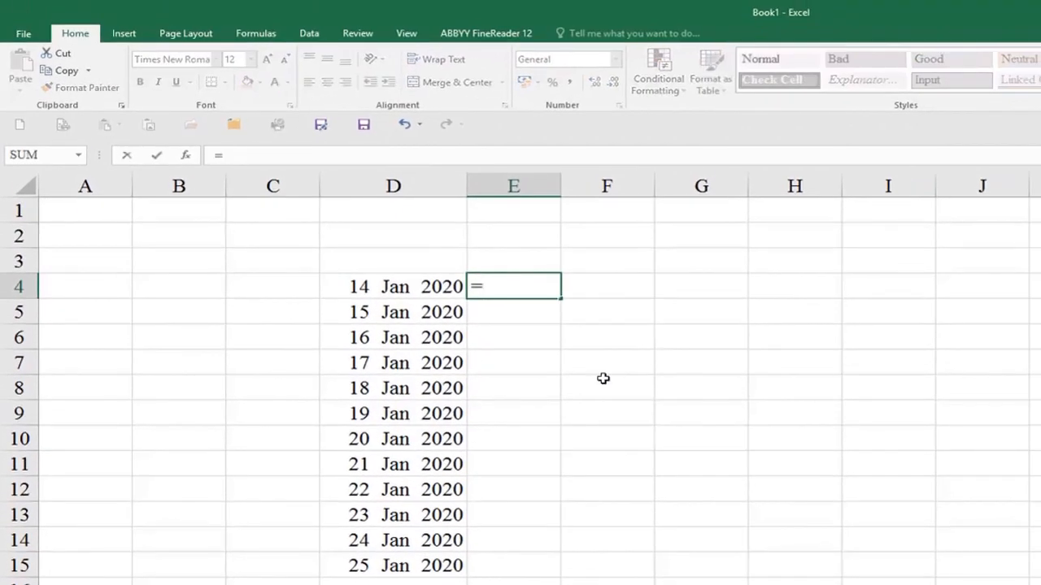
key("Left")
key("Return")
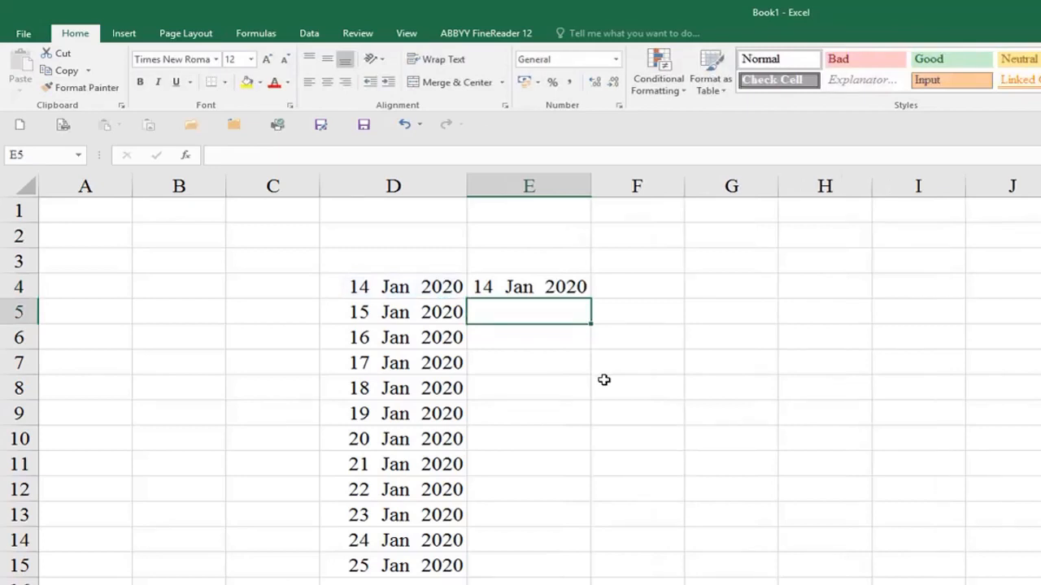
left_click(547, 288)
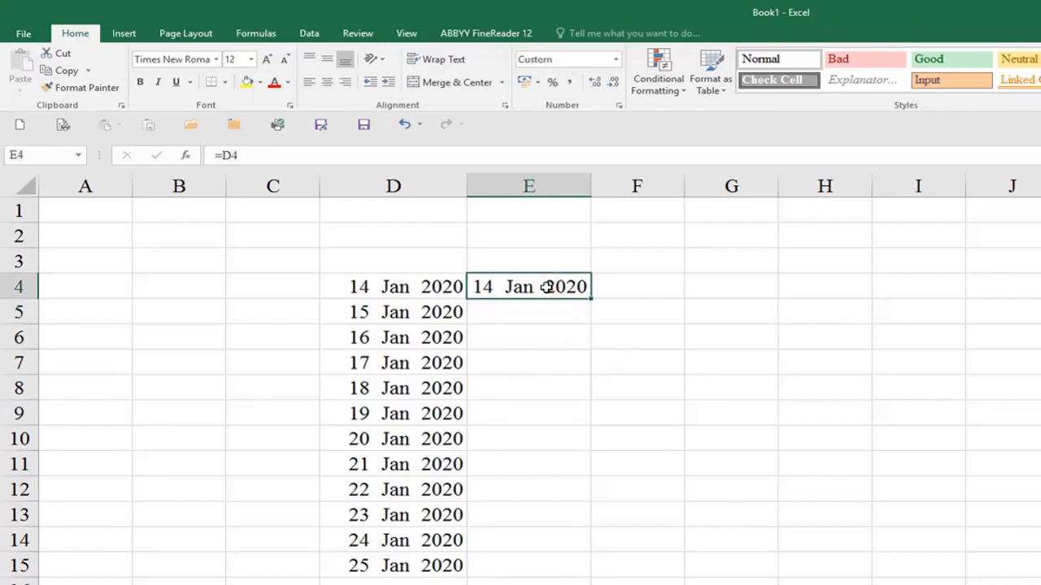
Apply the custom number format dddd to cells E4:E15 so they display day names
left_click_drag(546, 288, 534, 567)
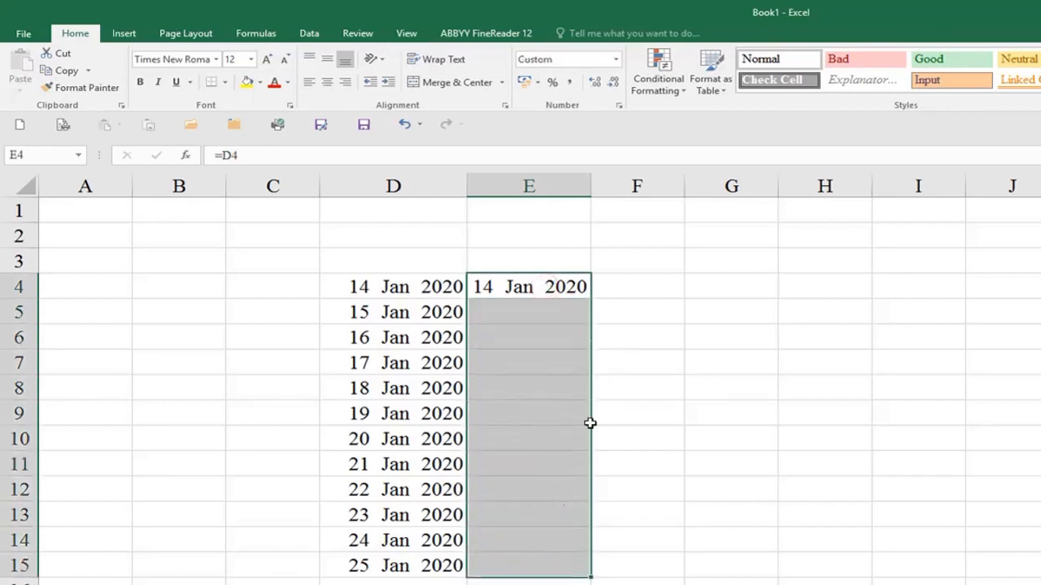
left_click(618, 105)
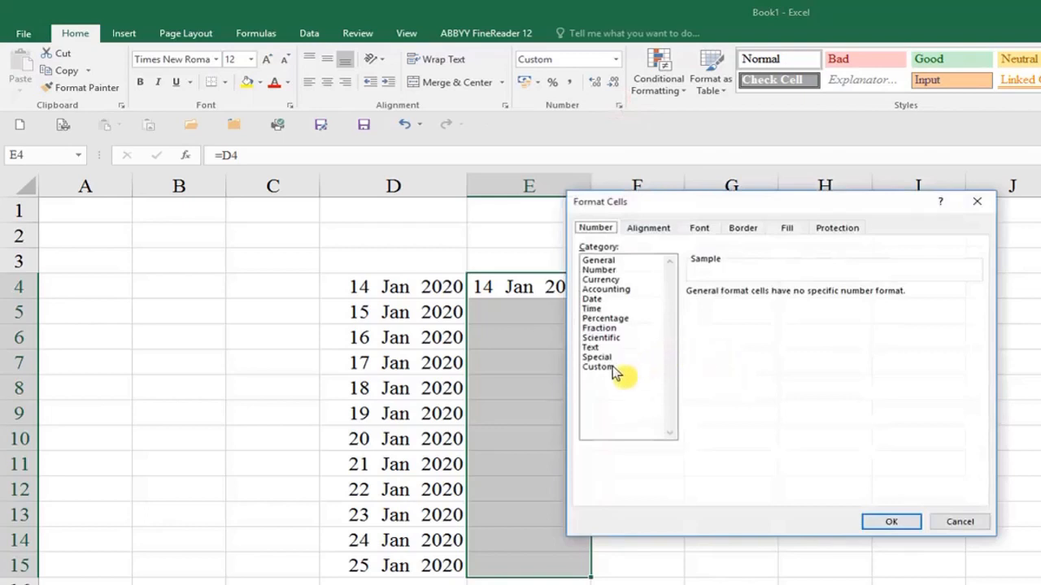
left_click(659, 368)
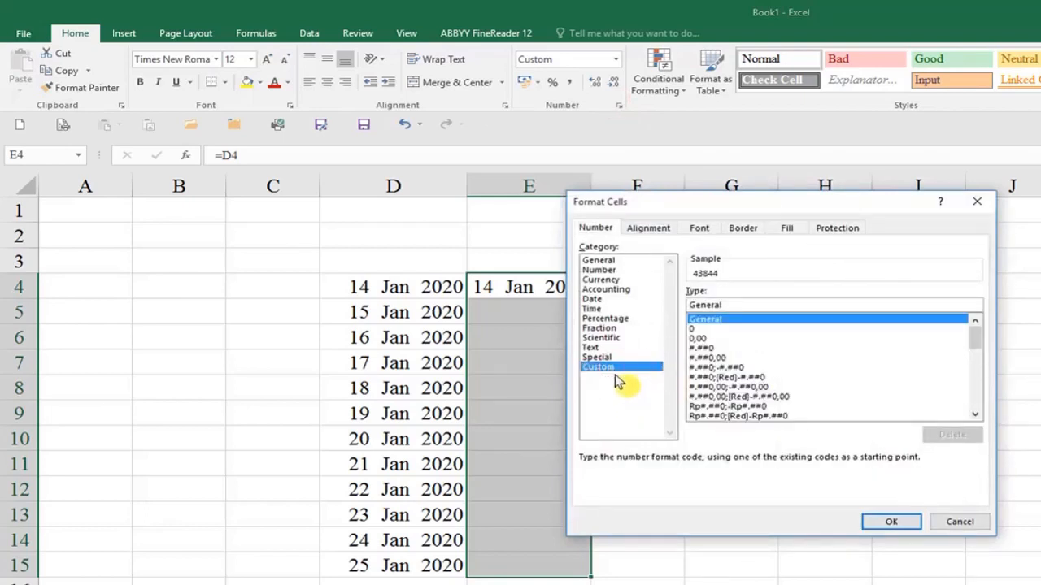
double_click(736, 301)
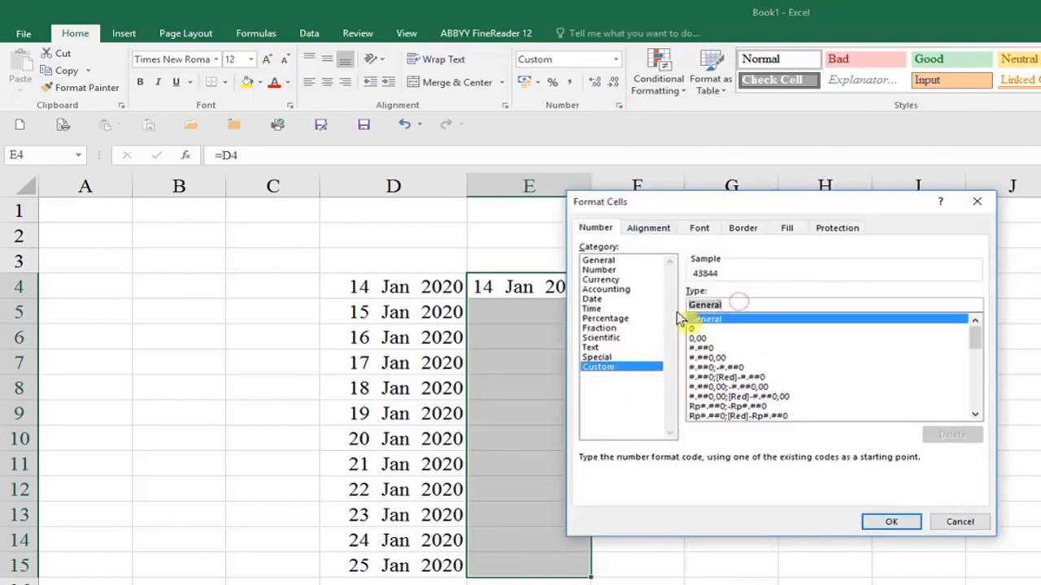
type("dddd")
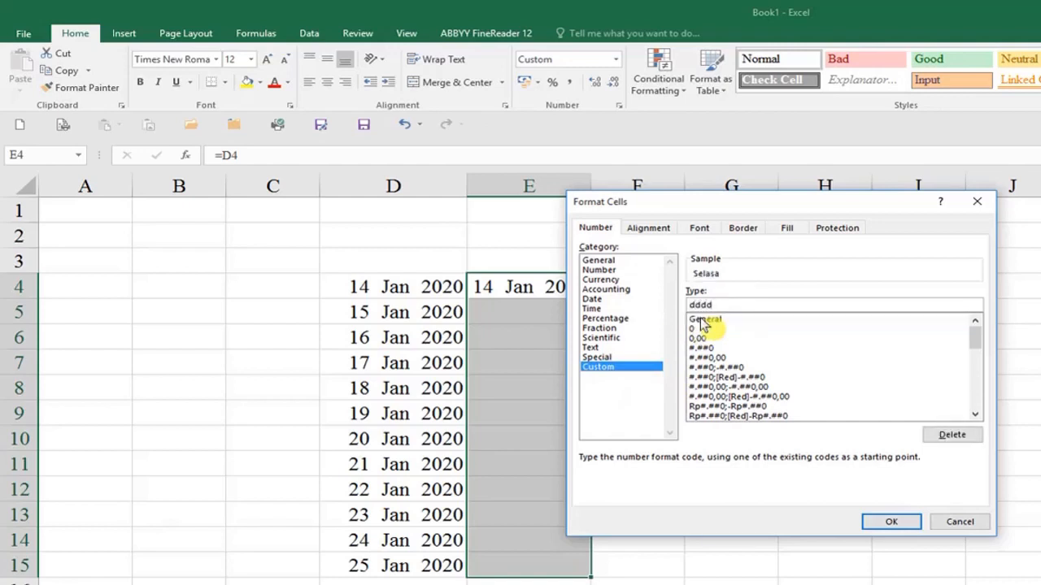
left_click(890, 522)
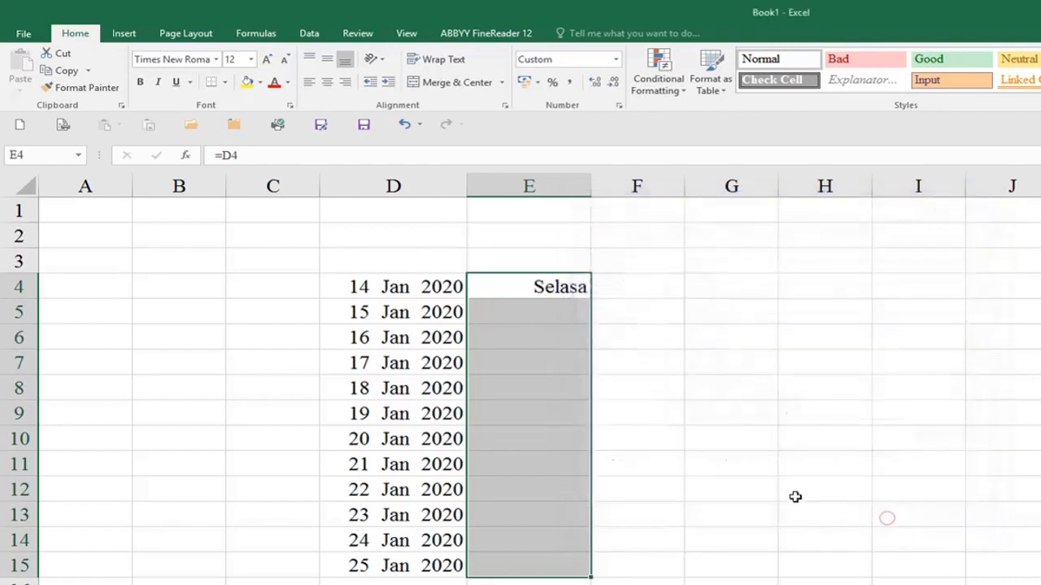
Copy the formula in E4 down column E through cell E15
left_click(560, 305)
key("Up")
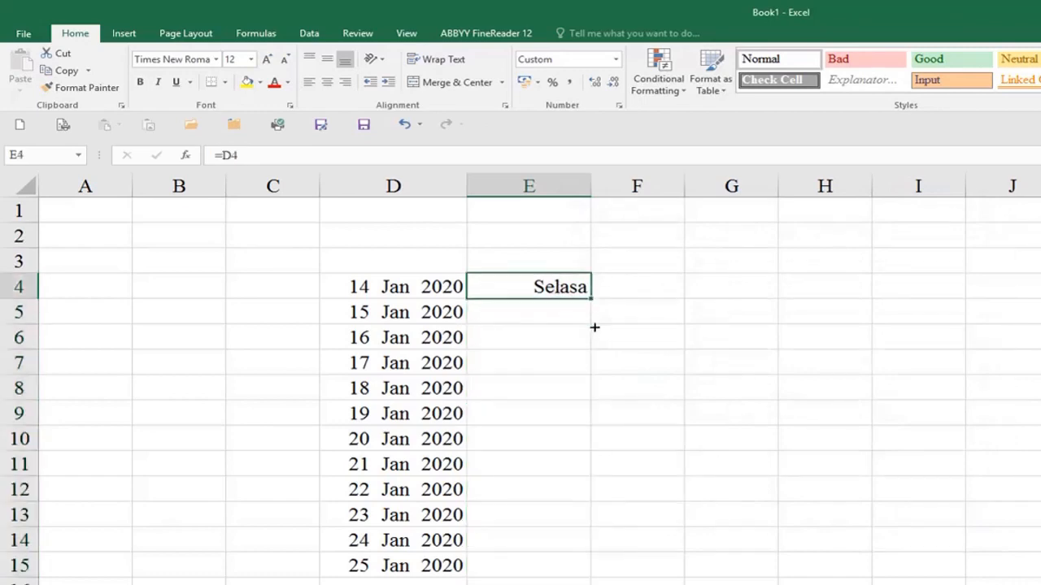
key("ctrl+c")
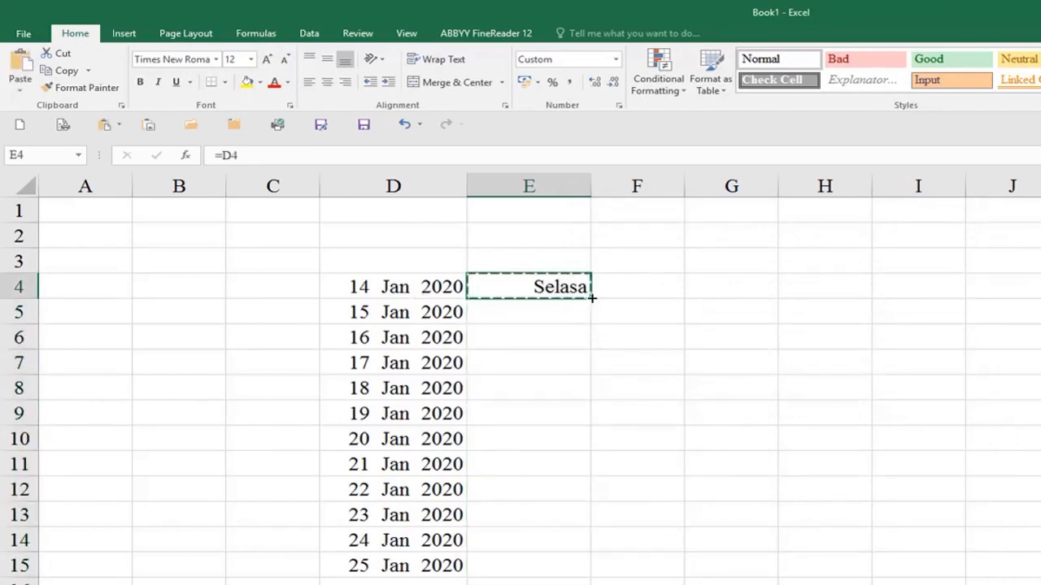
left_click_drag(592, 298, 590, 579)
left_click(637, 423)
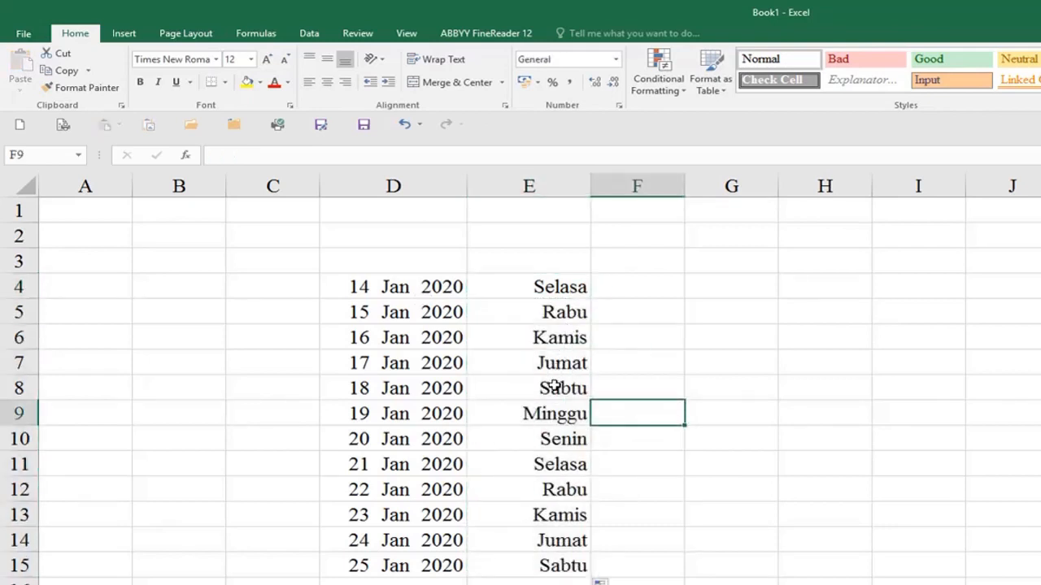
Change the starting date in D4 to 1-1-20
left_click(409, 290)
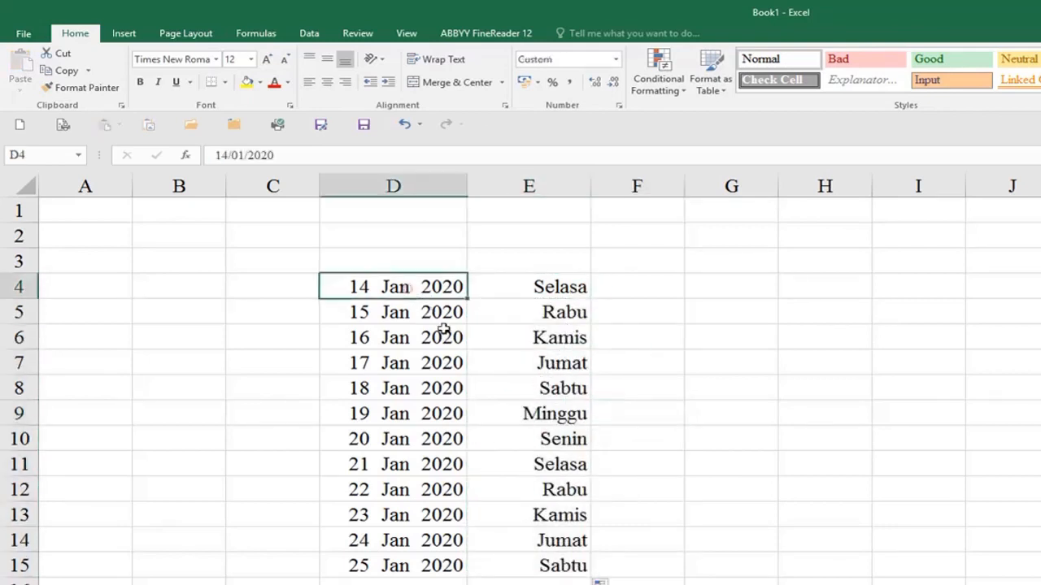
type("1")
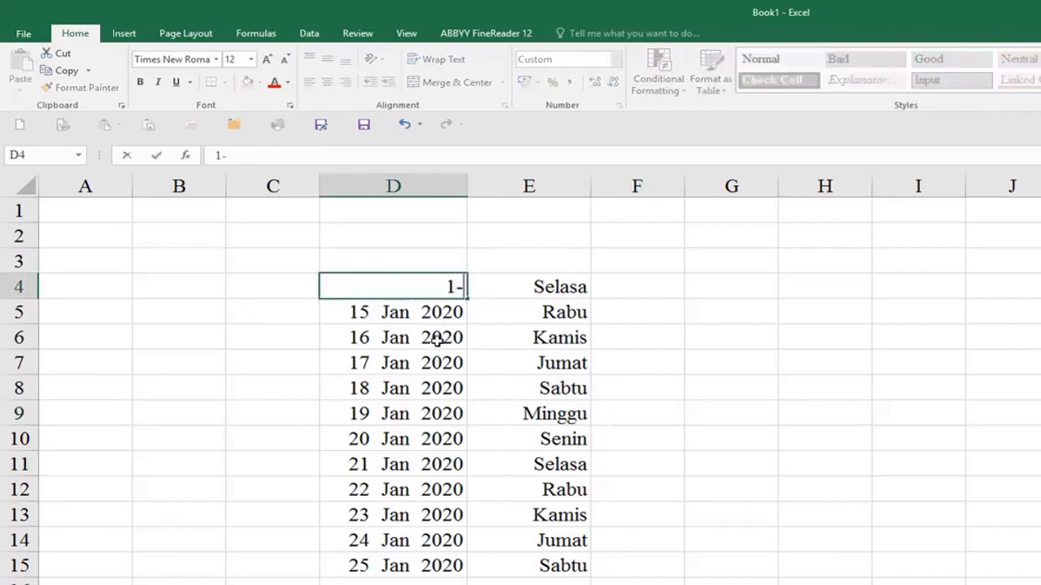
type("-1-20")
key("Return")
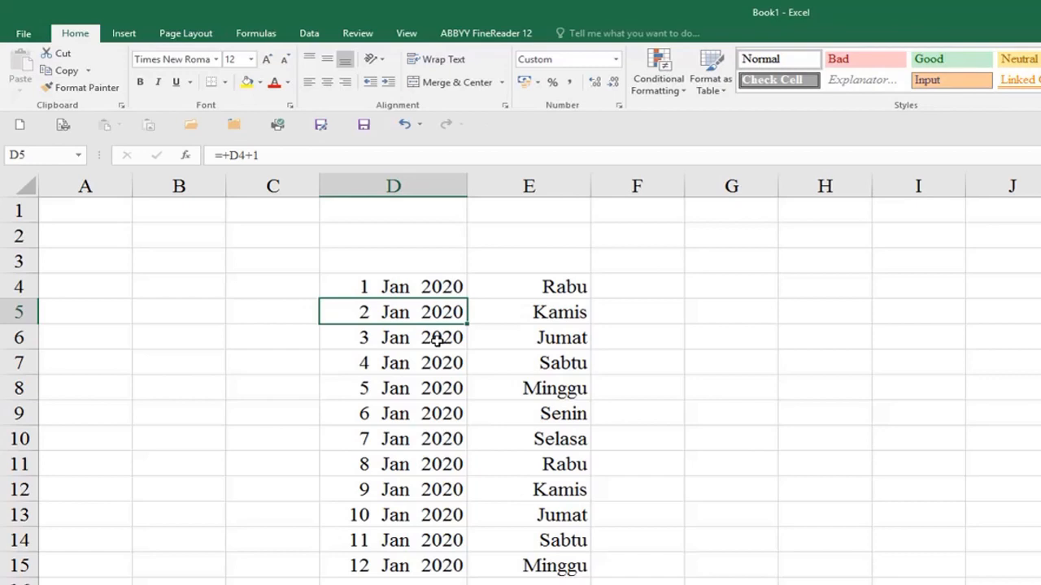
Replace the starting date in D4 with 15-2-1999
key("Up")
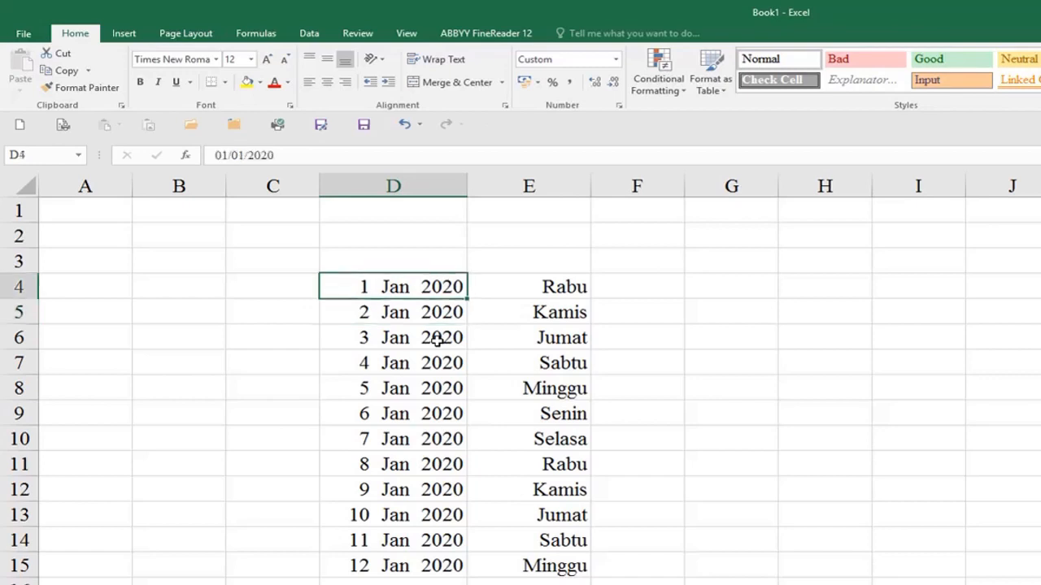
type("15")
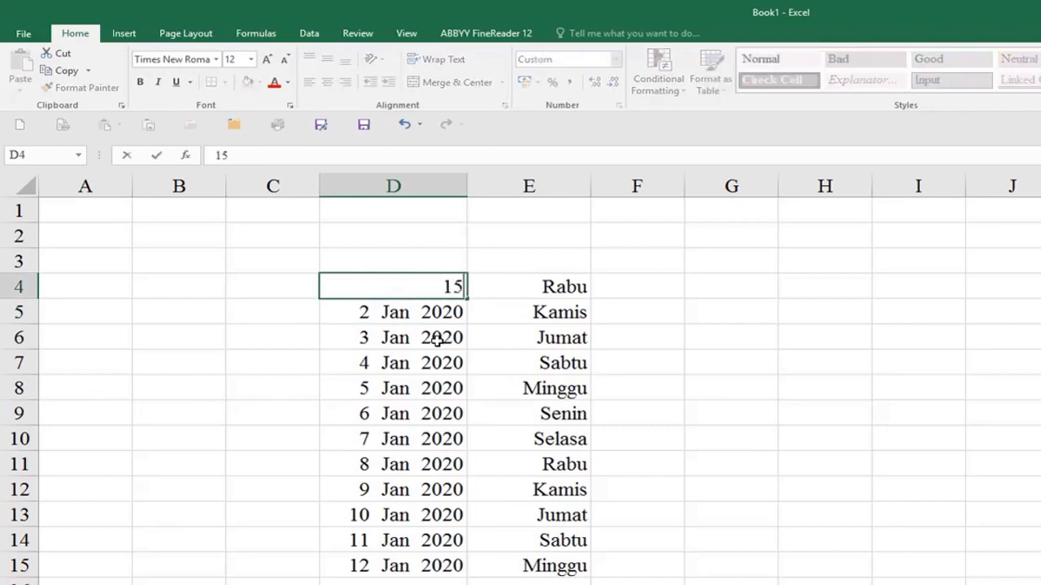
type("-2-1999")
key("Return")
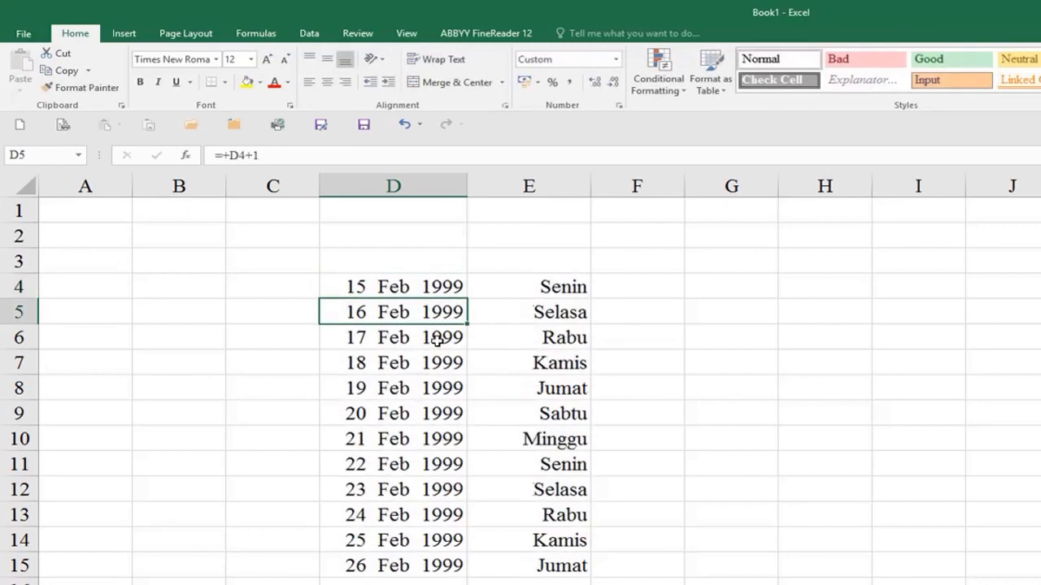
key("Up")
key("Right")
key("Left")
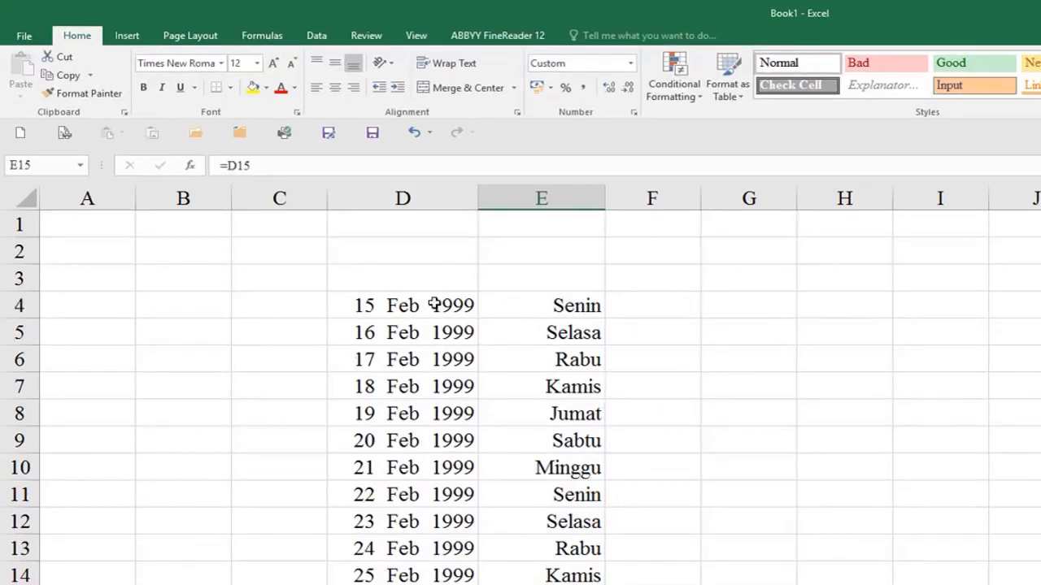
left_click(434, 305)
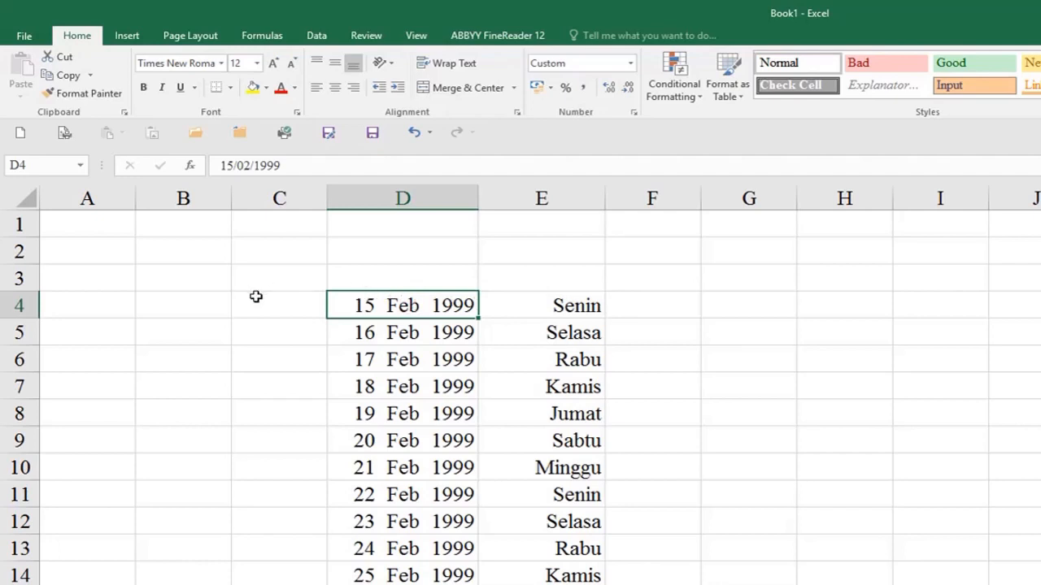
Enter the heading "Tempat Tanggal Lahir" in cell C3
left_click(299, 274)
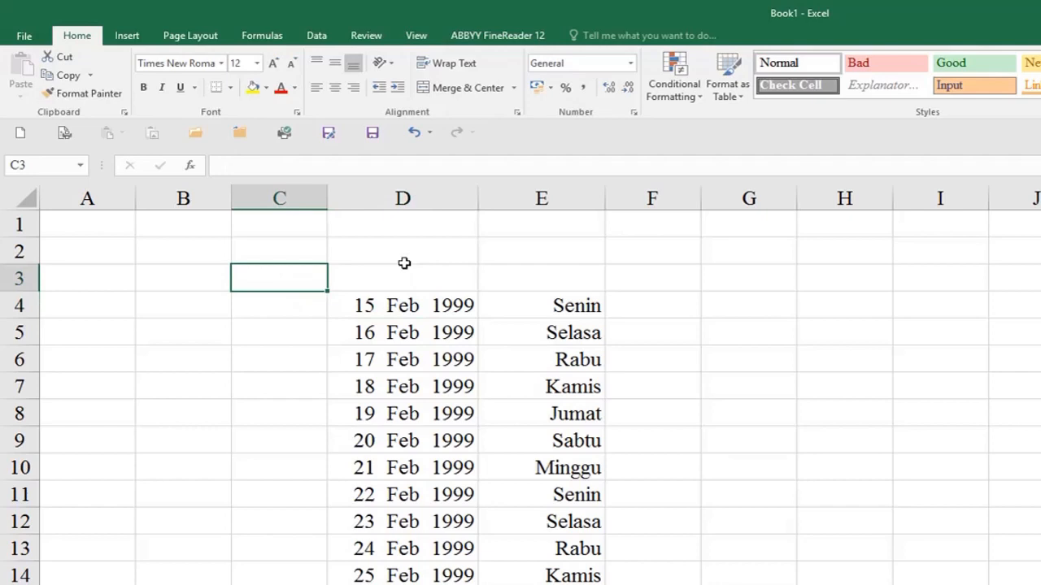
type("Temp")
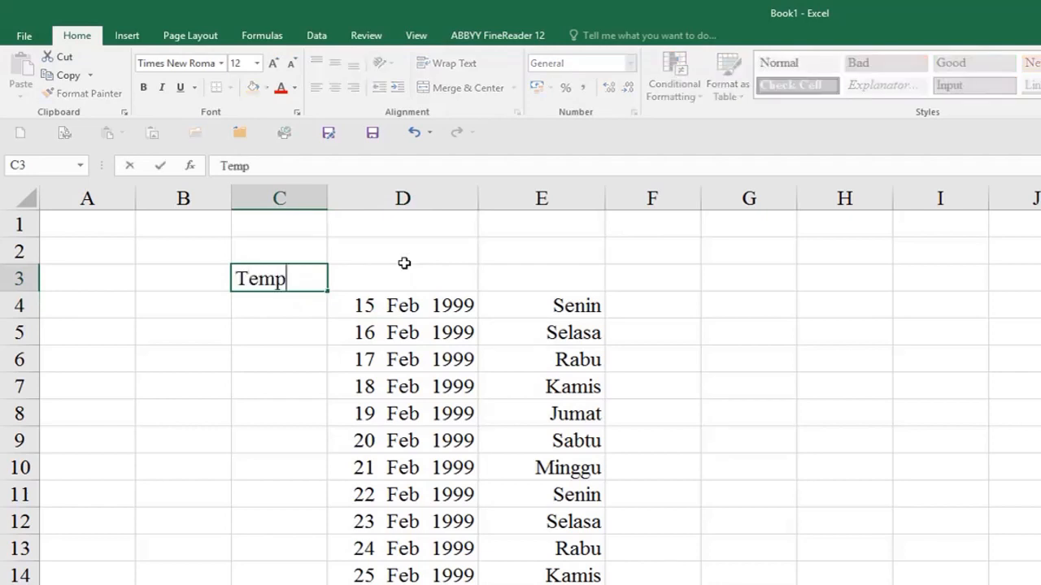
type("at TAnggal Lahir")
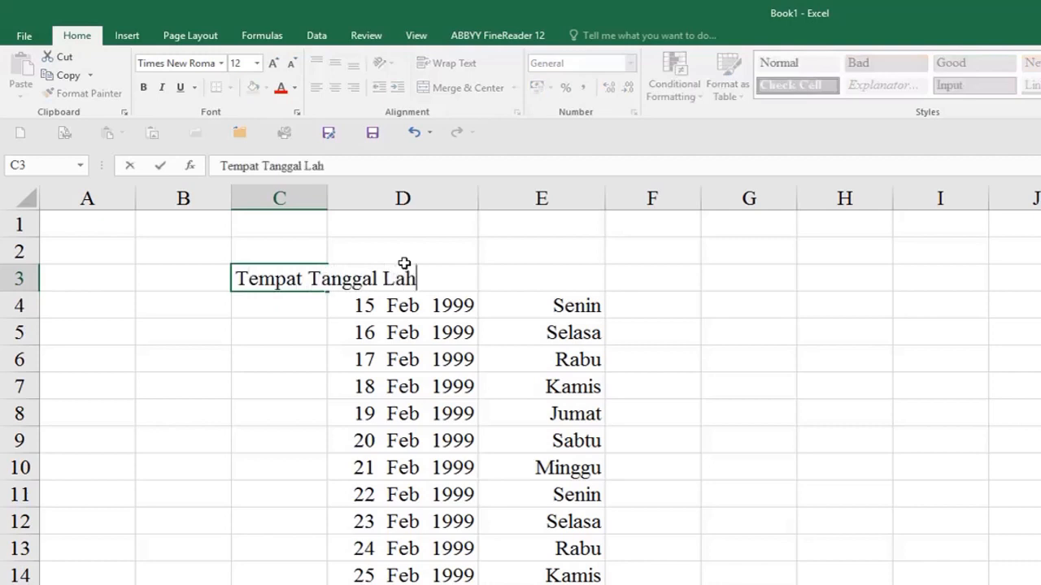
key("Return")
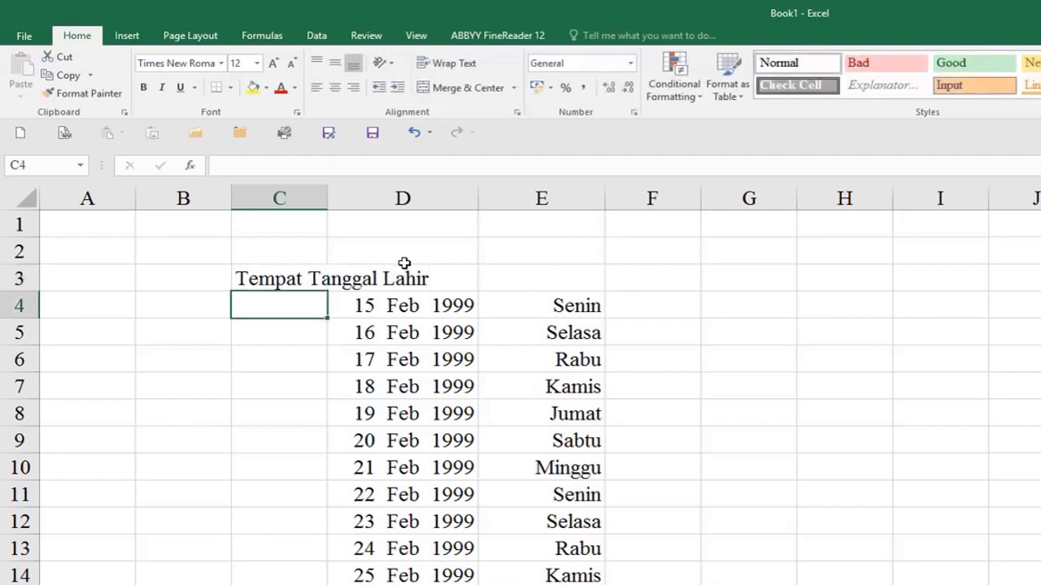
Clear the series of dates in column D from D4 downwards
key("Right")
key("shift+Down")
key("shift+Down")
key("shift+Down")
key("shift+Down")
key("shift+Down")
key("shift+Down")
key("shift+Down")
key("shift+Down")
key("shift+Down")
key("shift+Down")
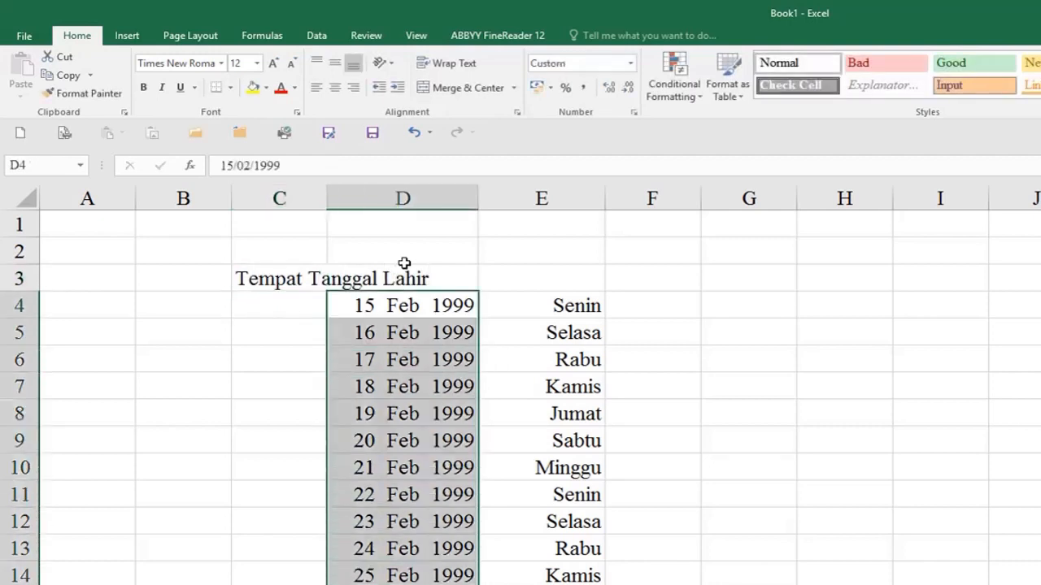
key("Delete")
List the birthplaces Cilacap, Banyumas, jakarta, Bogor, Bandung and Surabaya in cells C4:C9
key("Left")
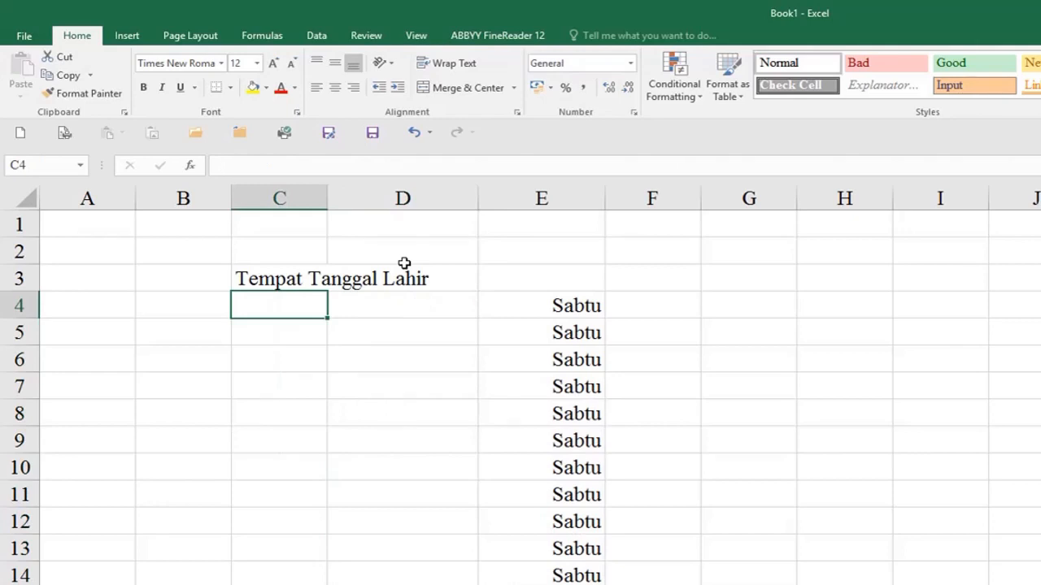
type("Cilacap")
key("Return")
type("Banyumas")
key("Return")
type("jak")
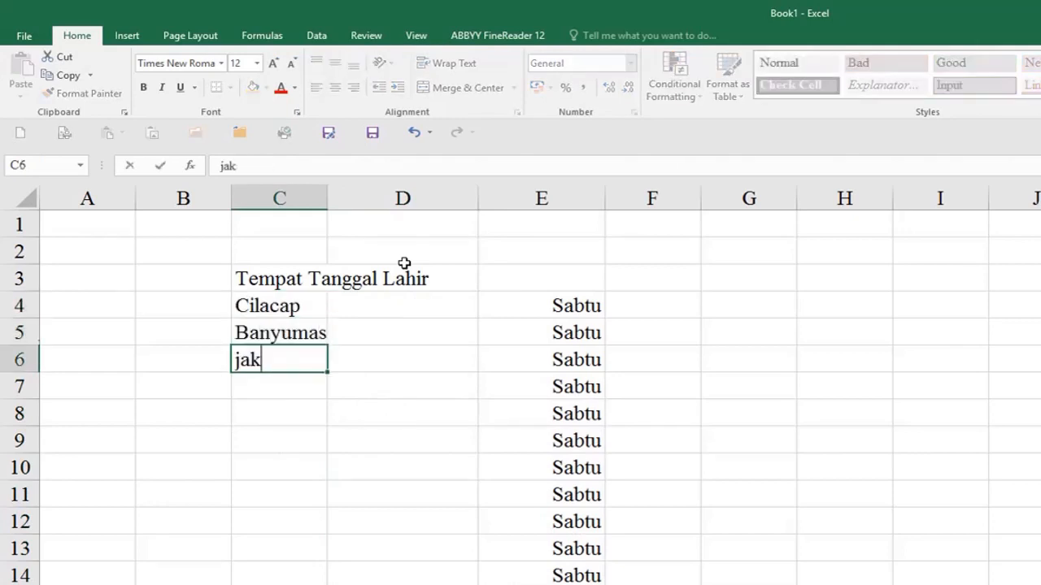
type("arta")
key("Return")
type("Bogor")
key("Return")
type("Bandung")
key("Return")
key("Surabaya")
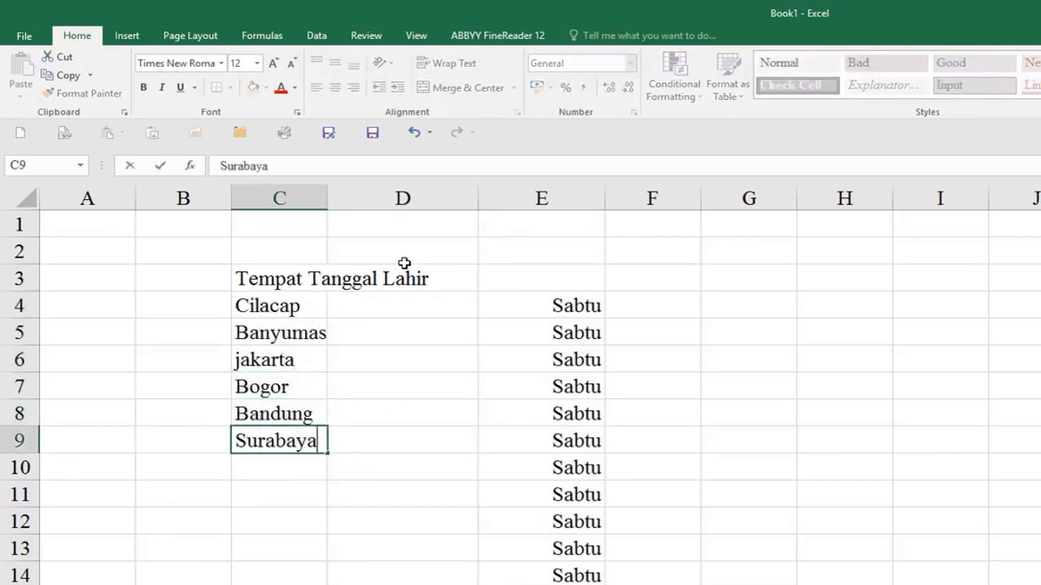
Correct the entry in C6 to "Jakarta" and autofit column C to the width of "Banyumas"
key("Up")
key("Up")
key("Up")
type("Jakarta")
key("Up")
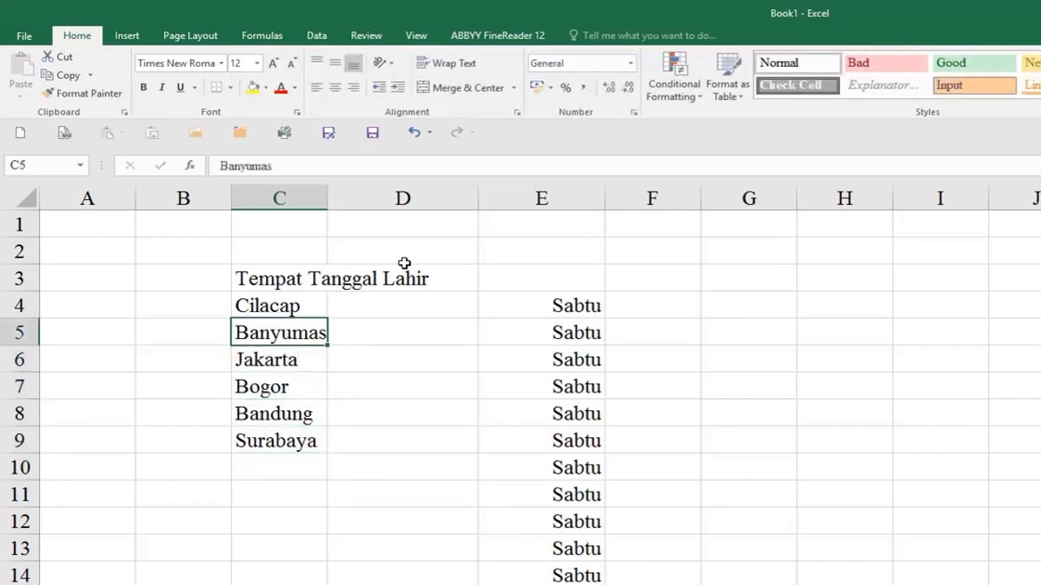
key("alt+o")
key("c")
key("a")
Enter the dates of birth for the Cilacap, Banyumas and Jakarta rows in D4:D6
key("Up")
key("Right")
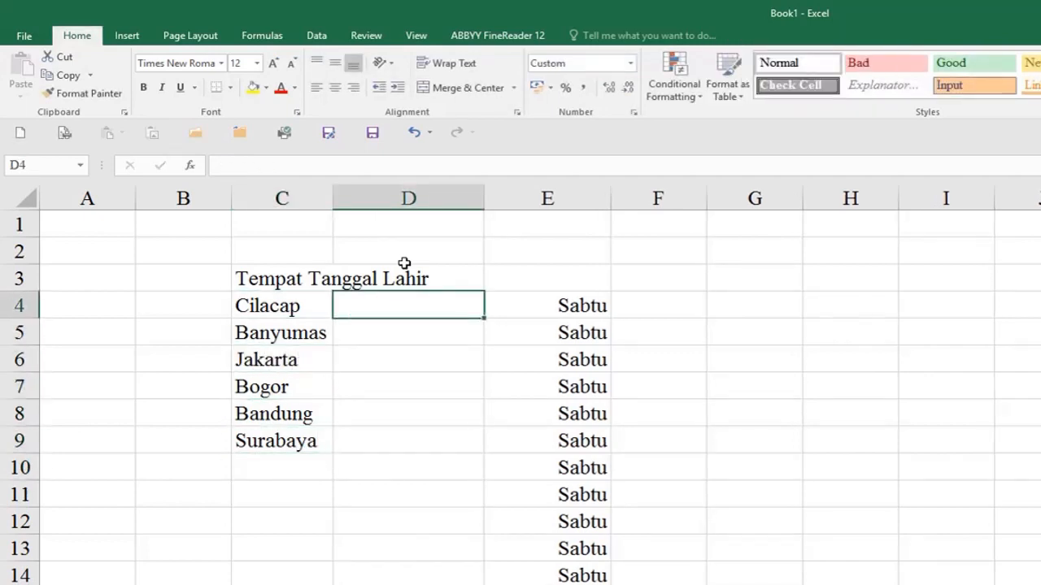
type("14-5-18")
key("BackSpace")
key("BackSpace")
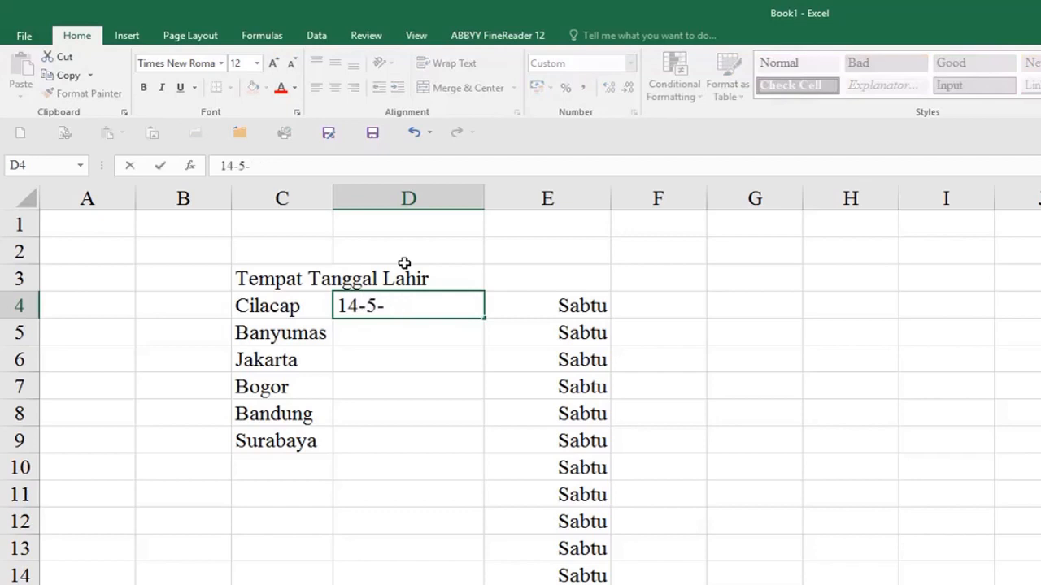
type("95")
key("ctrl+Return")
key("Down")
type("14-8-")
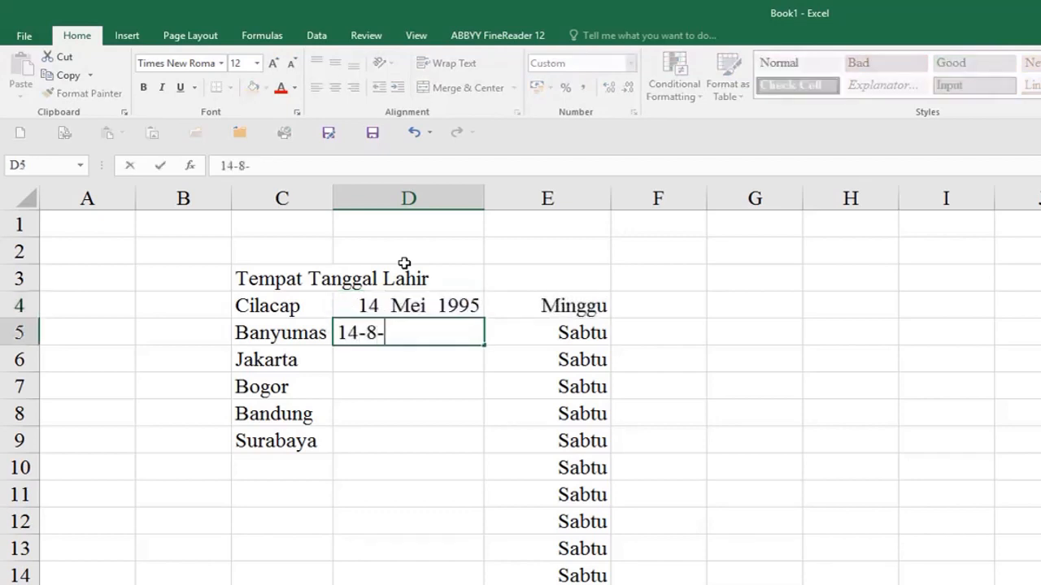
type("96")
key("Return")
type("12-8-9")
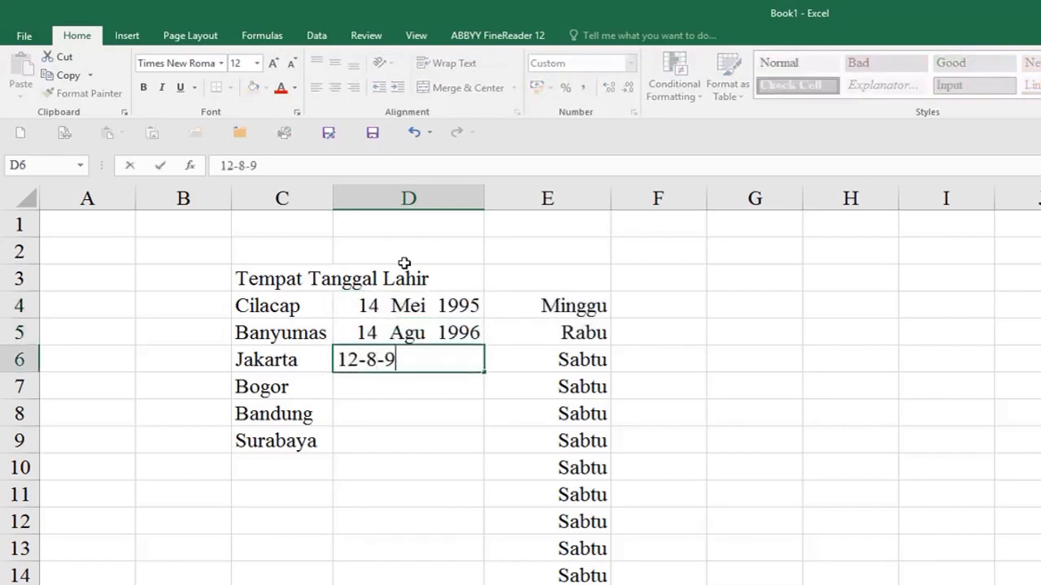
type("7")
key("Return")
Enter the dates of birth for the Bogor, Bandung and Surabaya rows in D7:D9
type("15-9-")
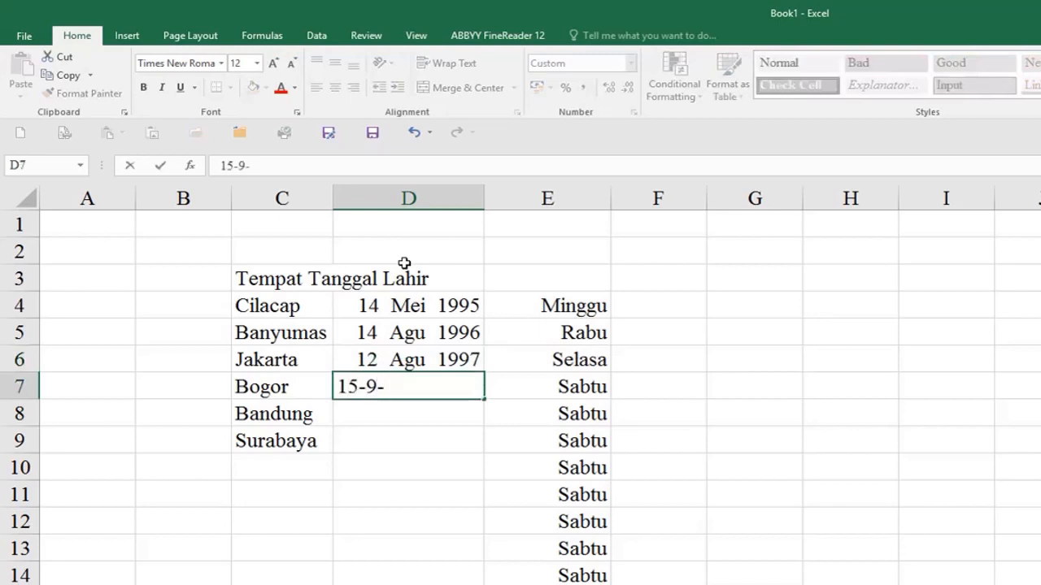
type("20")
key("Return")
type("20-5-")
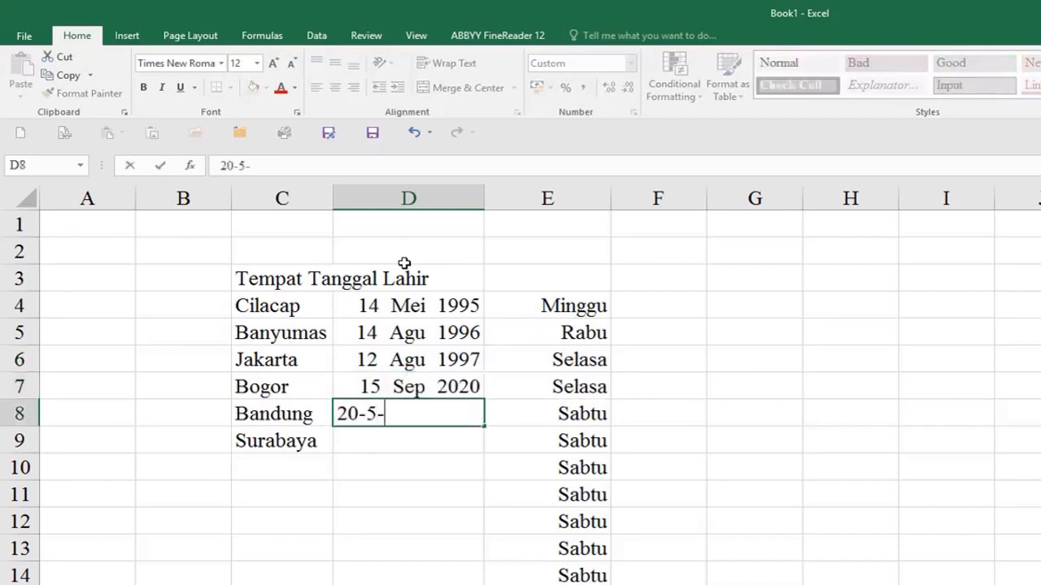
type("85")
key("Return")
type("20-5-1")
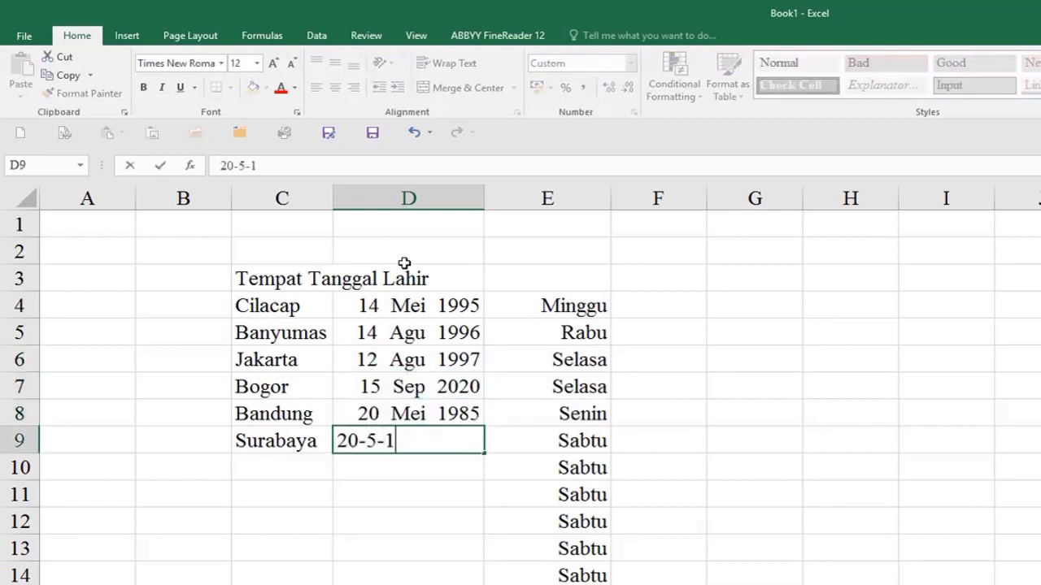
key("BackSpace")
type("85")
key("Return")
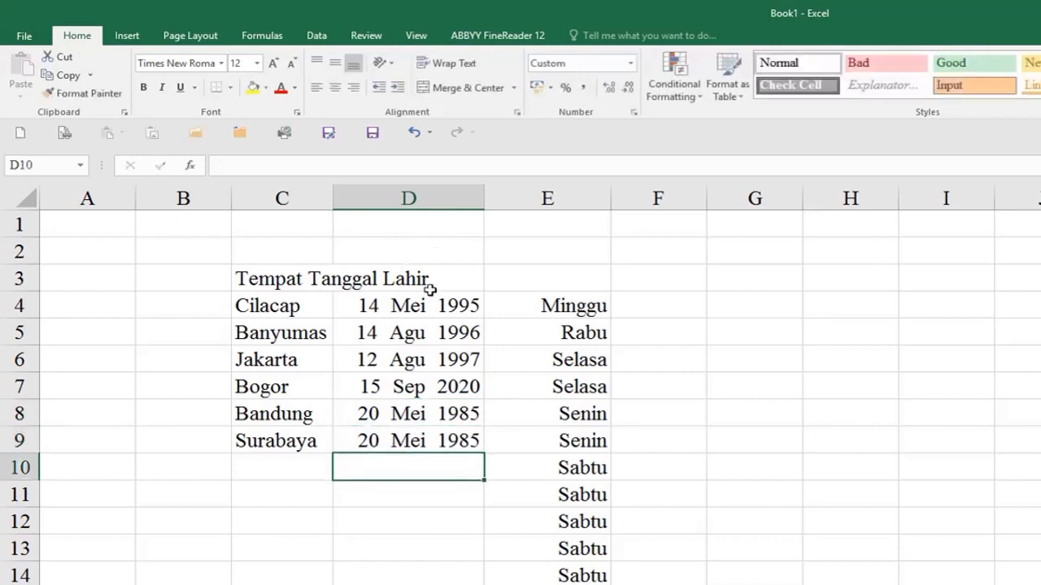
left_click(299, 319)
left_click(374, 309)
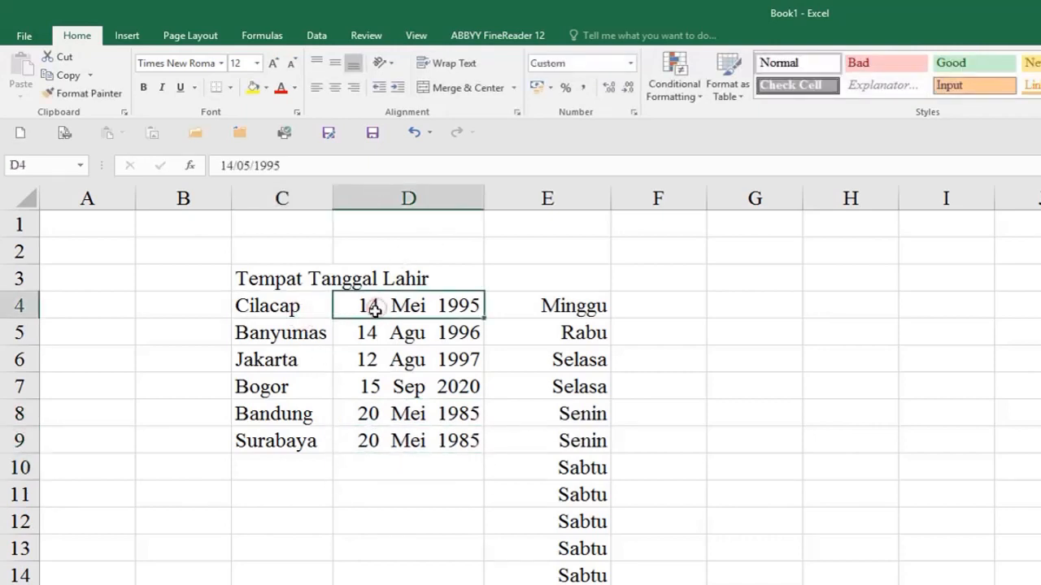
Apply all borders to the birthplace and date table in C3:D9
left_click_drag(275, 280, 413, 440)
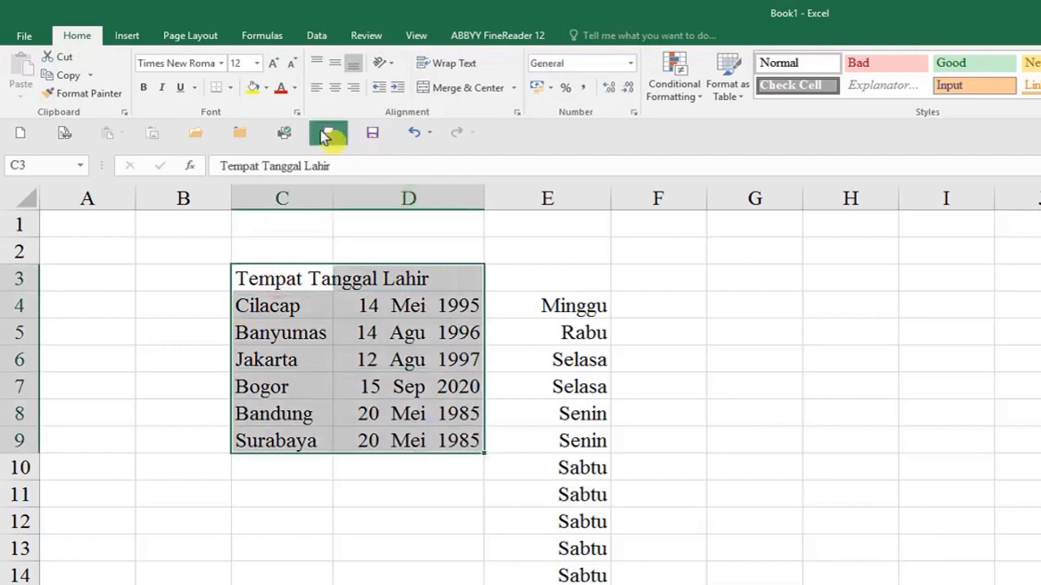
left_click(77, 36)
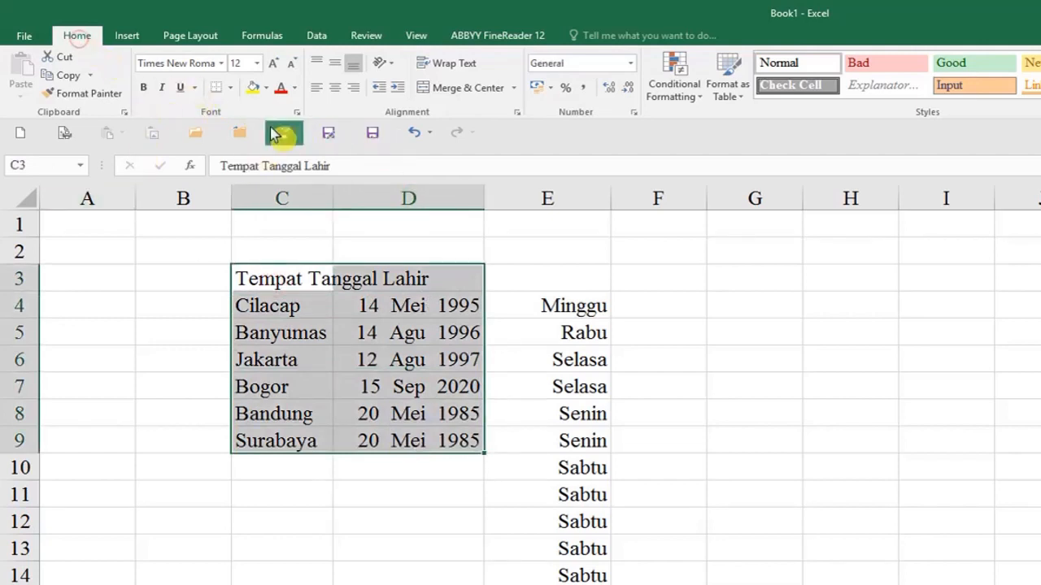
left_click(232, 88)
left_click(243, 218)
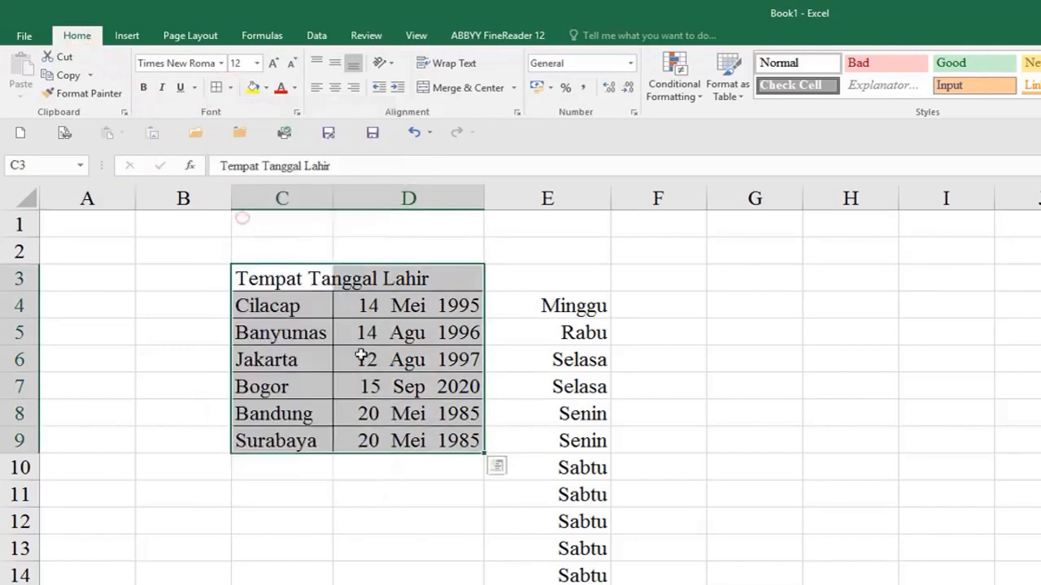
left_click(378, 492)
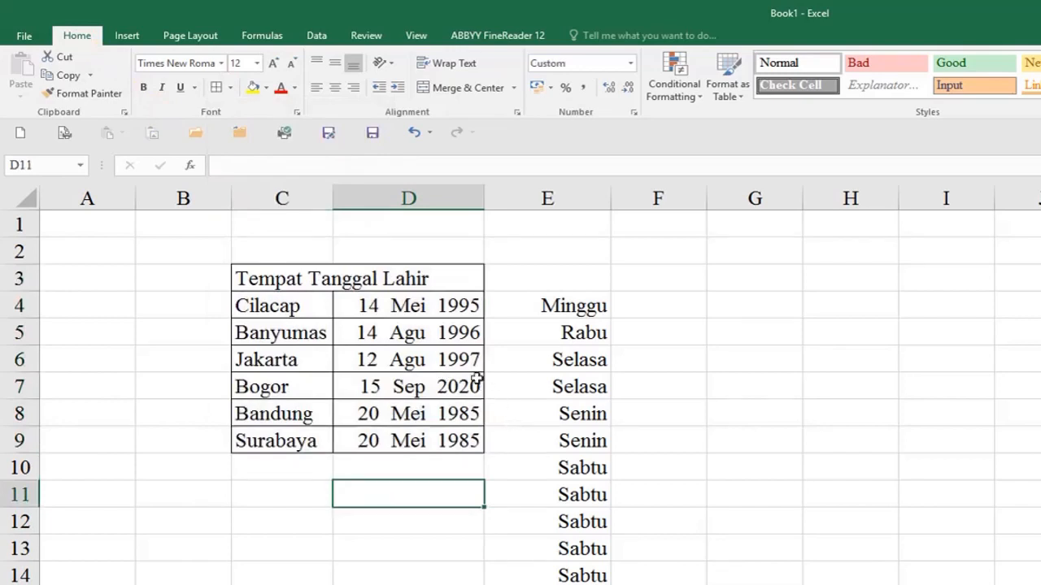
Format the birth dates in D4:D9 with the Indonesian date type "14 Maret 2012"
mouse_move(442, 307)
left_mouse_down()
mouse_move(455, 357)
mouse_move(456, 451)
mouse_move(458, 443)
left_mouse_up()
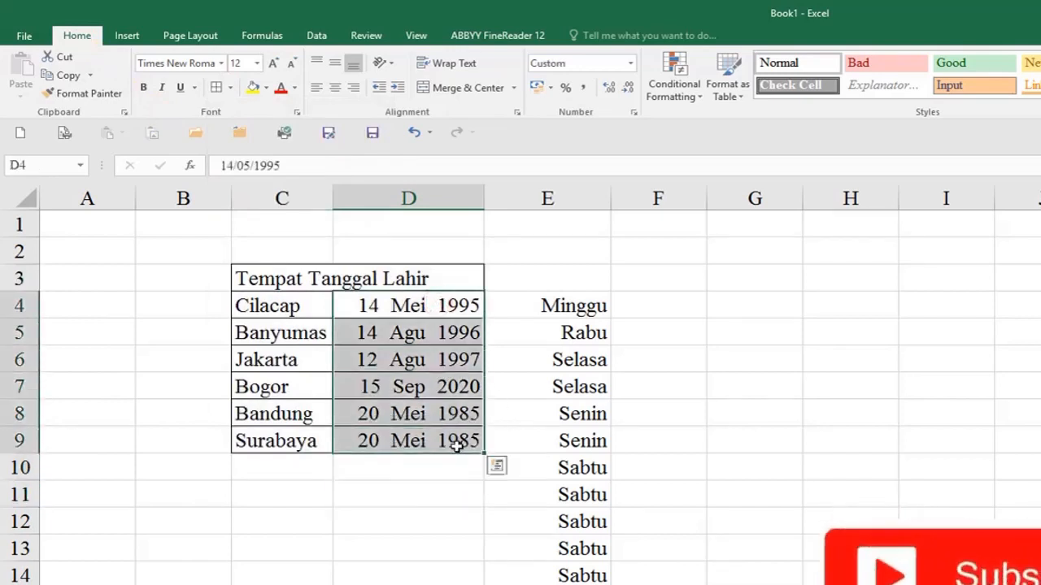
left_click(633, 112)
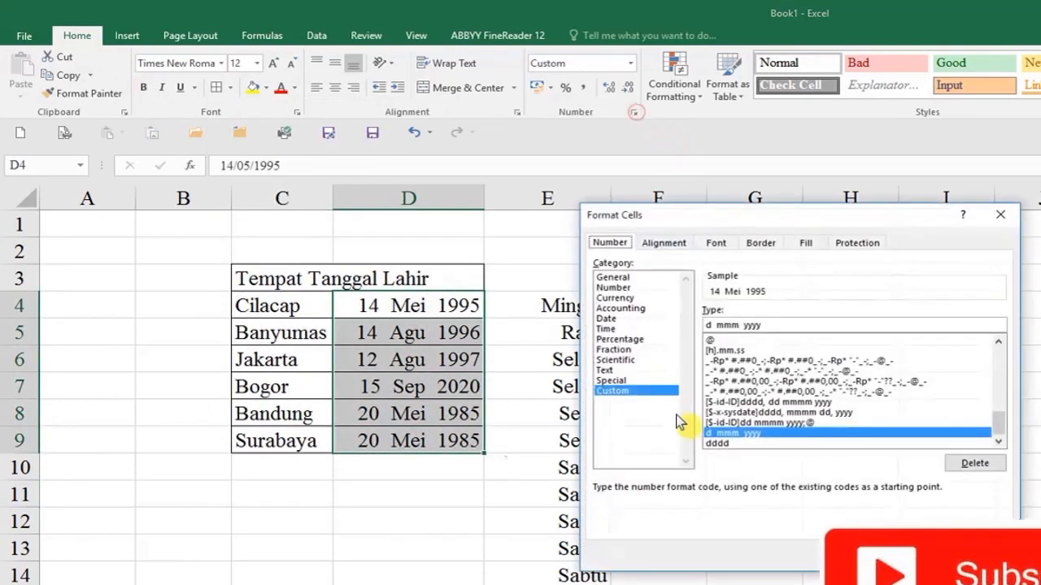
left_click(624, 321)
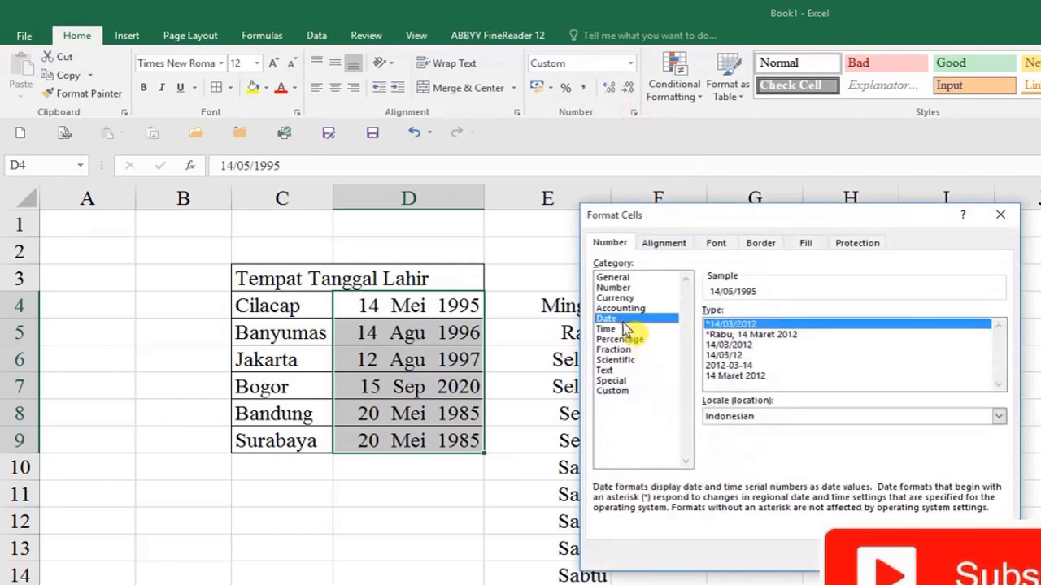
left_click(734, 375)
key("Return")
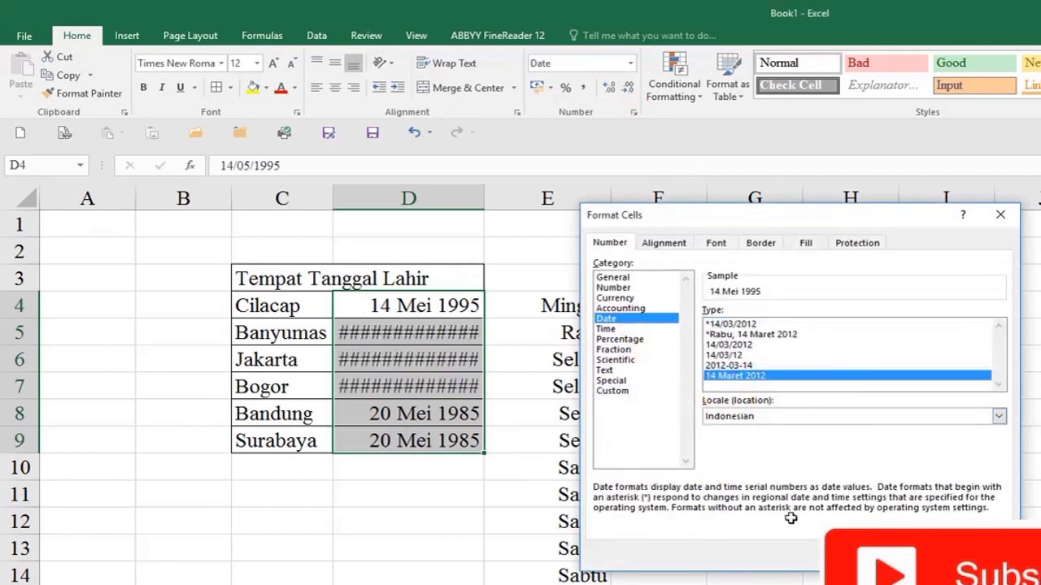
Widen column D so that the dates with full month names fit
left_click(547, 338)
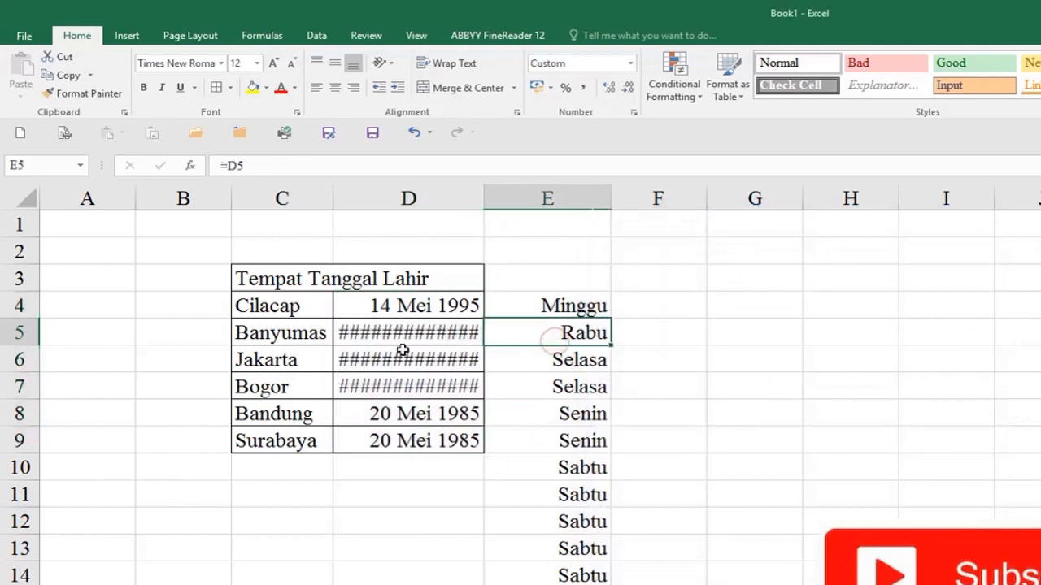
left_click_drag(483, 200, 532, 200)
left_click(511, 513)
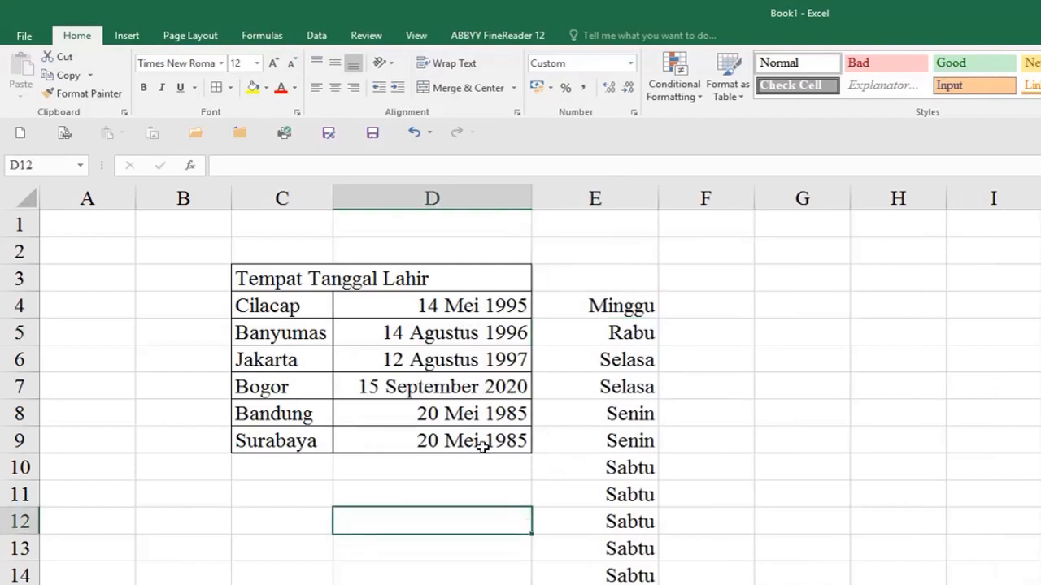
left_click(461, 474)
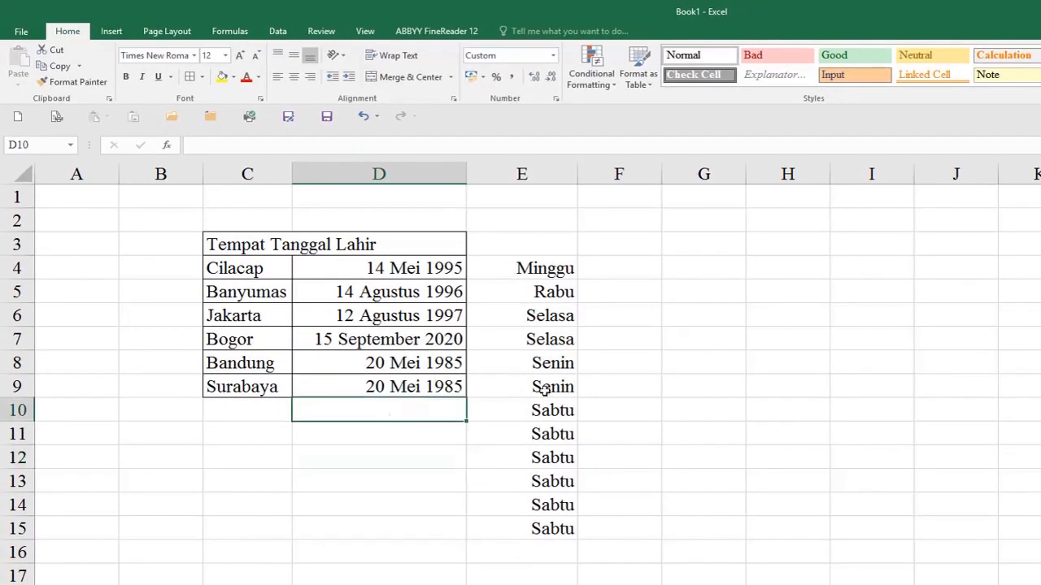
left_click(645, 436)
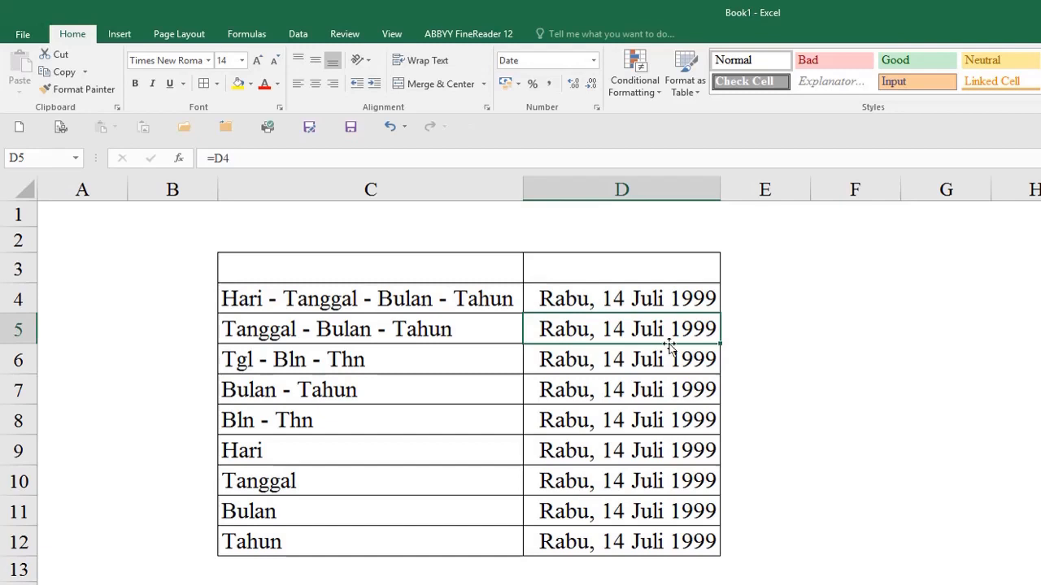
Check which date format type is applied to the Hari - Tanggal - Bulan - Tahun date in D4
left_click(619, 309)
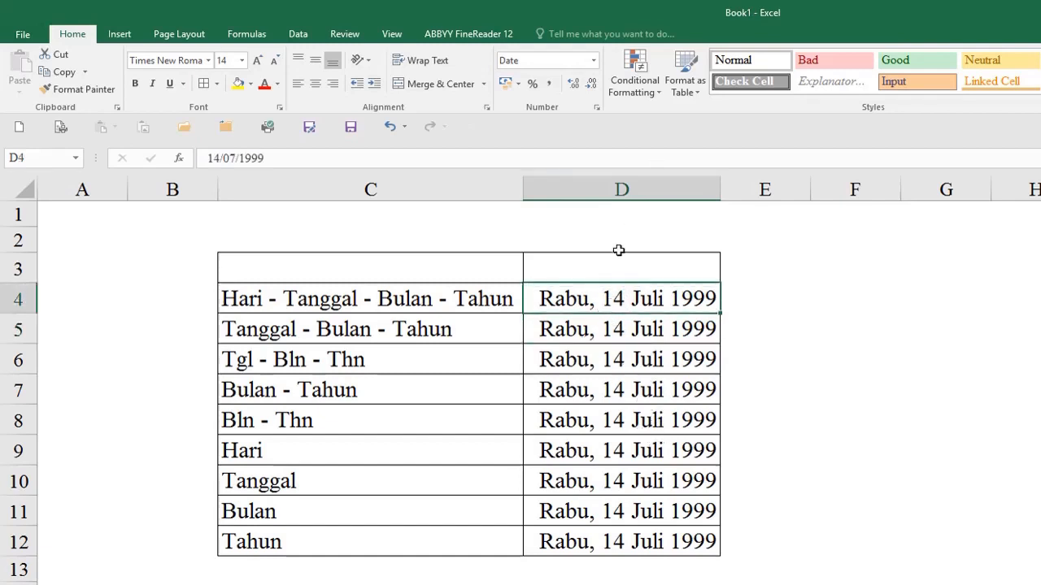
left_click(596, 107)
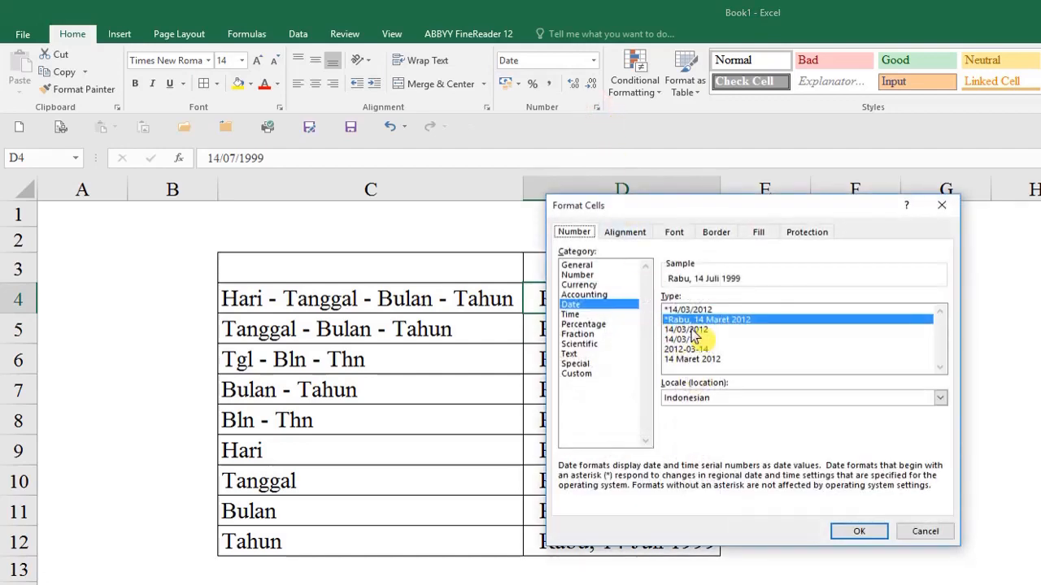
left_click(850, 529)
Format the Tanggal - Bulan - Tahun date in D5 with the date type "14 Maret 2012"
left_click(633, 330)
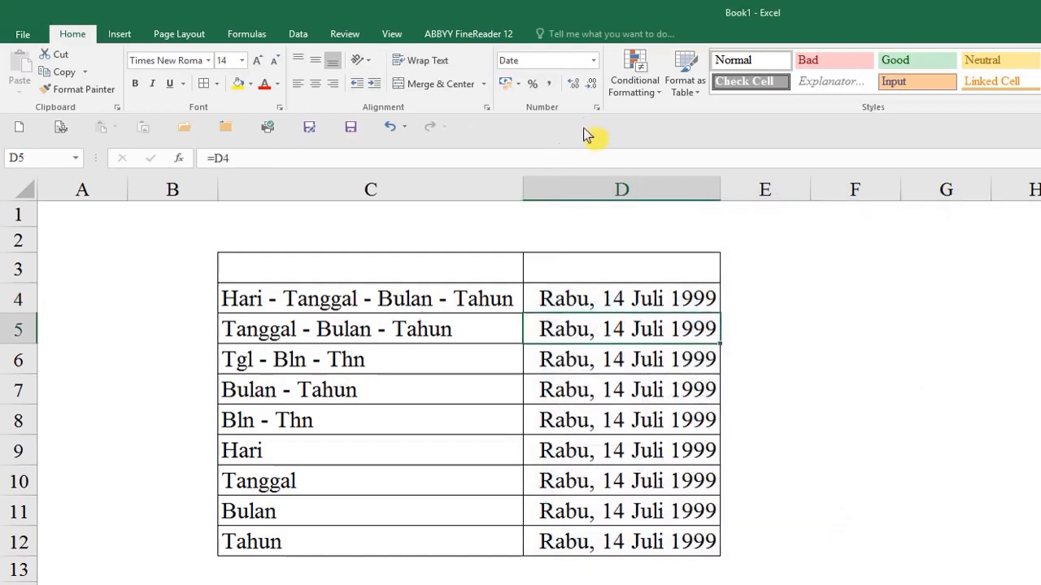
left_click(597, 107)
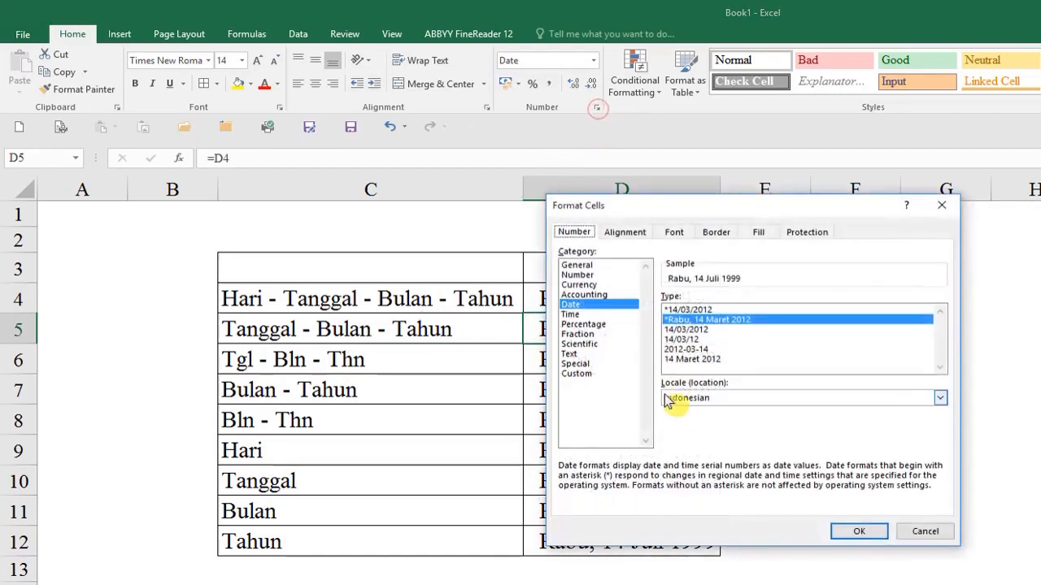
left_click(700, 358)
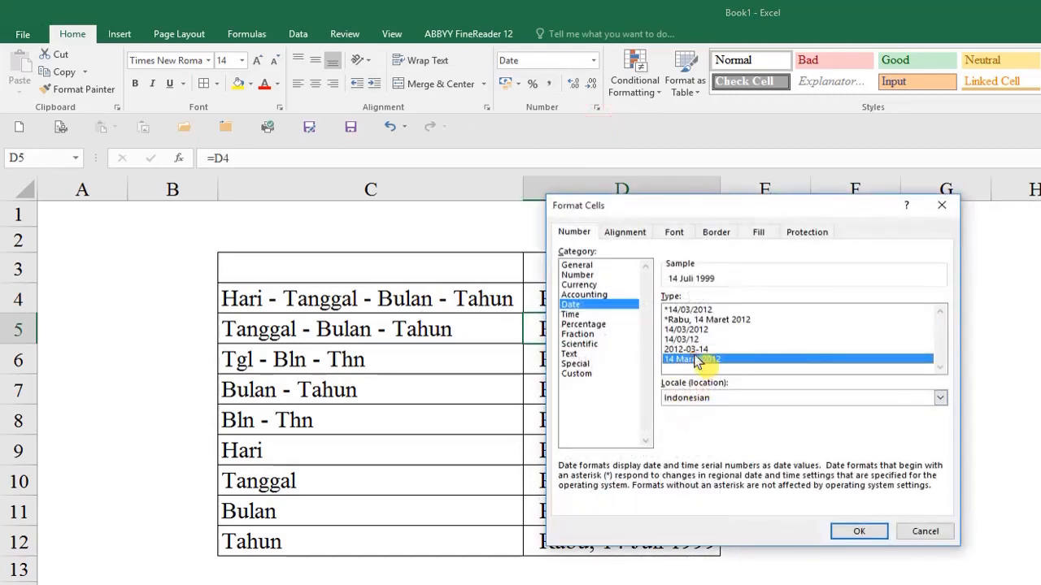
left_click(882, 539)
Format the Tgl - Bln - Thn date in D6 with the date type "14/03/2012"
left_click(666, 363)
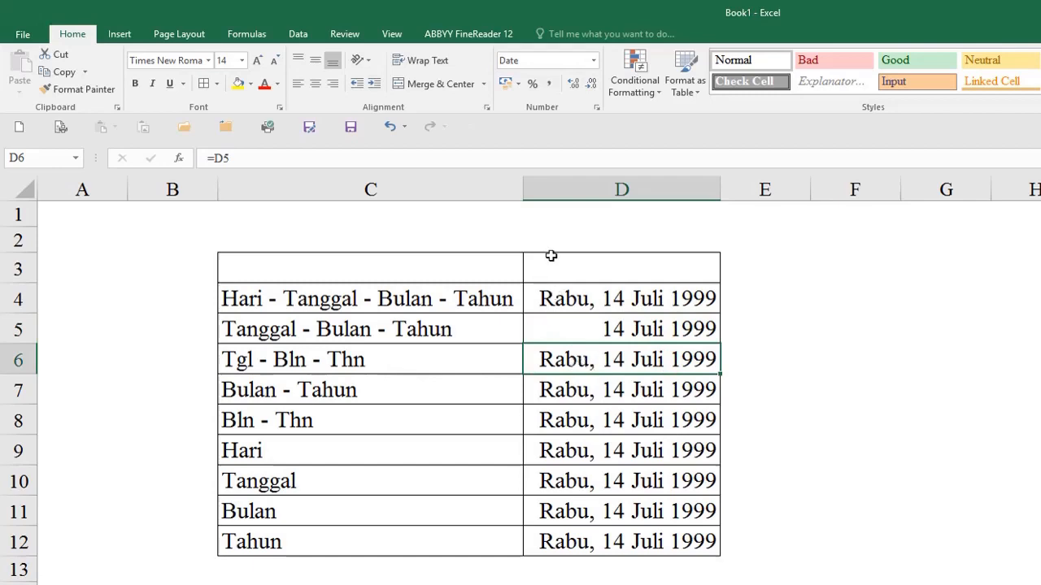
left_click(596, 107)
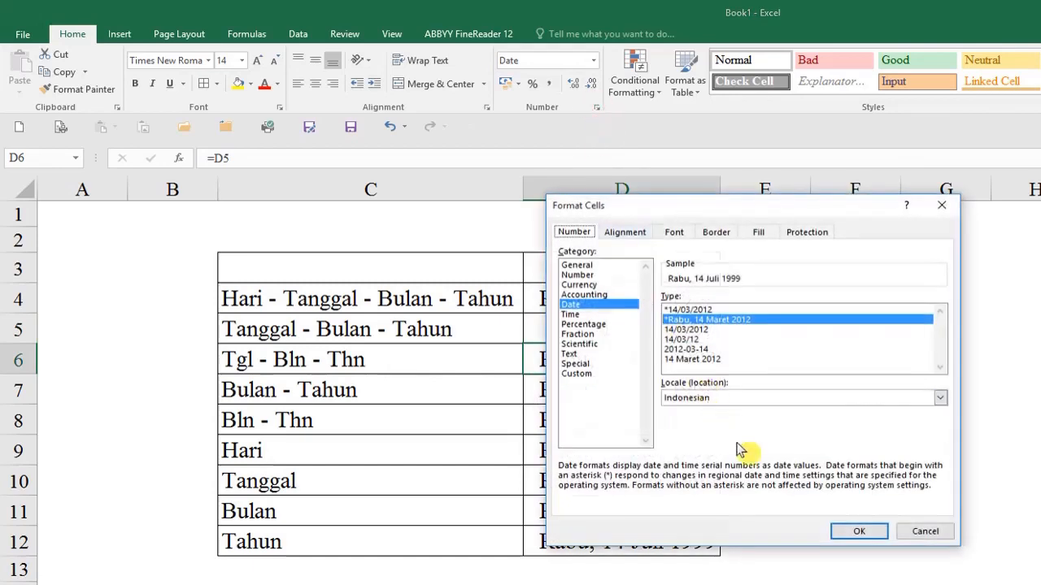
left_click(691, 329)
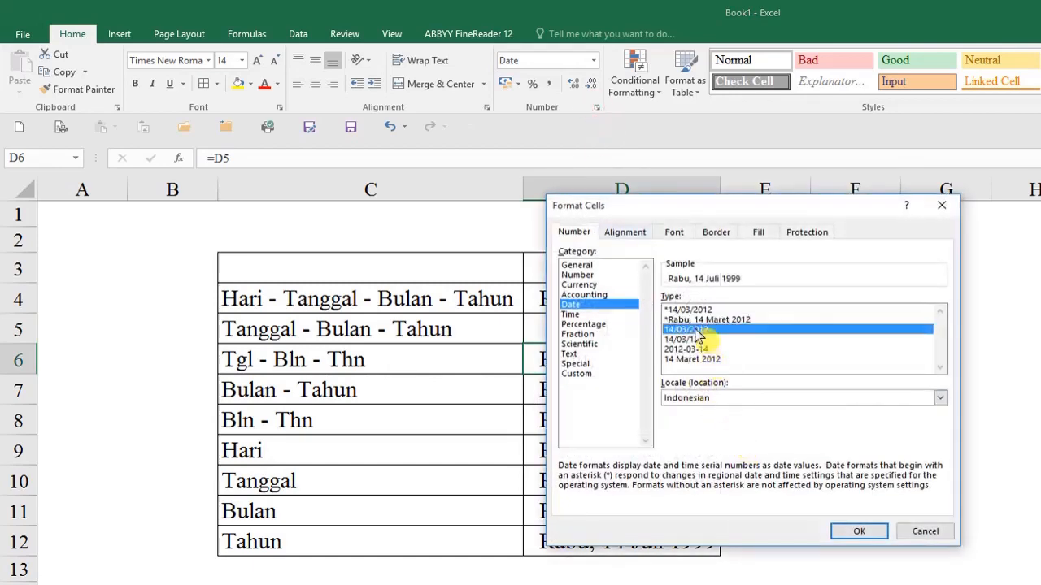
left_click(855, 533)
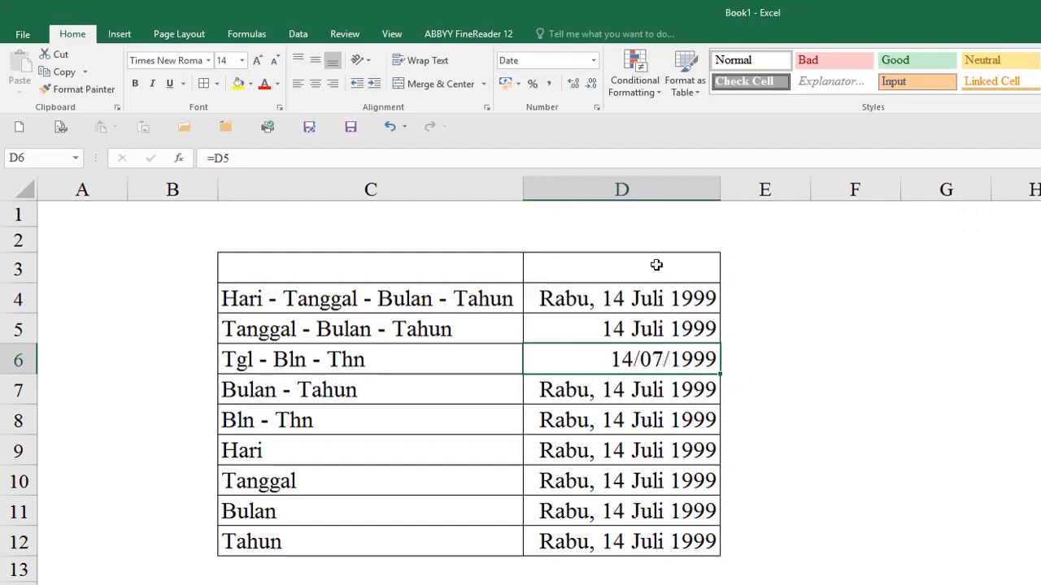
Give the Tgl - Bln - Thn date in D6 the custom format "dd - mm - yyyy"
left_click(598, 109)
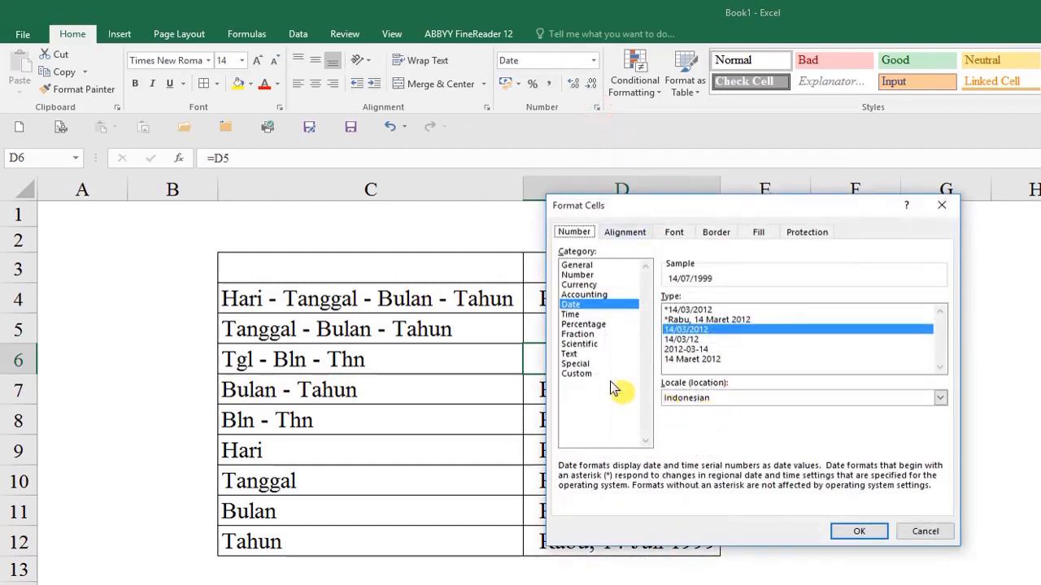
left_click(593, 374)
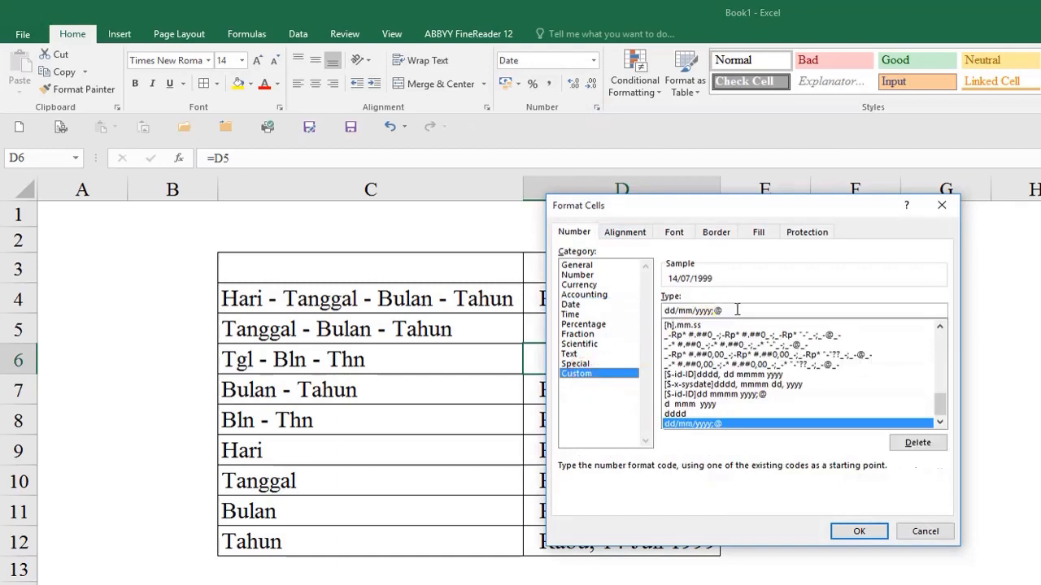
left_click_drag(737, 310, 608, 311)
type("dd - mm - y")
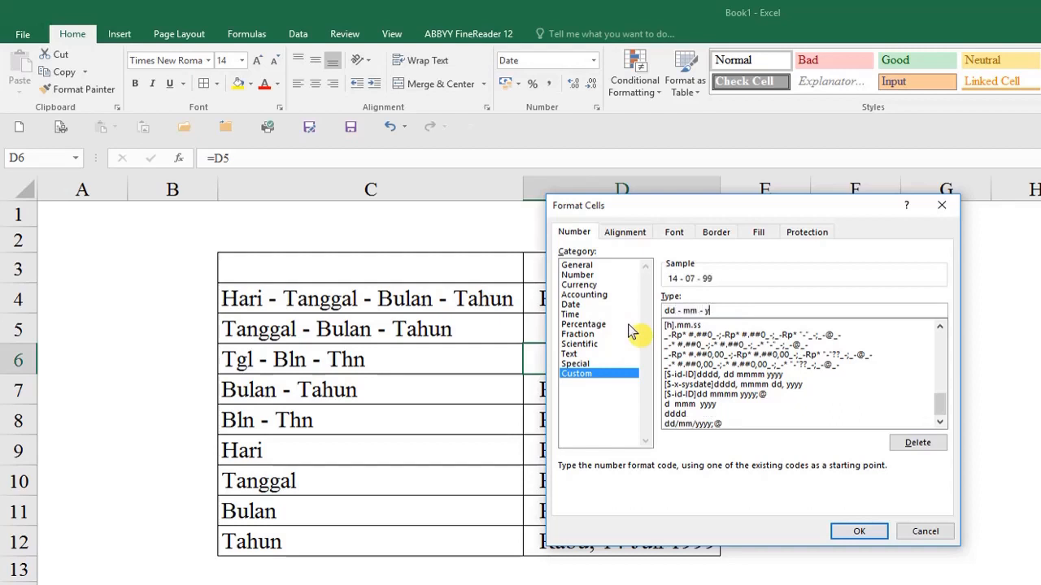
key("Return")
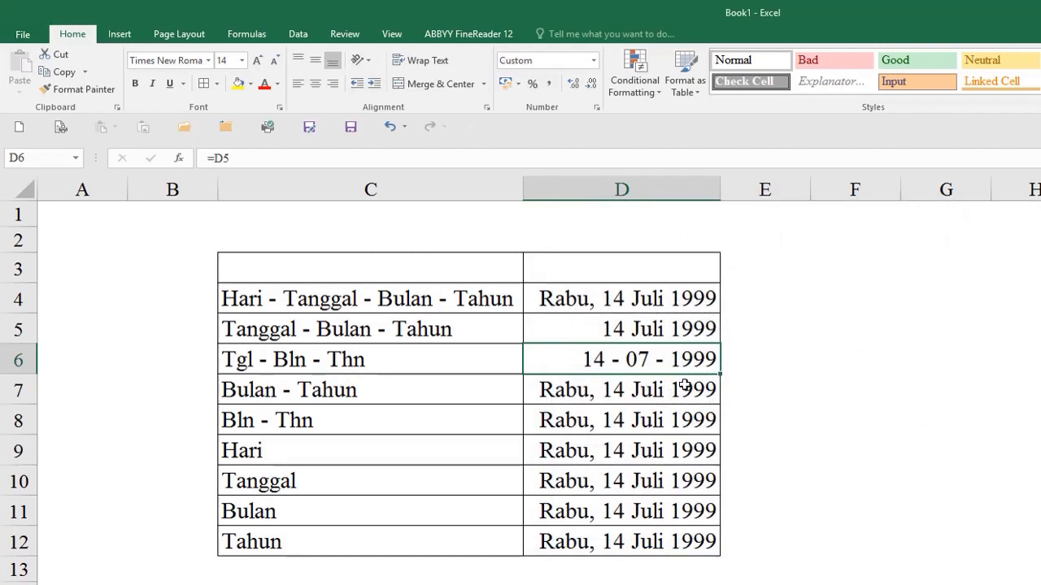
Give the Bulan - Tahun date in D7 the custom format "dddd yyyy"
left_click(666, 389)
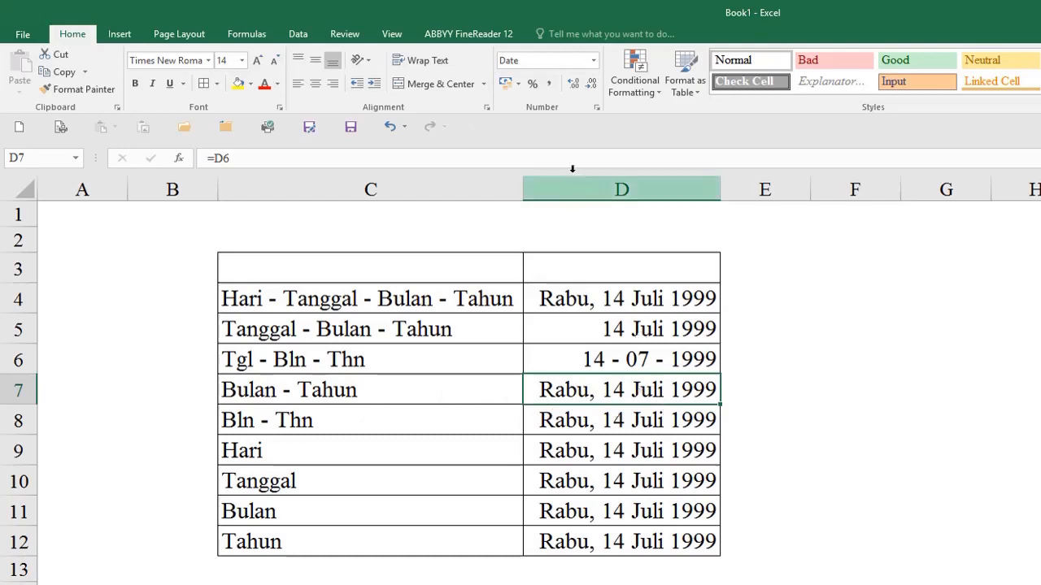
left_click(597, 107)
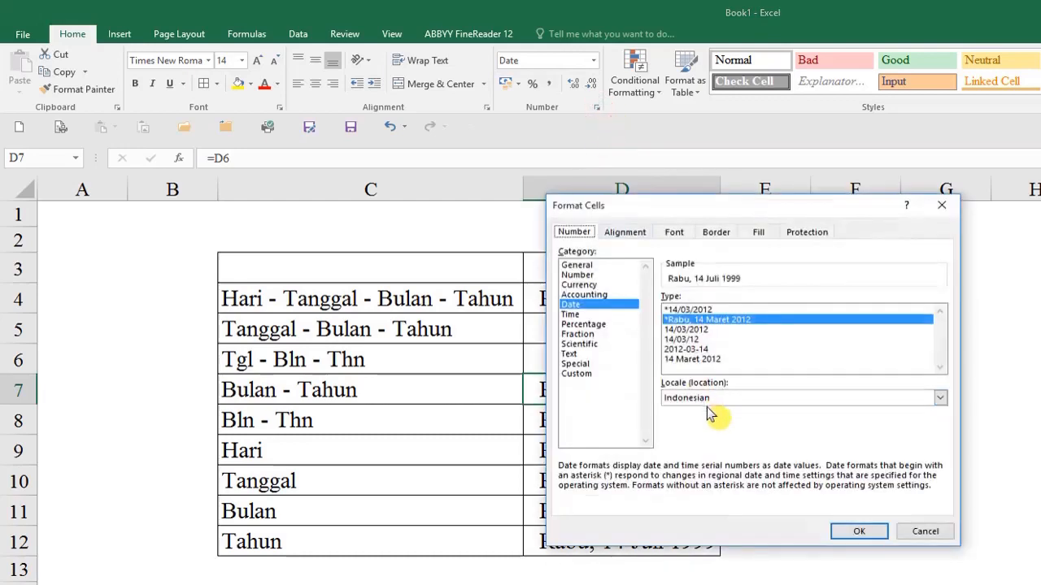
left_click(729, 310)
left_click(576, 373)
left_click(747, 310)
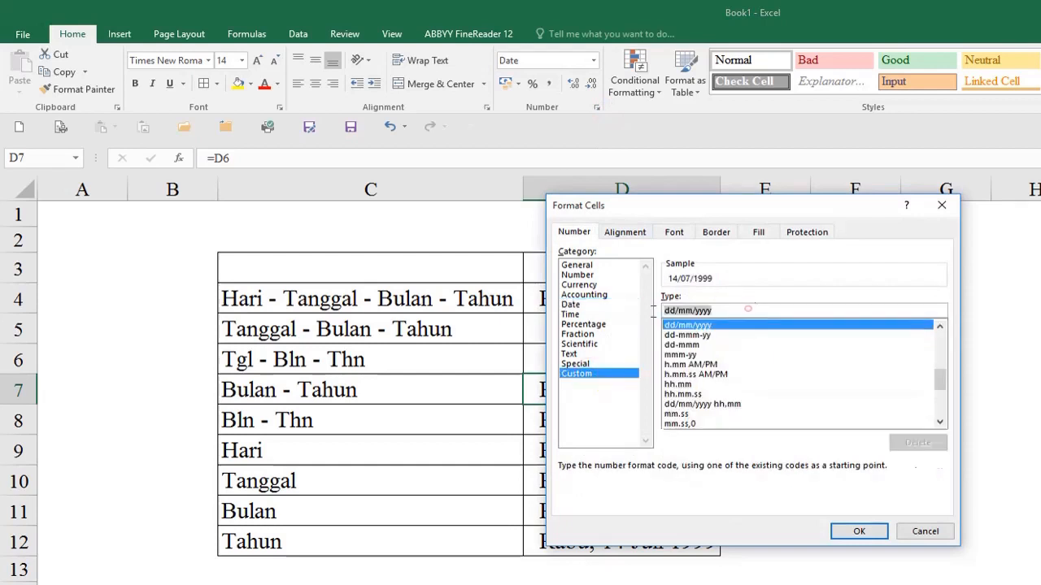
left_click_drag(768, 208, 985, 211)
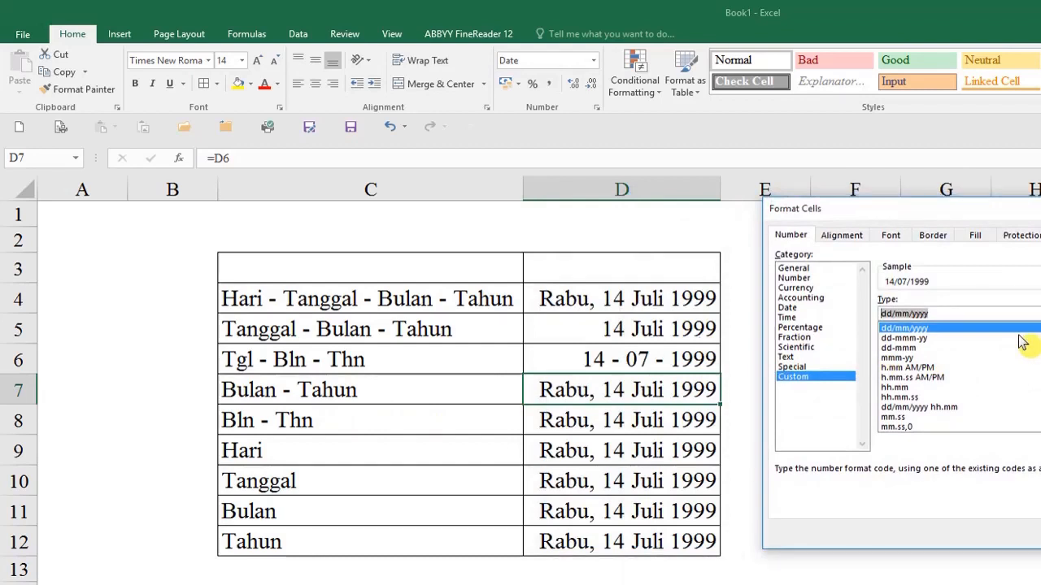
type("dddd")
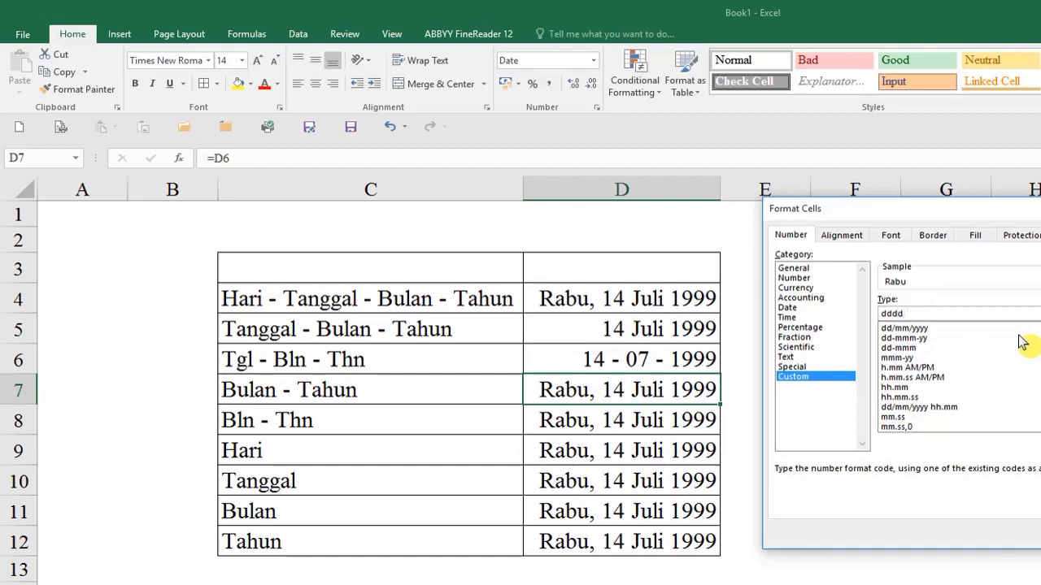
type("yyyy")
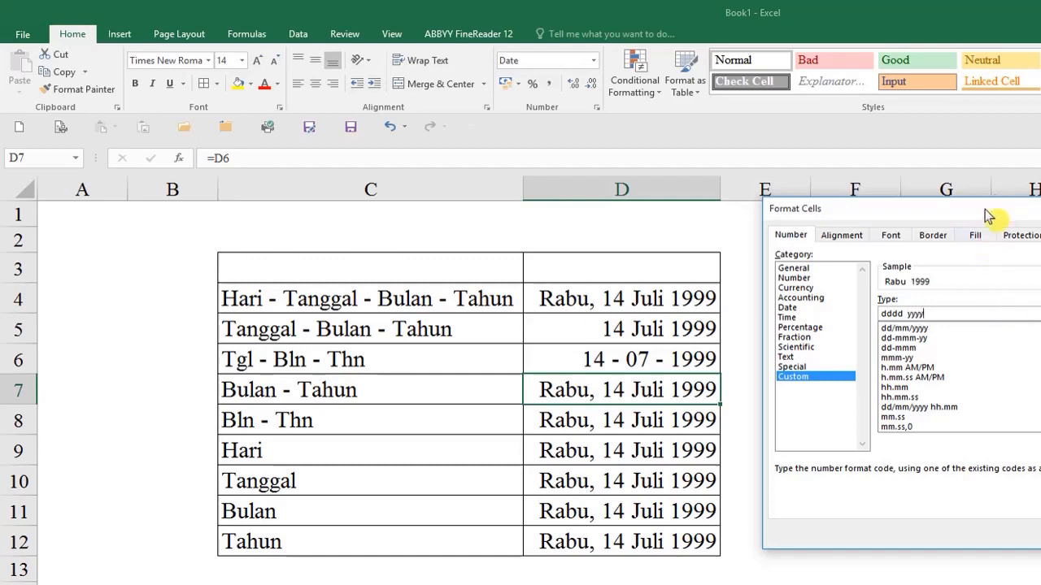
left_click_drag(984, 209, 842, 209)
left_click(933, 534)
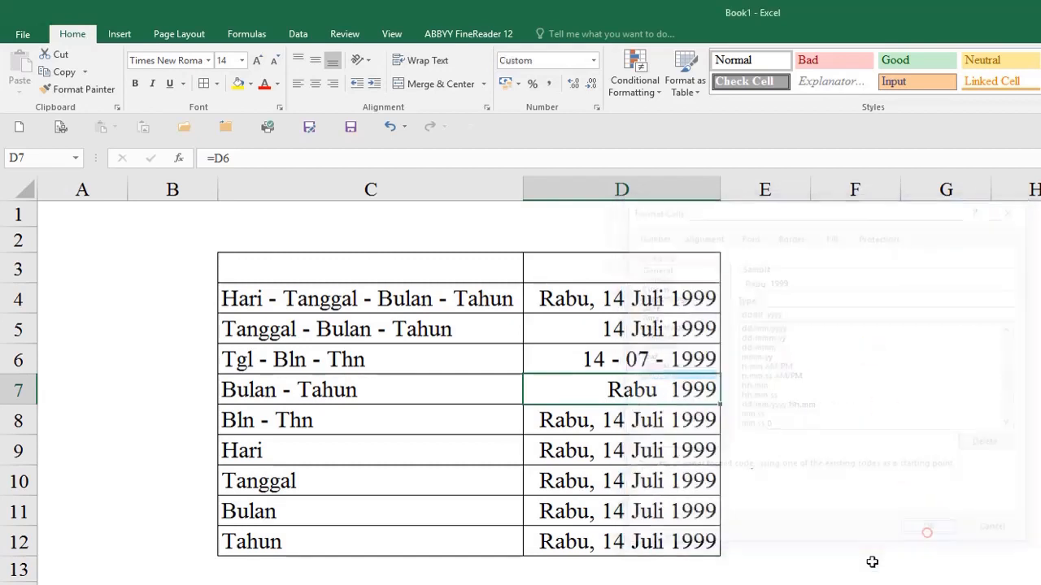
Change the Bulan - Tahun date in D7 to the custom format "mmmm yyyy"
scroll(537, 383, "right", 1)
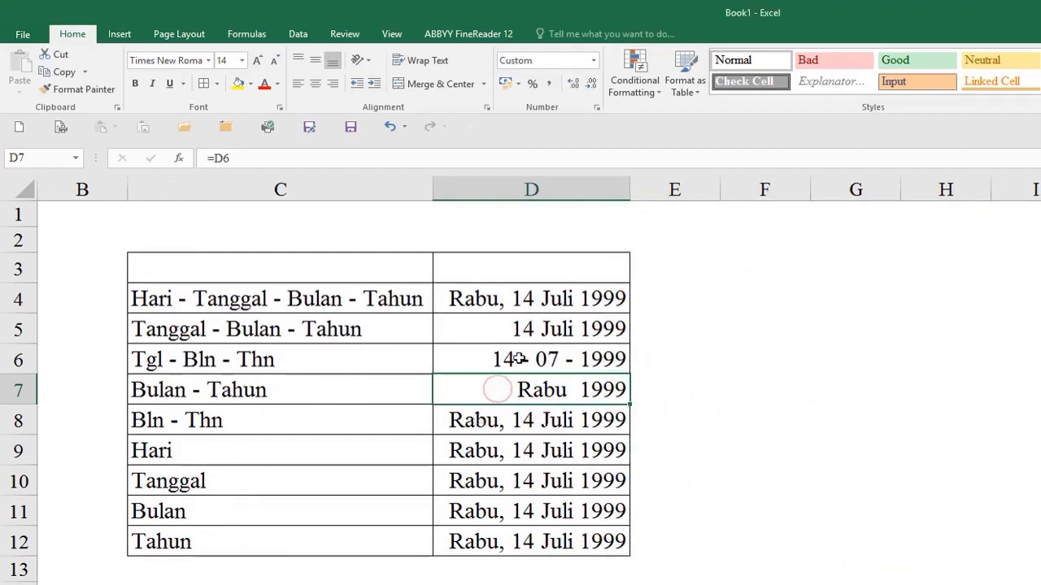
left_click(597, 107)
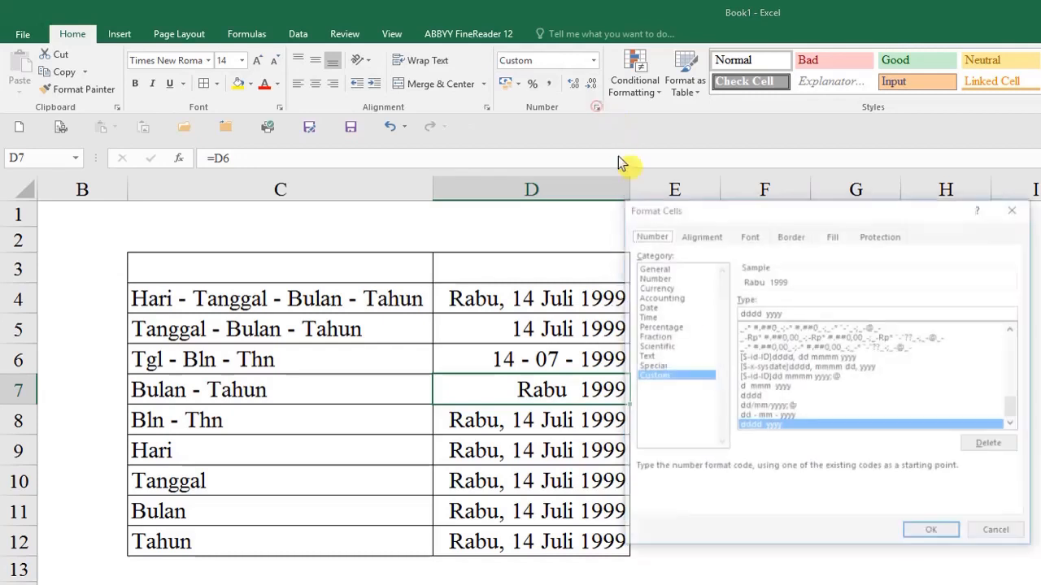
left_click(738, 312)
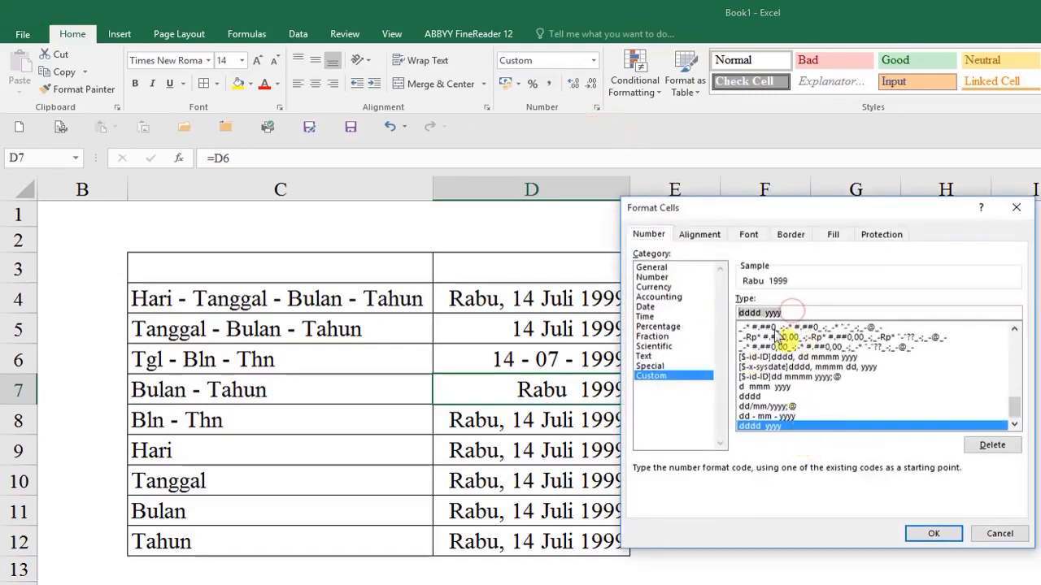
type("mmmm")
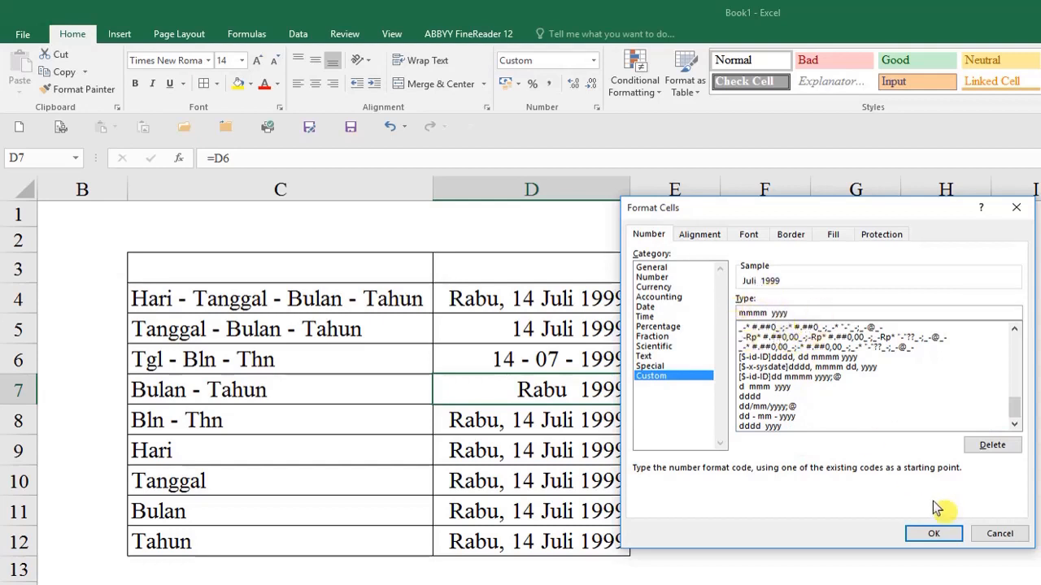
left_click(933, 533)
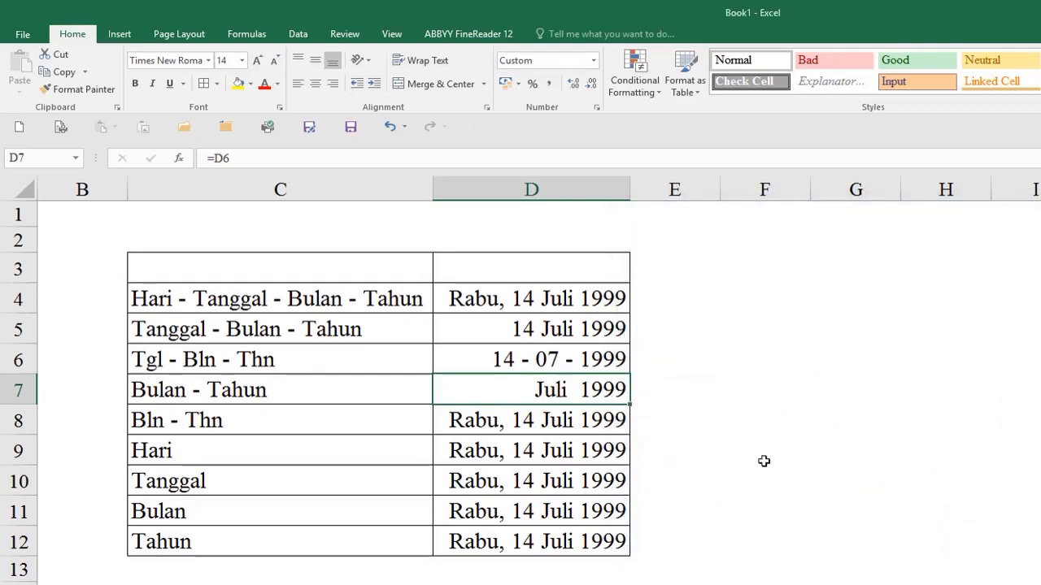
Give the Bln - Thn date in D8 the custom format "mm yy"
left_click(601, 429)
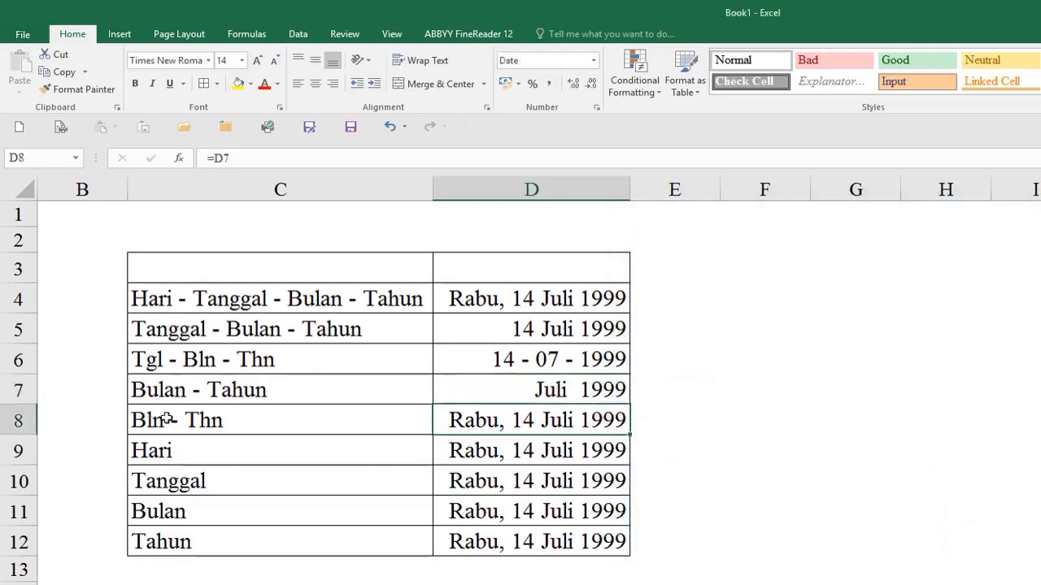
left_click(599, 106)
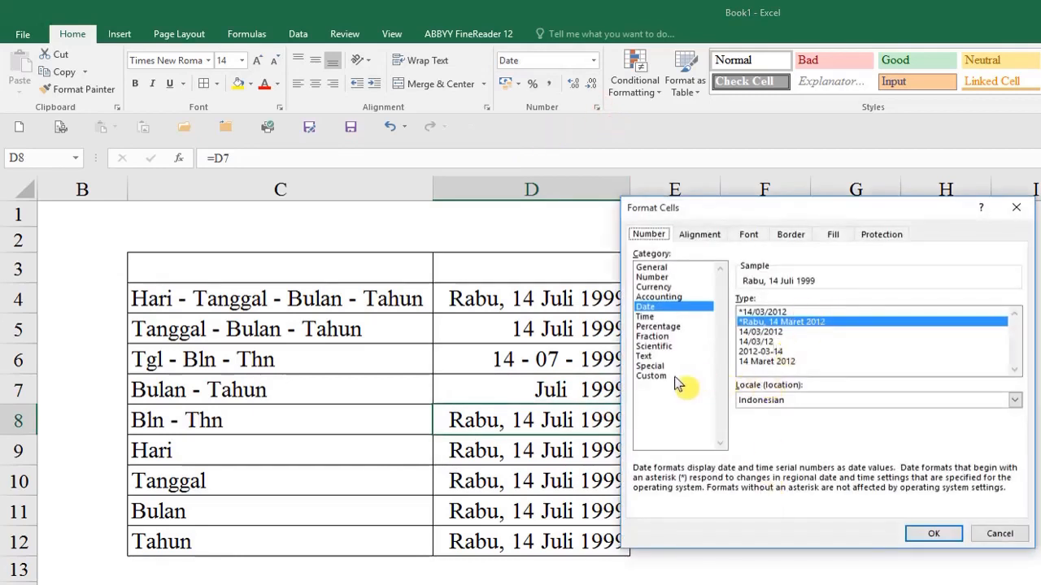
left_click(675, 377)
left_click_drag(880, 313, 738, 313)
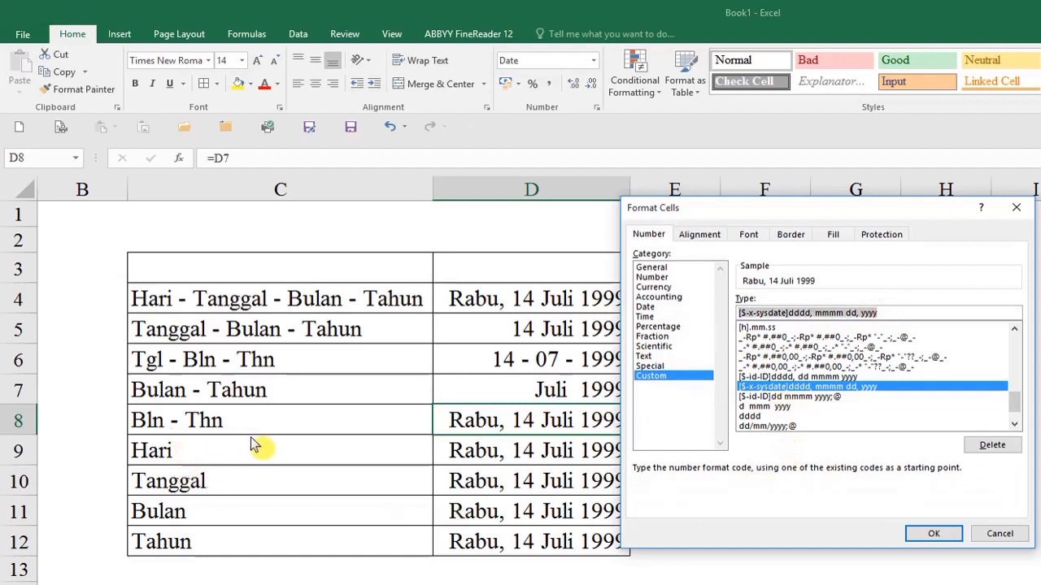
type("mm")
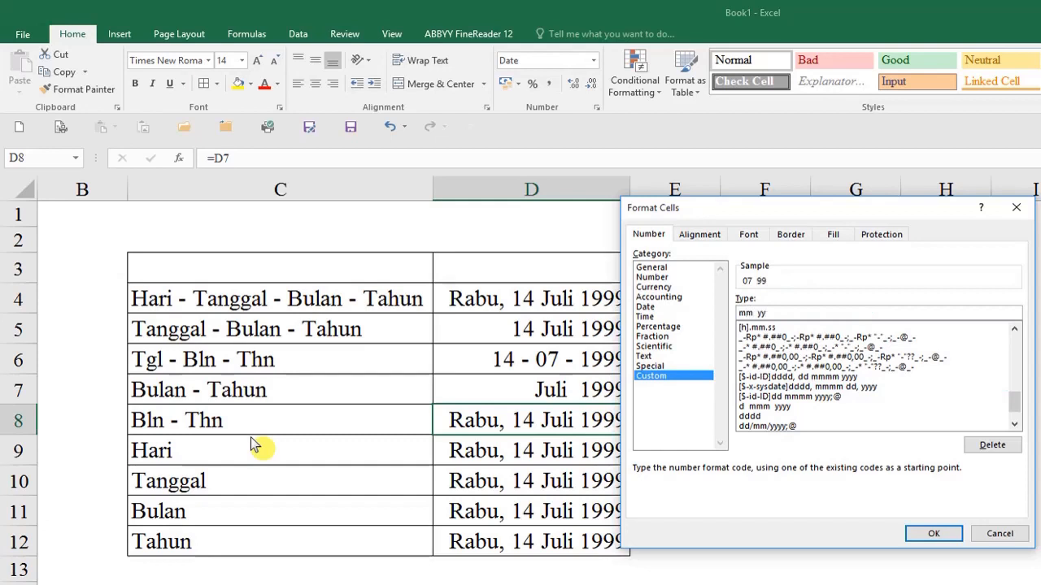
key("Return")
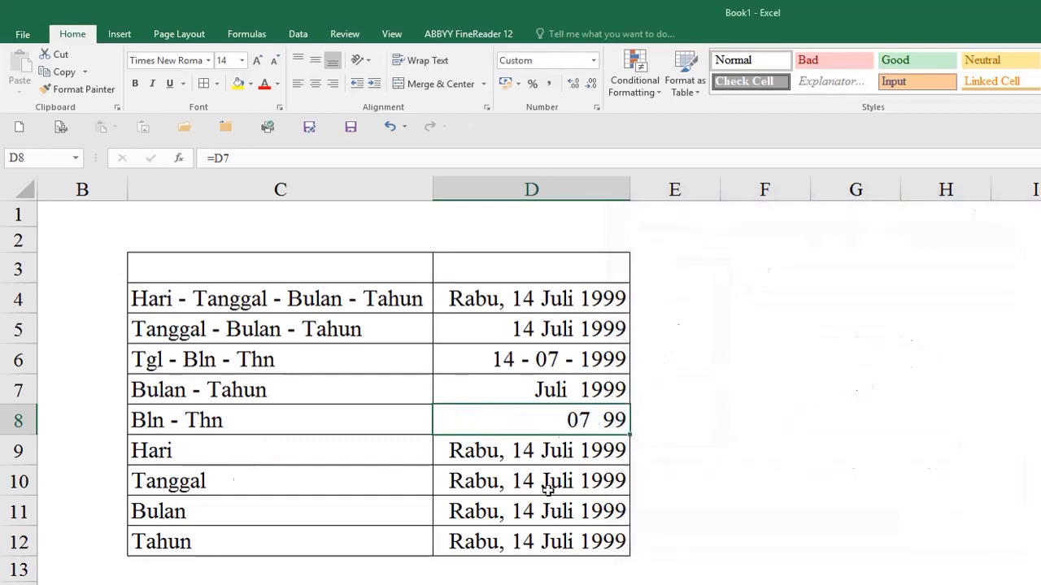
Give the Hari date in D9 the custom format "dddd"
left_click(536, 454)
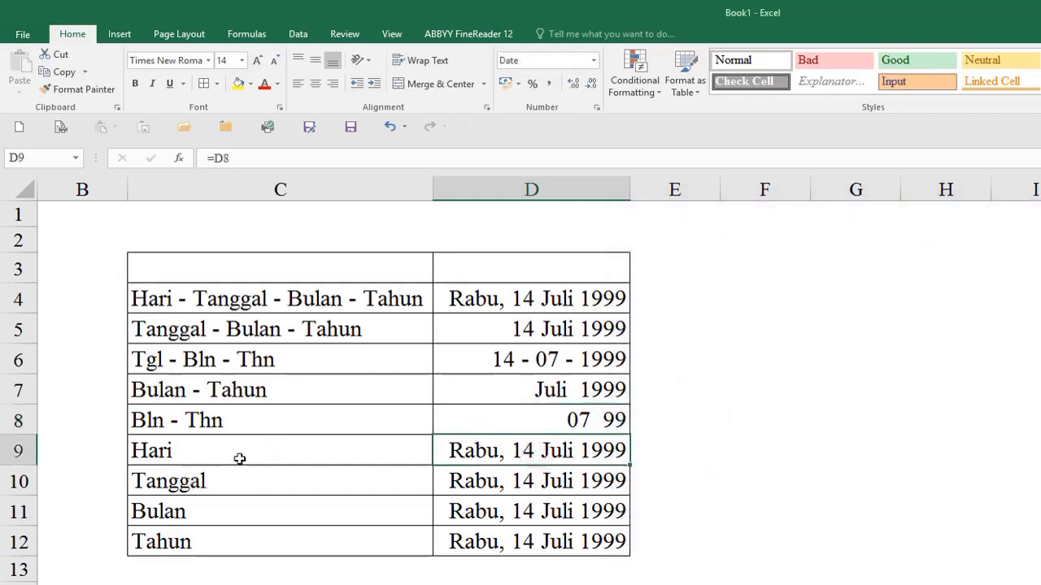
left_click(597, 107)
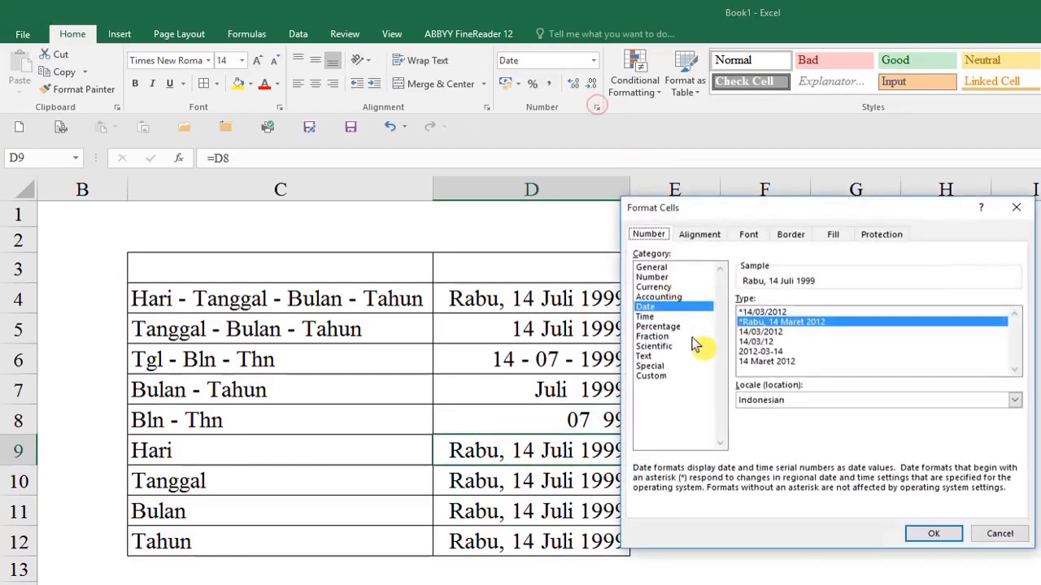
left_click(650, 376)
left_click(891, 313)
type("dddd")
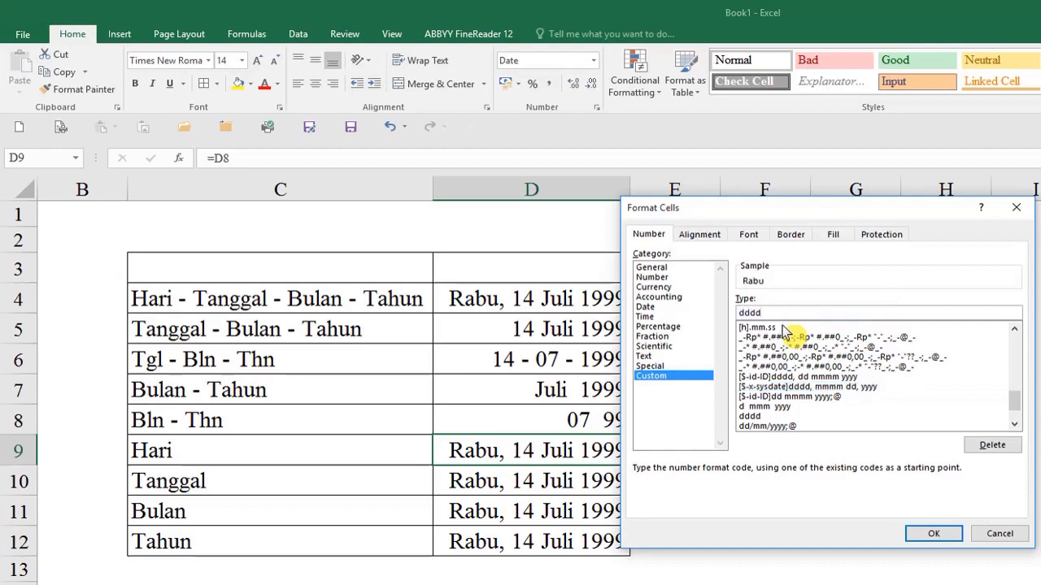
key("Return")
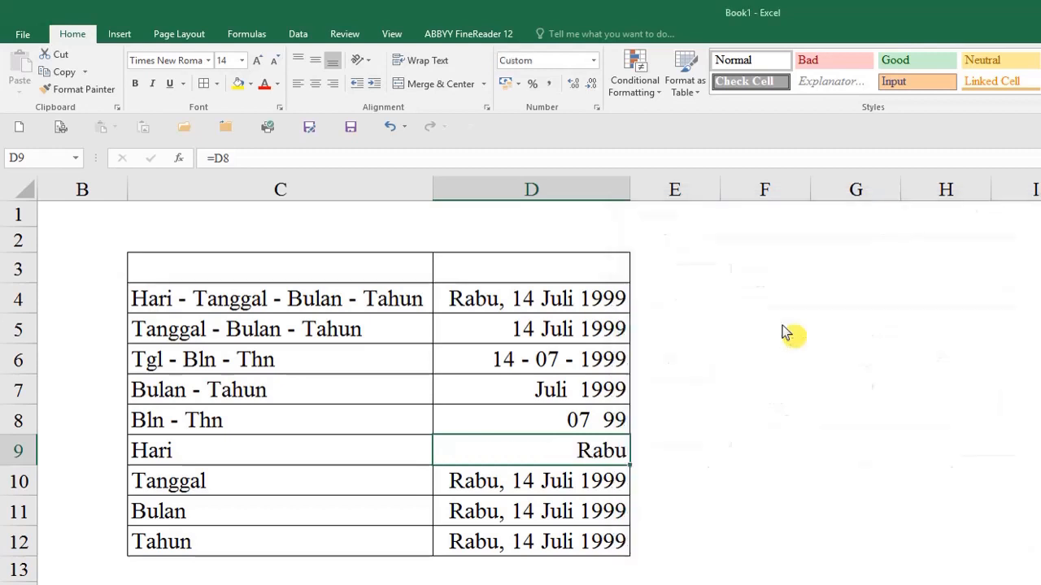
Give the Tanggal date in D10 the custom format "dd"
left_click(574, 491)
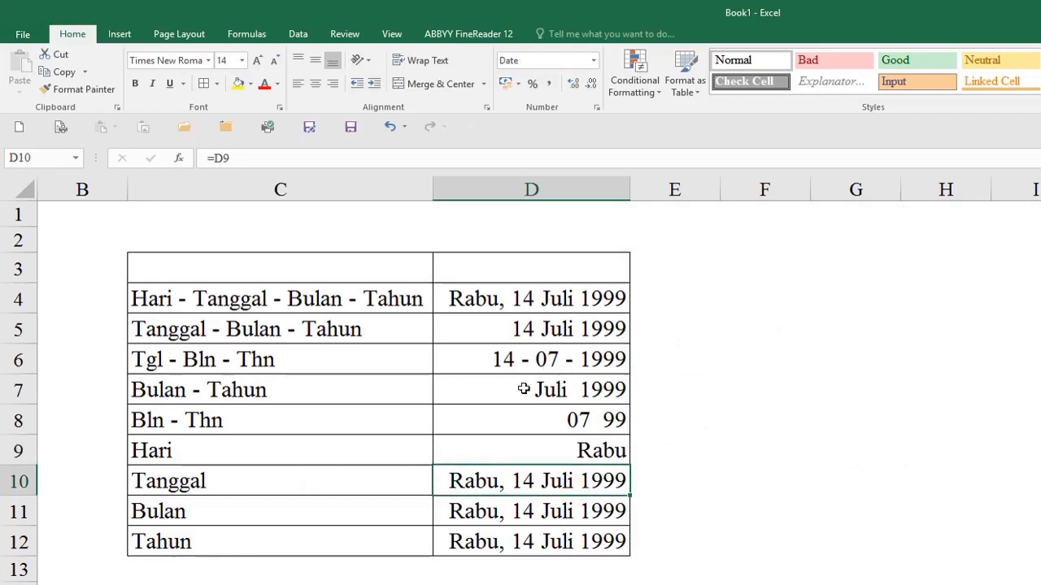
left_click(597, 107)
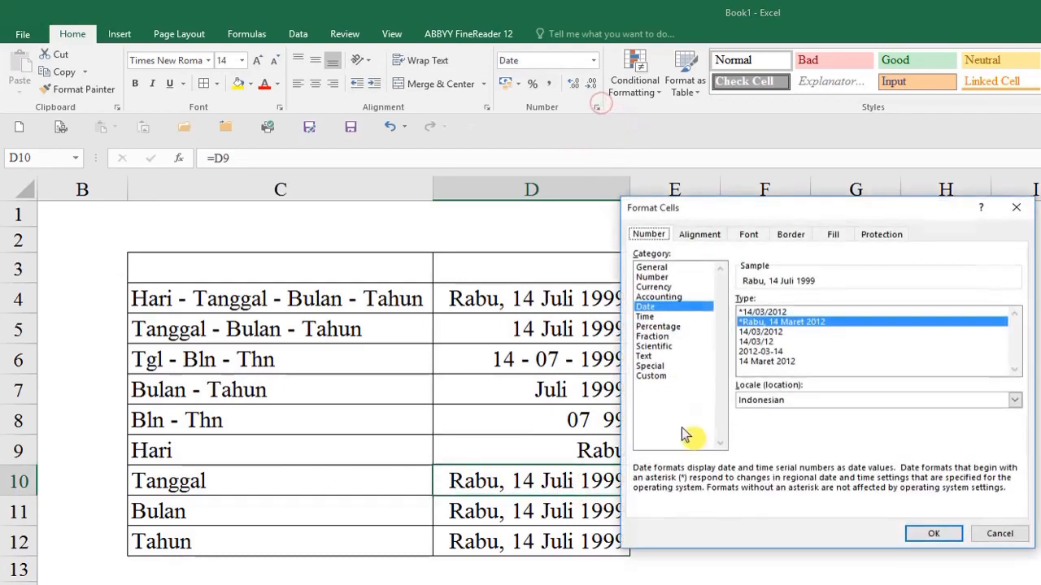
left_click(650, 375)
left_click(883, 313)
key("shift+Home")
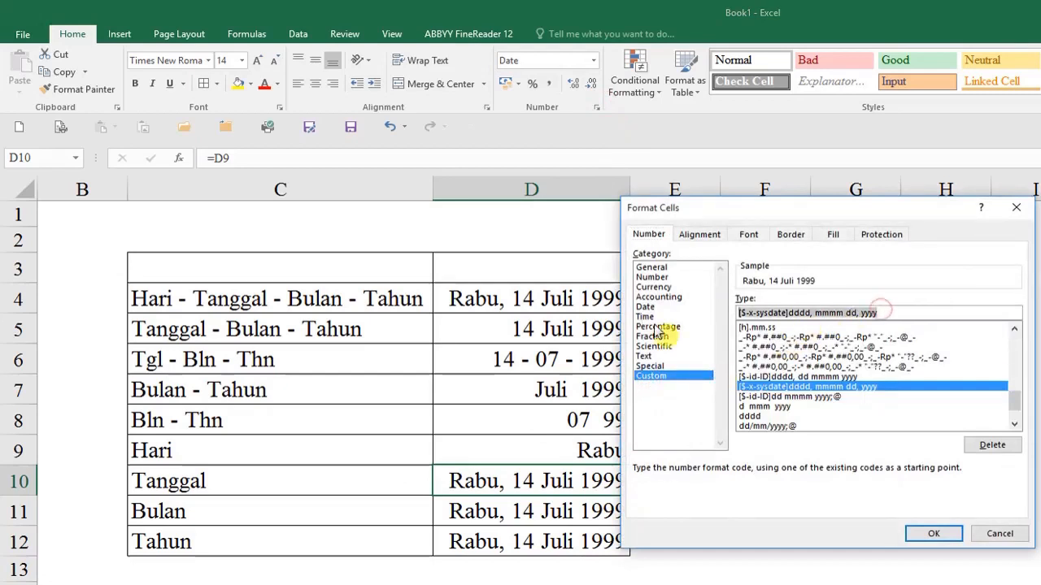
type("dd")
key("Return")
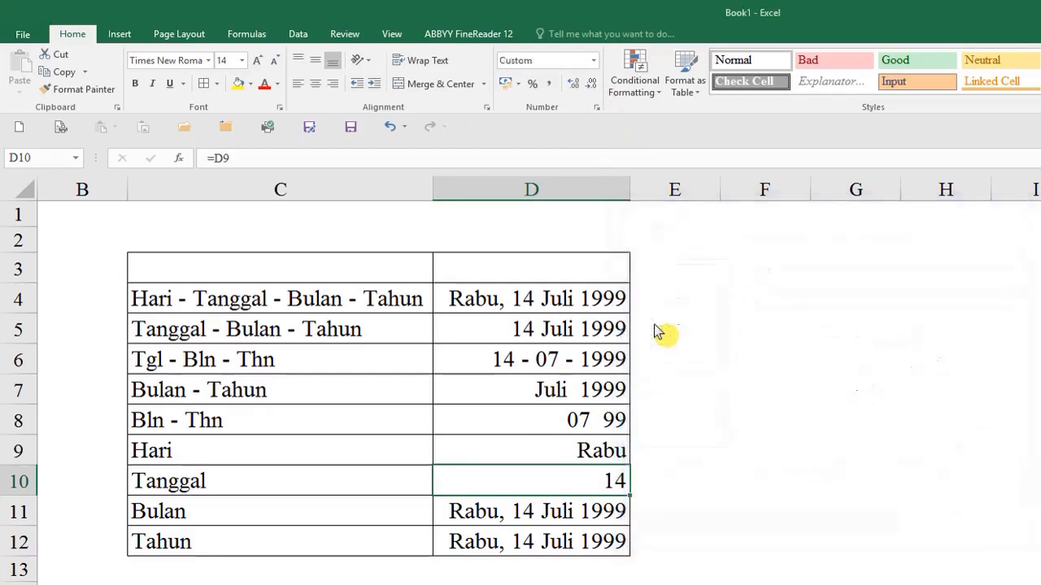
Give the Bulan date in D11 the custom format "mmmm"
left_click(580, 510)
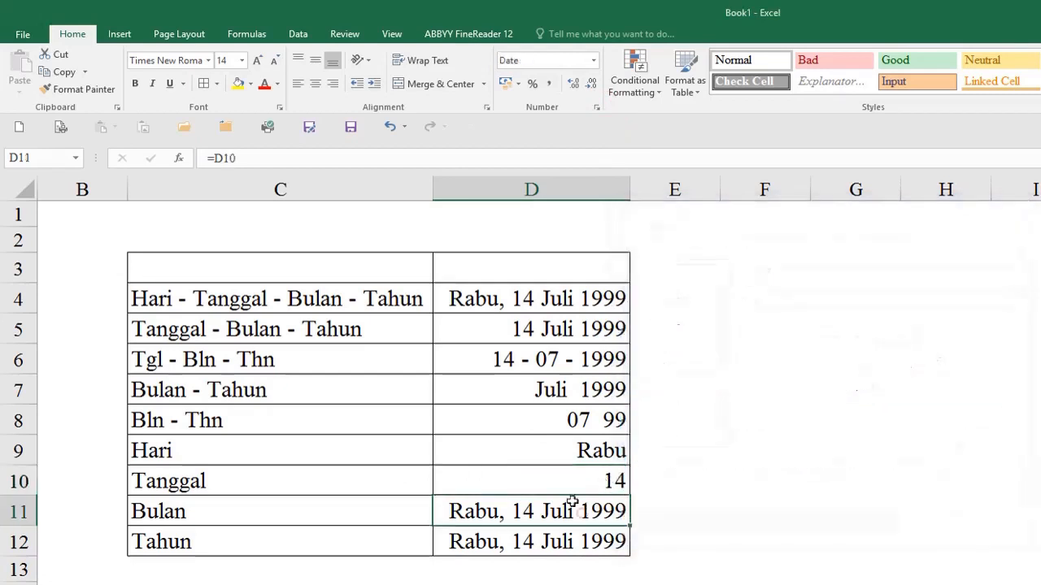
left_click(597, 107)
left_click(651, 376)
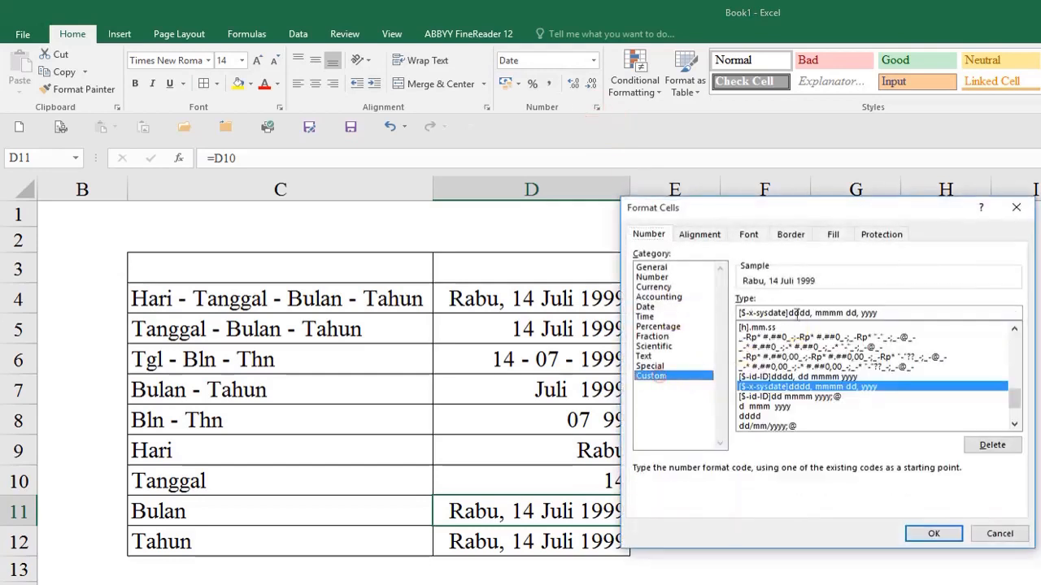
left_click(886, 313)
key("shift+Home")
type("yyy")
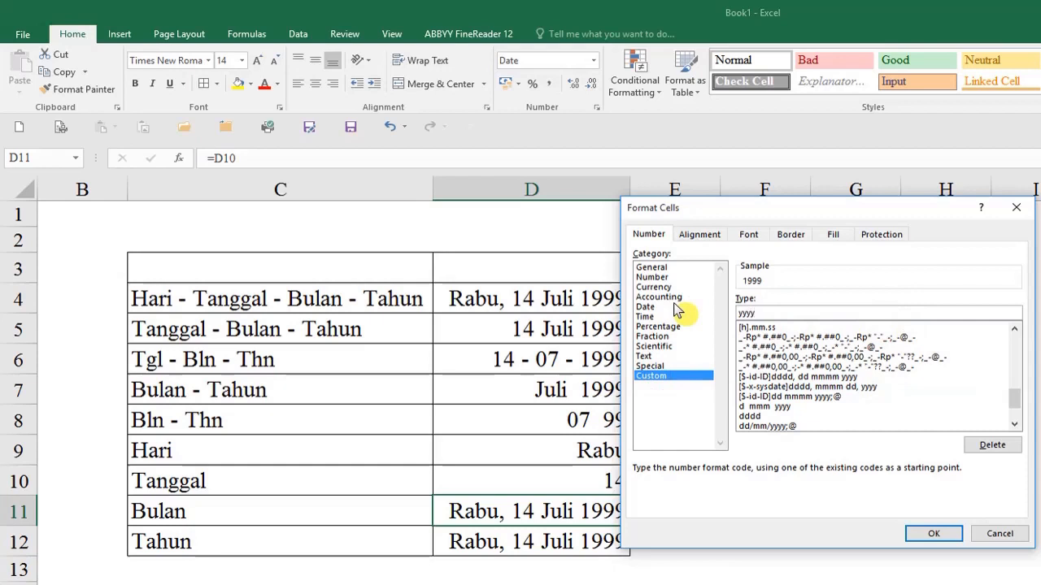
key("BackSpace")
key("BackSpace")
key("BackSpace")
key("BackSpace")
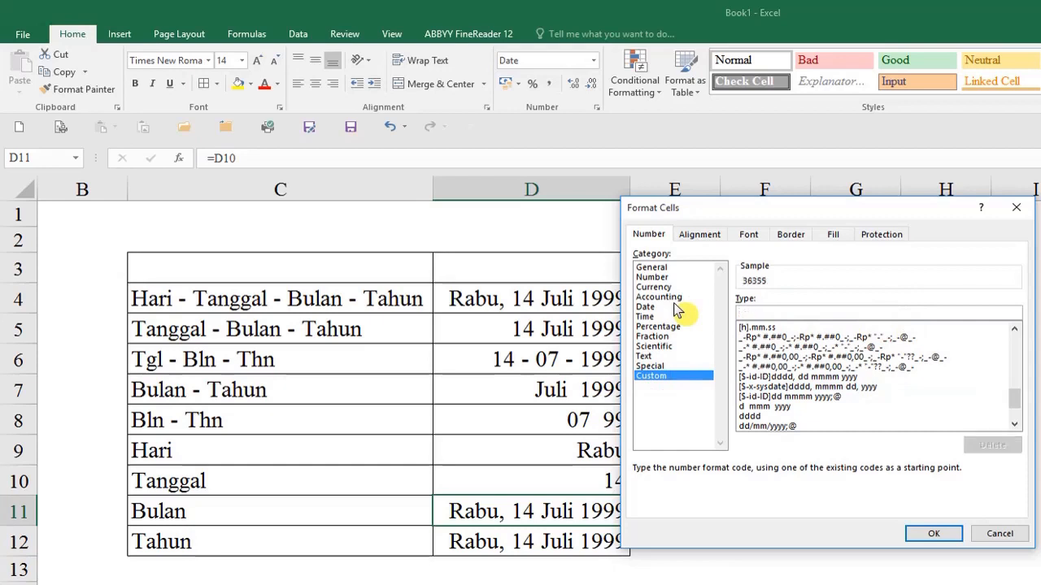
type("mmmm")
key("Return")
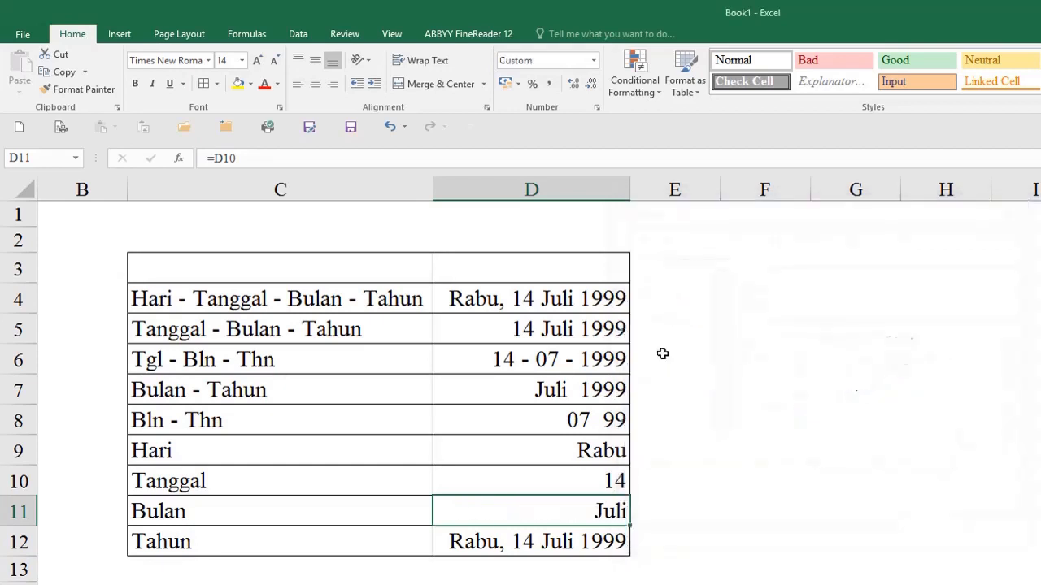
Give the Tahun date in D12 the custom format "yyyy"
left_click(552, 544)
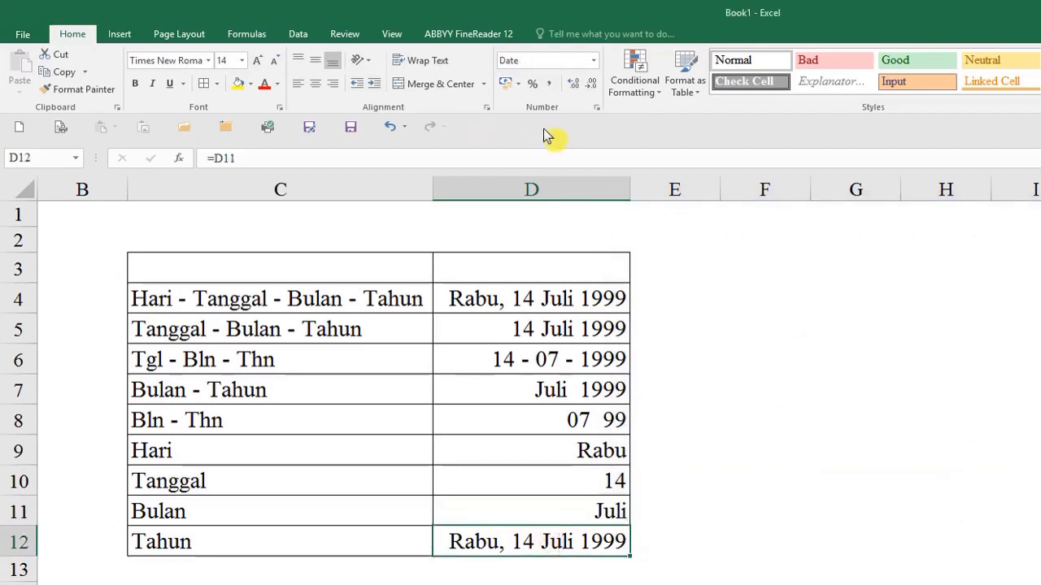
left_click(597, 107)
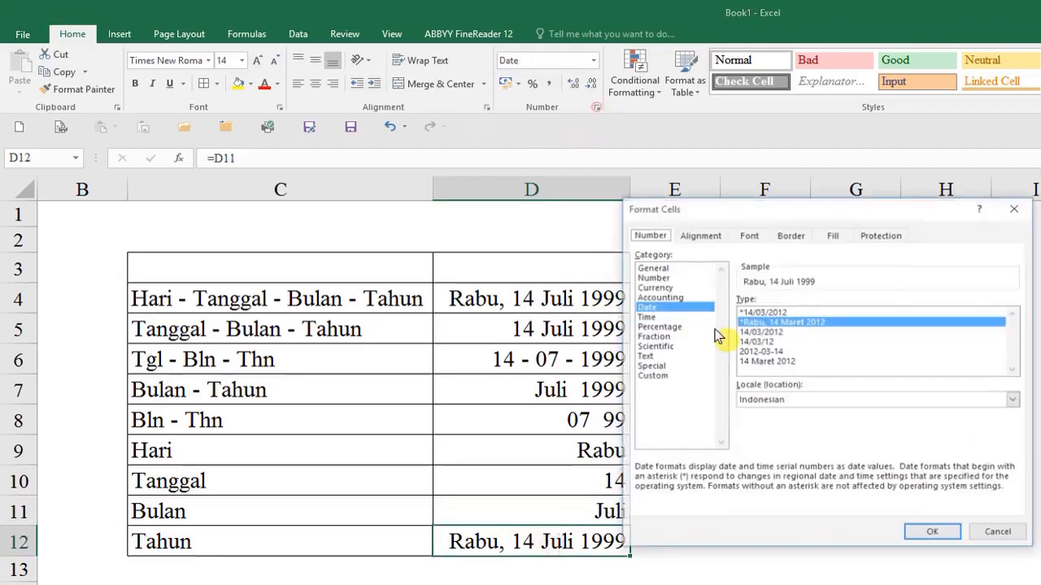
left_click(657, 377)
left_click(897, 313)
type("ysdate]dddd, mmmm dd, yyy")
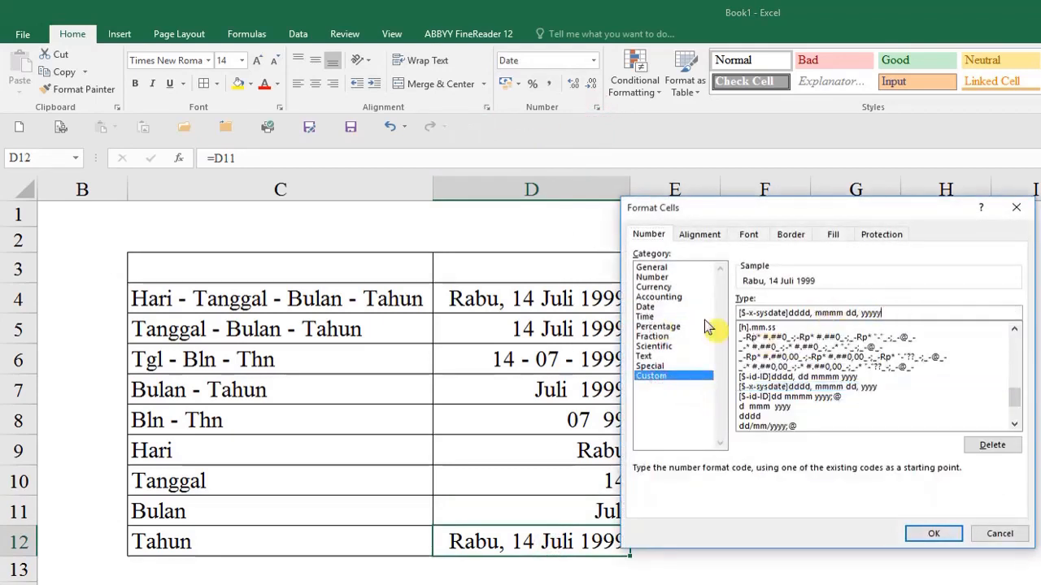
type("yyy")
key("ctrl+a")
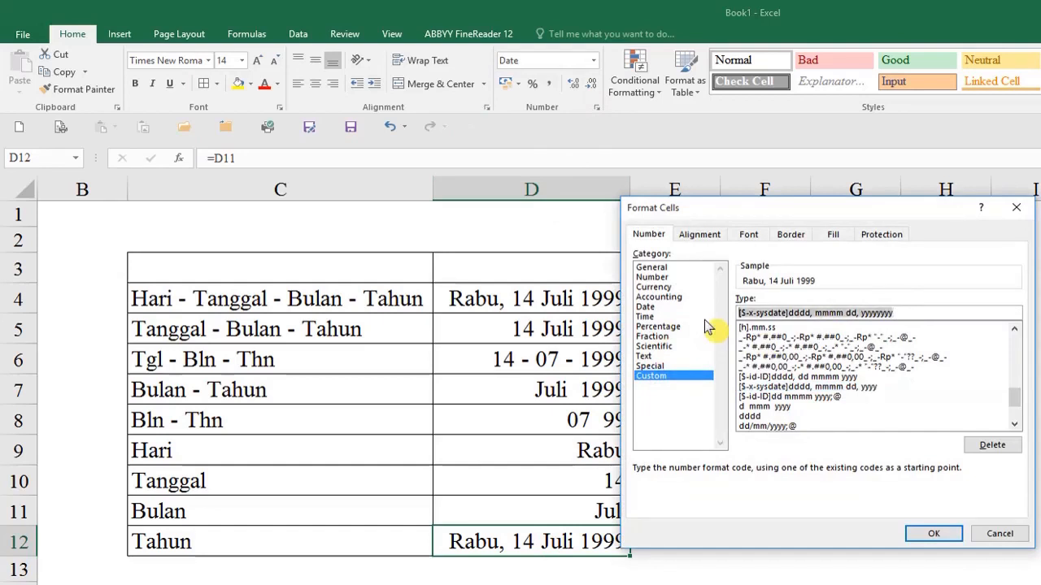
type("yyyy")
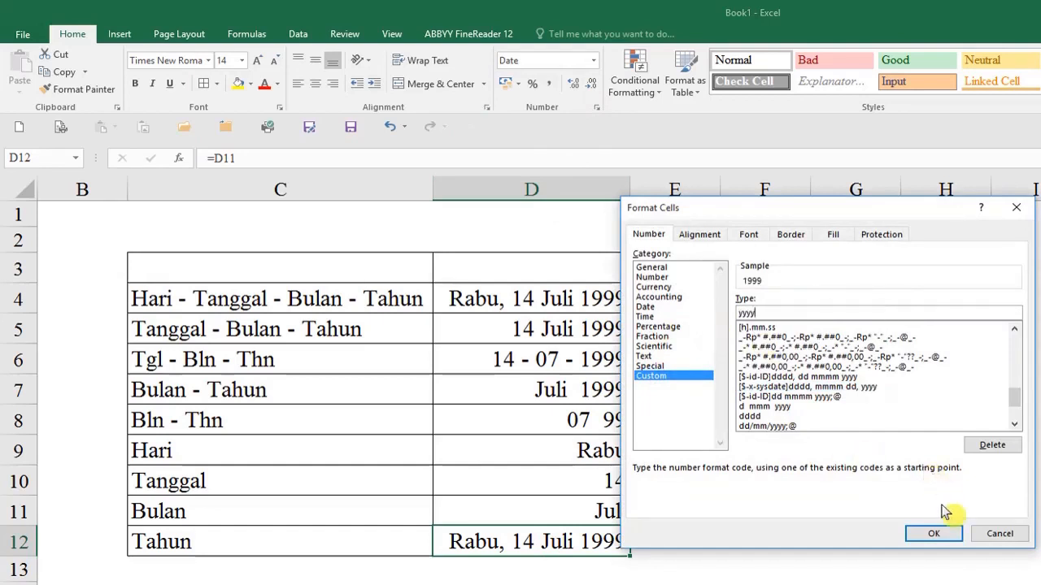
left_click(942, 533)
left_click(739, 541)
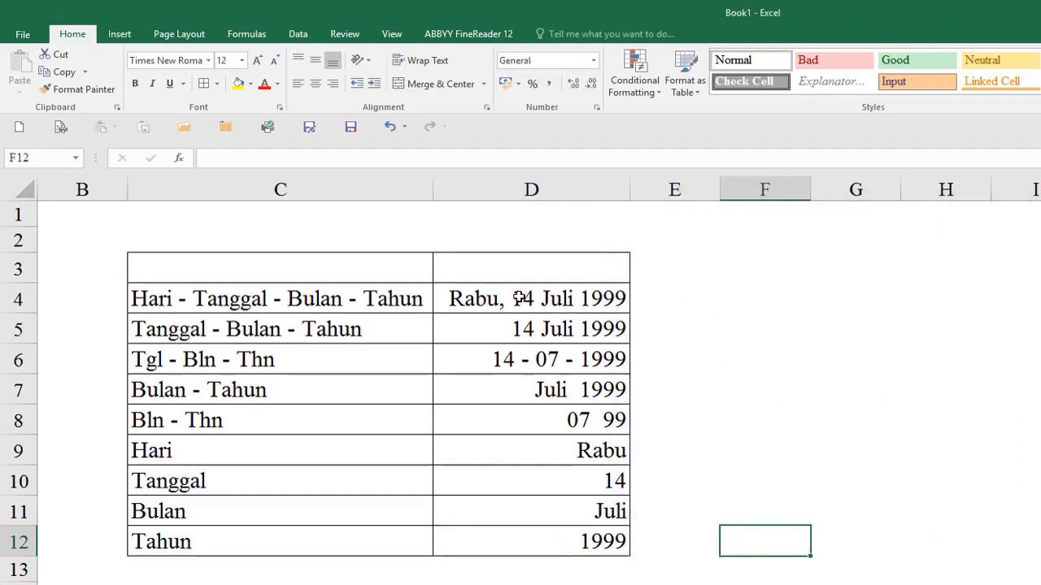
Widen column E and enter the date 14-1 in E4 beside the Hari - Tanggal - Bulan - Tahun row
left_click(673, 300)
left_click_drag(718, 198, 760, 195)
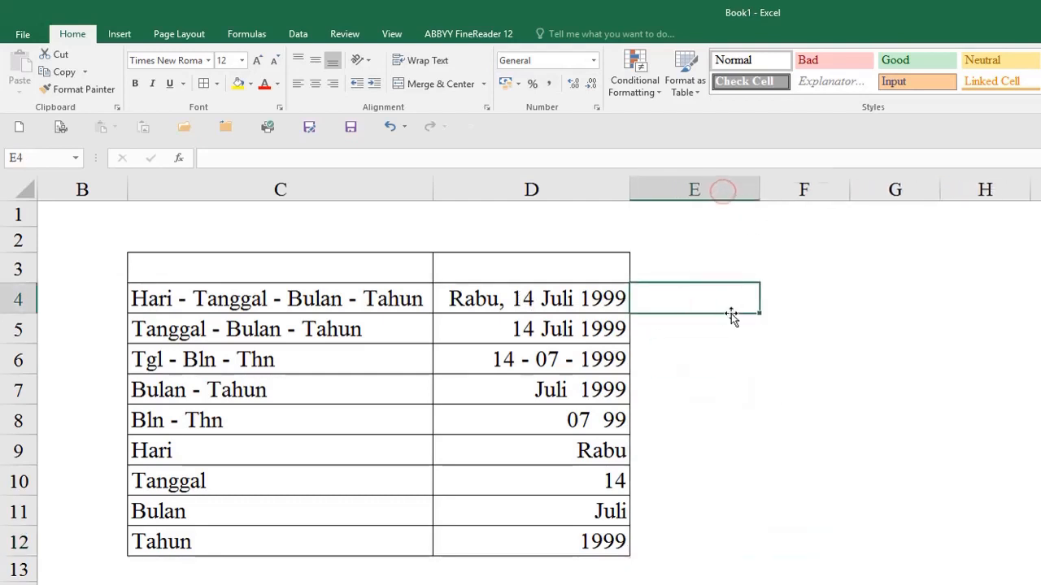
left_click(690, 297)
type("14")
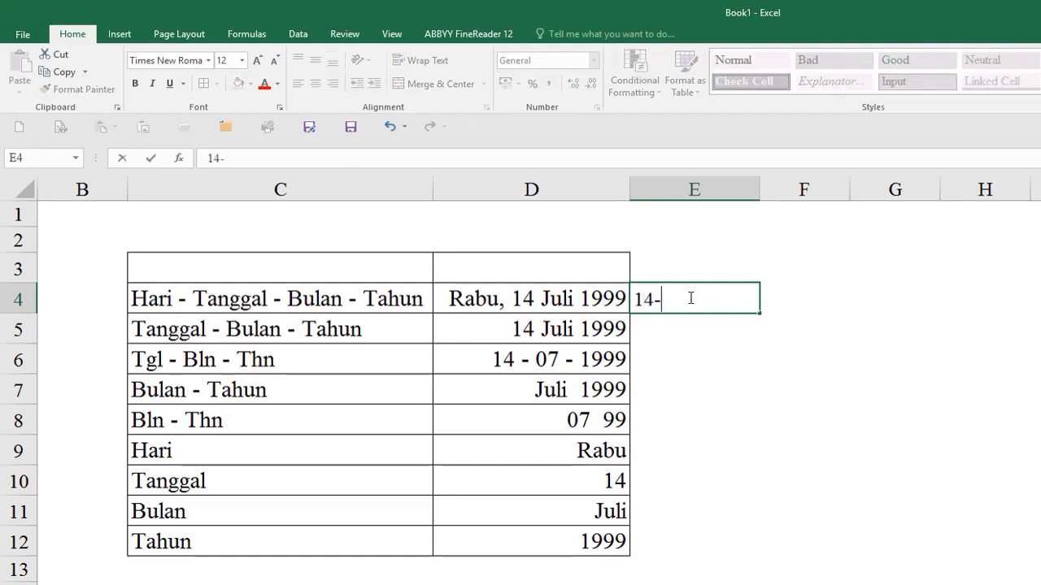
type("-1")
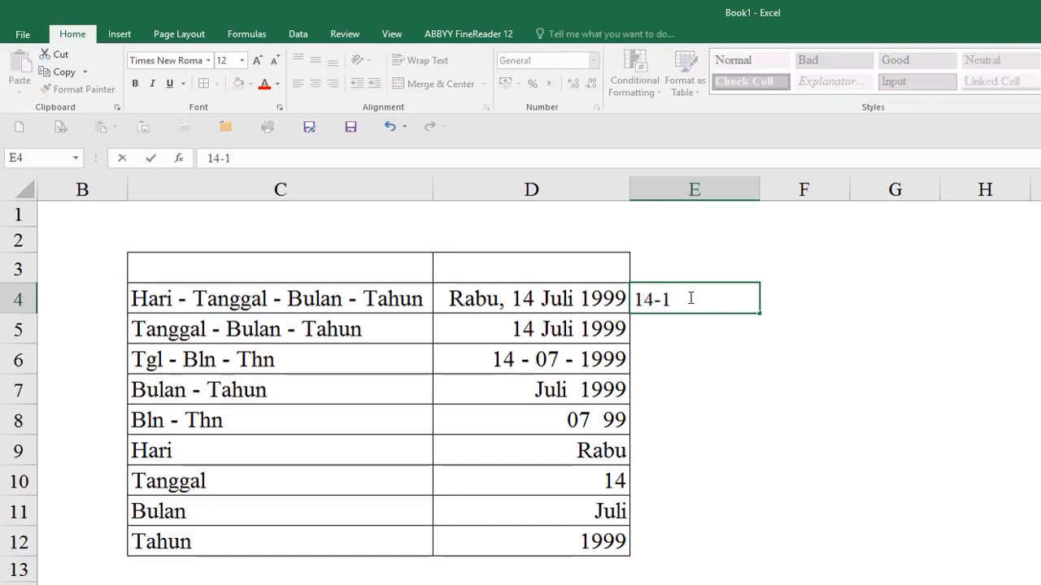
type("-20")
key("BackSpace")
key("BackSpace")
key("BackSpace")
key("Return")
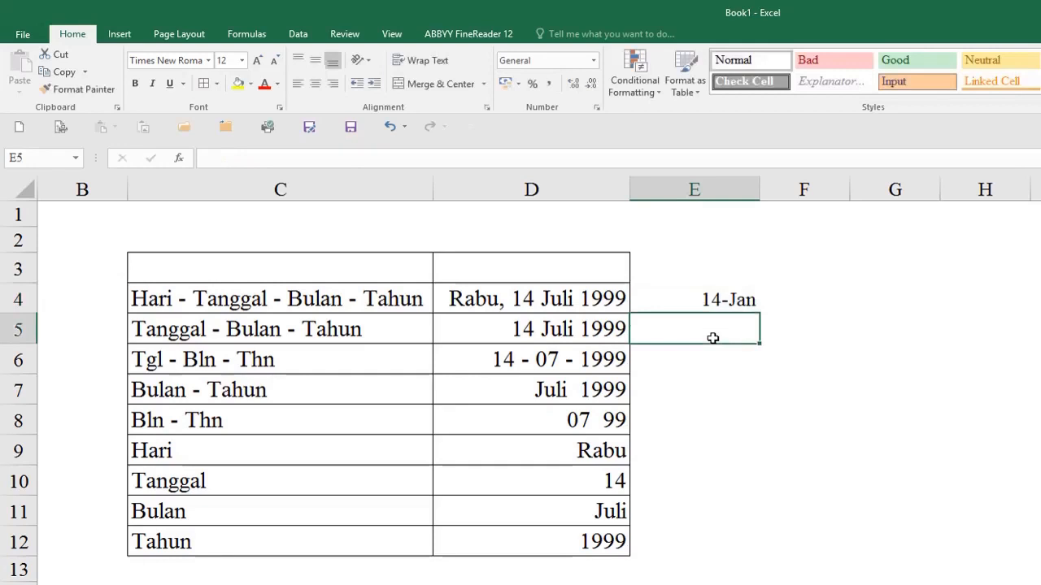
Apply the Indonesian date format "14 Maret 2012" to E4 and widen column E to fit the full date
left_click(665, 298)
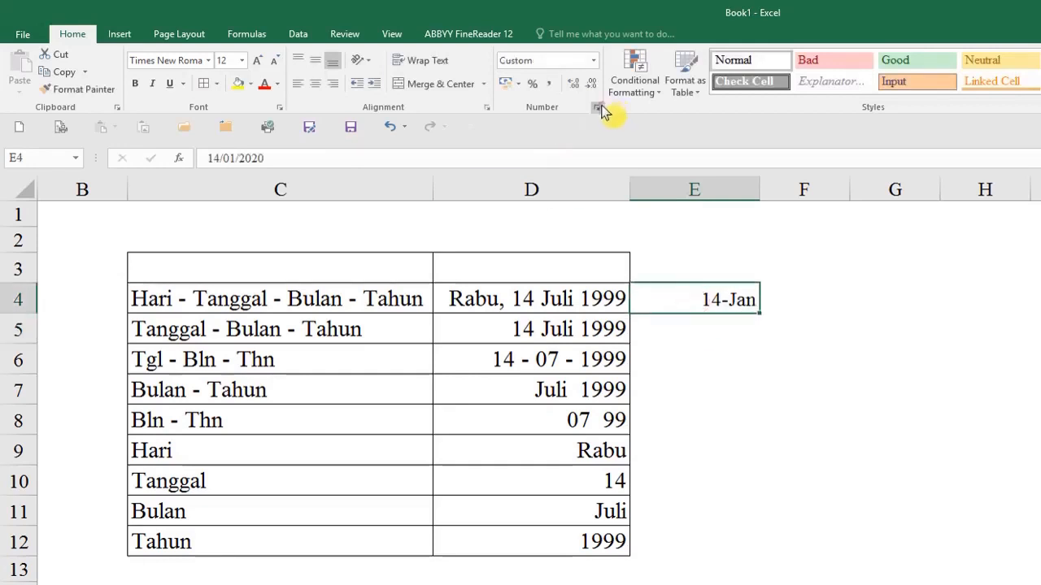
left_click(598, 108)
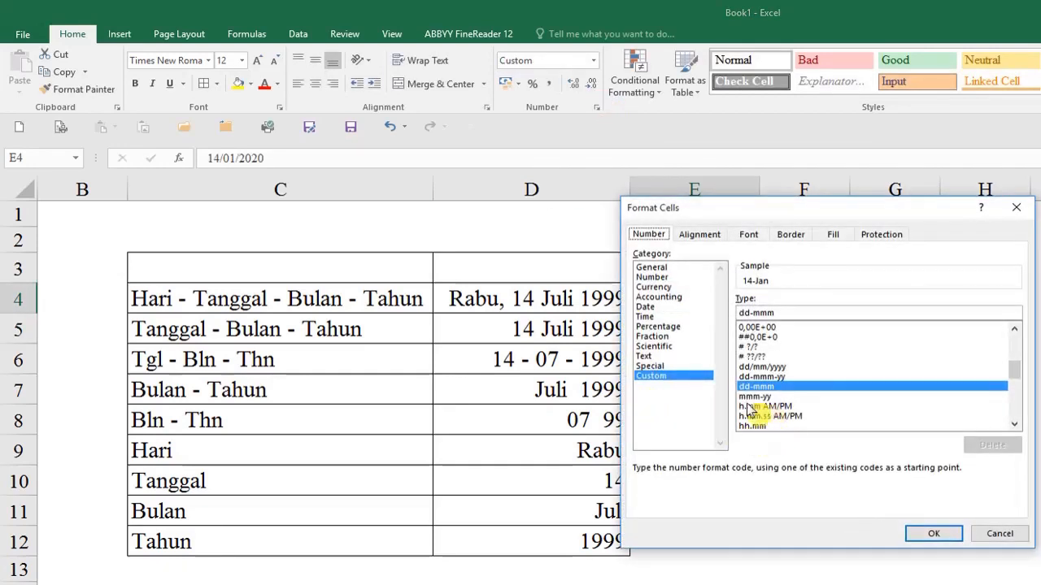
left_click(652, 307)
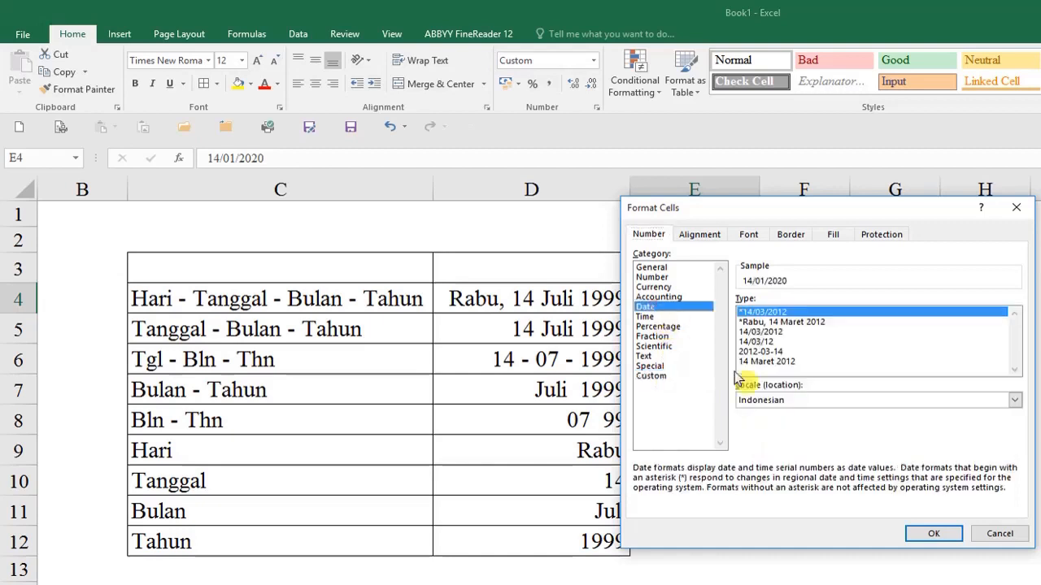
left_click(777, 361)
left_click(926, 533)
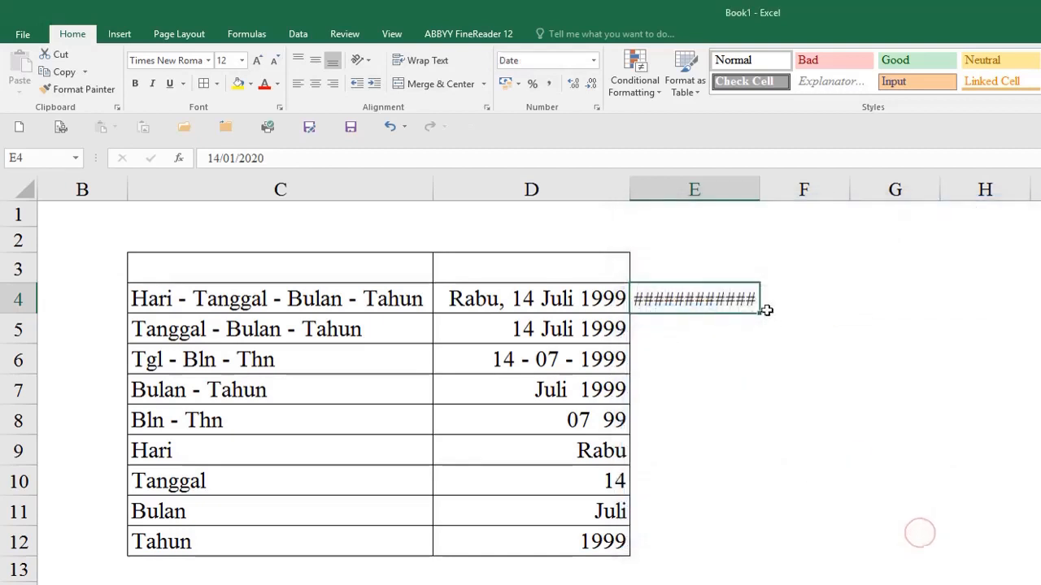
left_click_drag(759, 190, 838, 189)
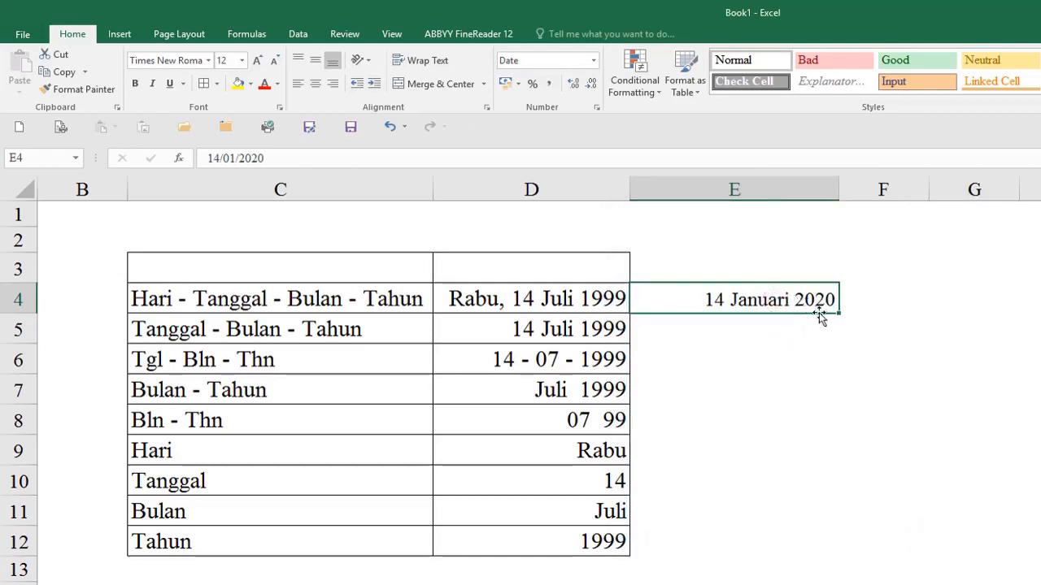
Fill the date in E4 down through E12 as a daily series
left_click(797, 327)
left_click(823, 311)
left_click_drag(838, 312, 824, 560)
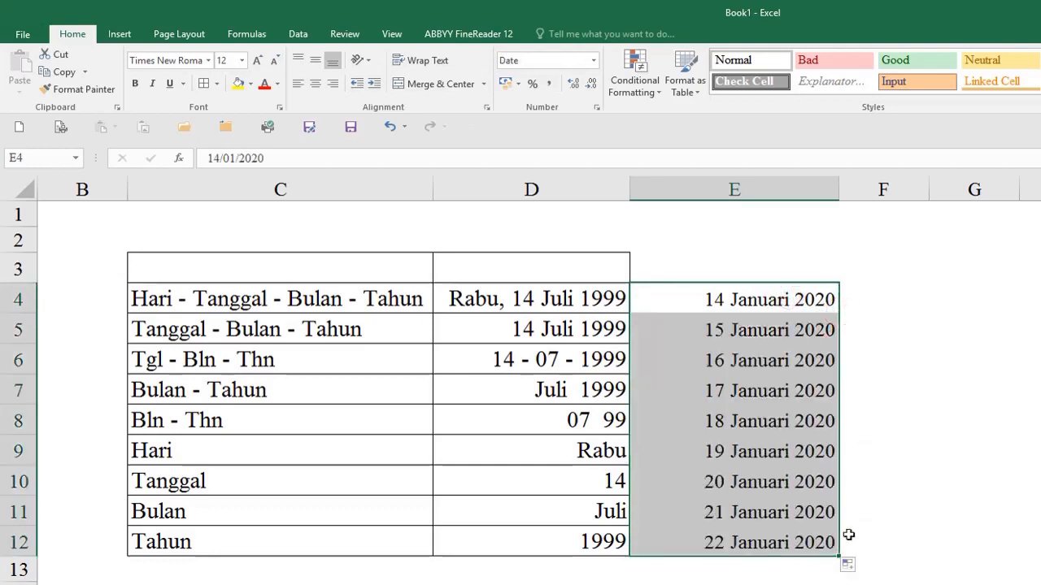
Clear the dates in E4:E12 and enter the short date 20-1 in E4
key("Delete")
left_click(771, 309)
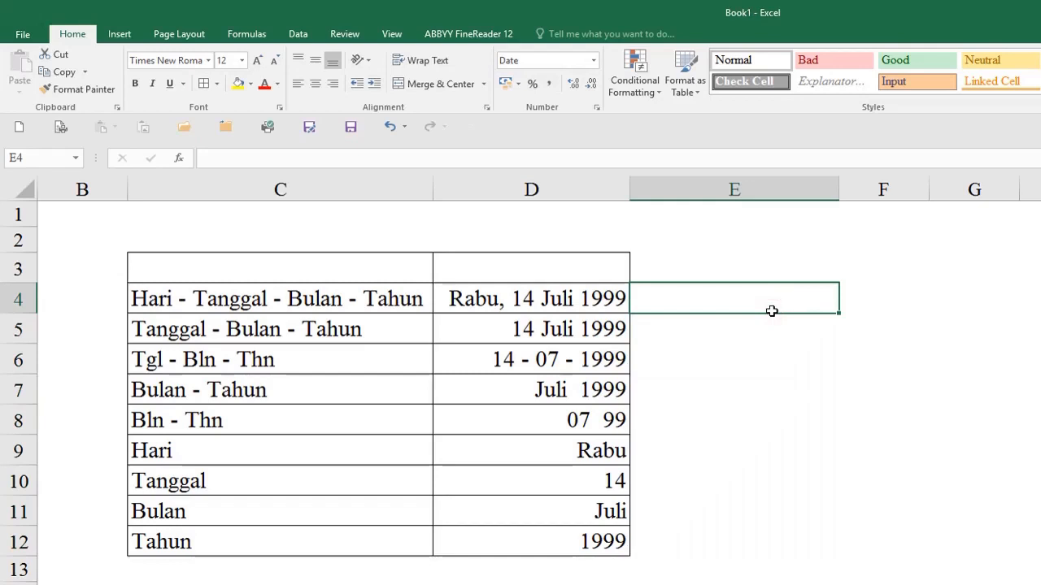
type("20-1")
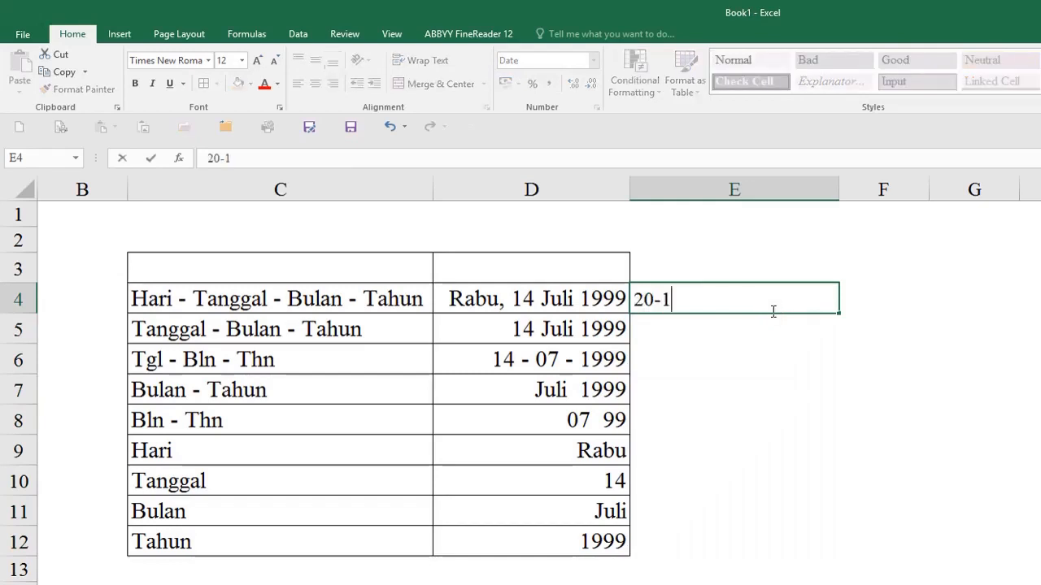
key("Return")
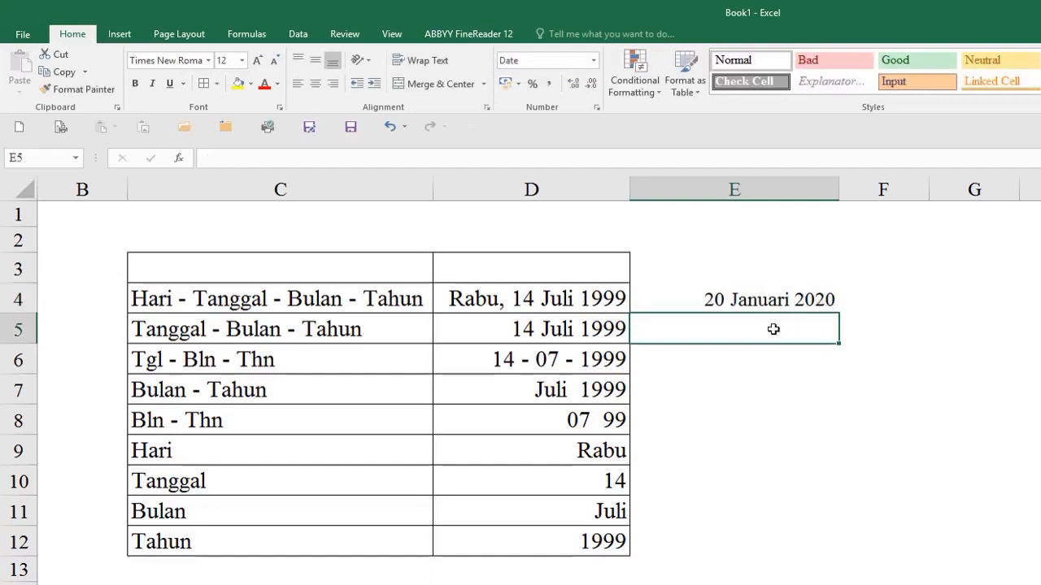
Enter the full date 15-5-2019 in E5
type("15-5-2")
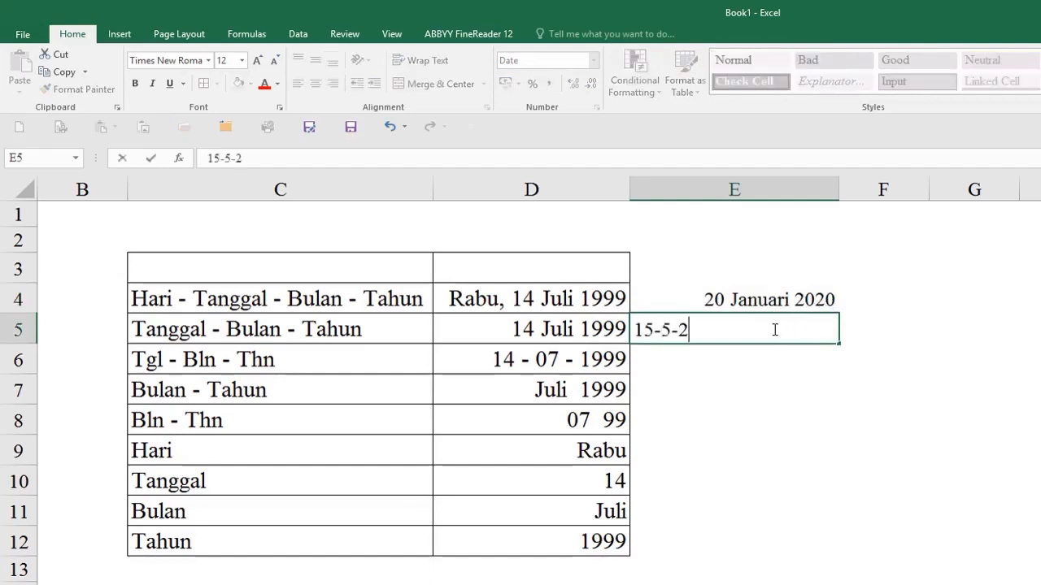
key("BackSpace")
type("2019")
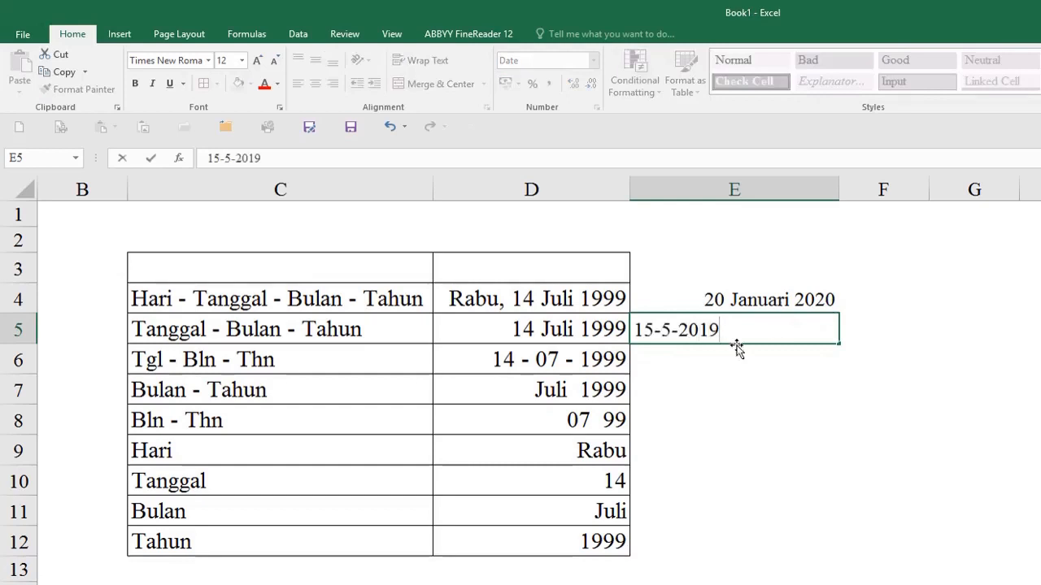
key("Return")
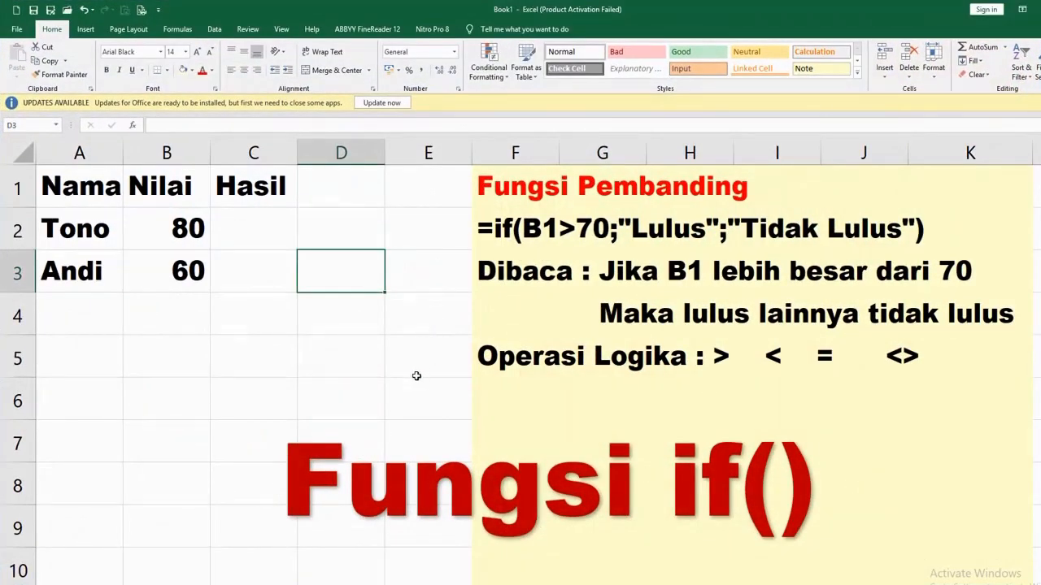
left_click(459, 375)
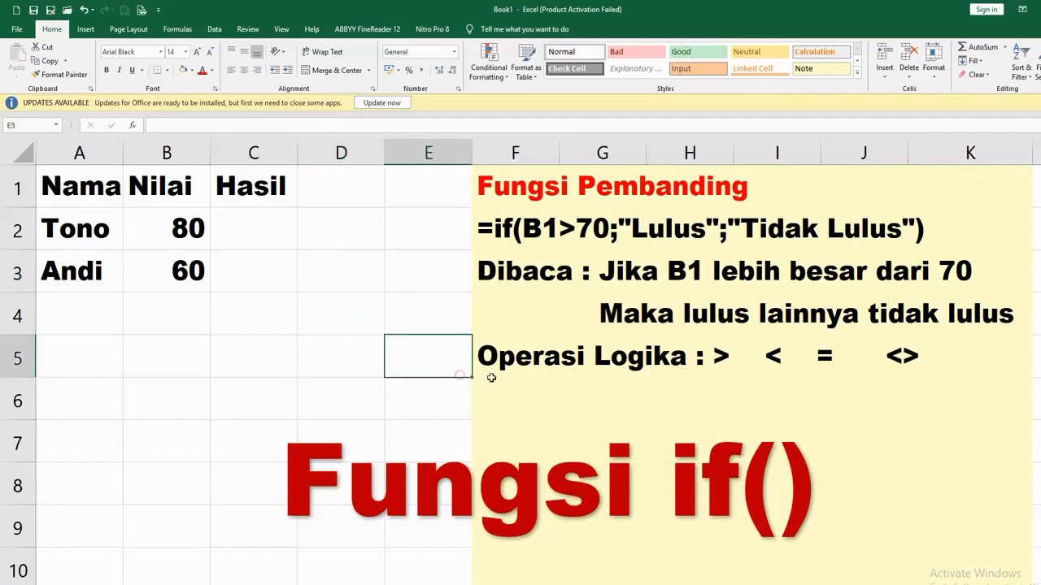
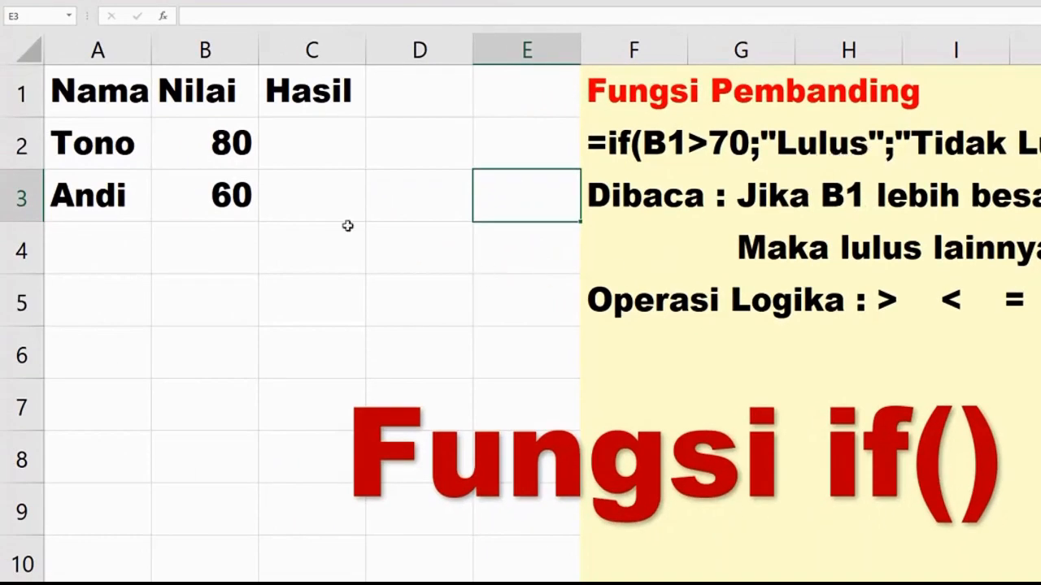
left_click(232, 157)
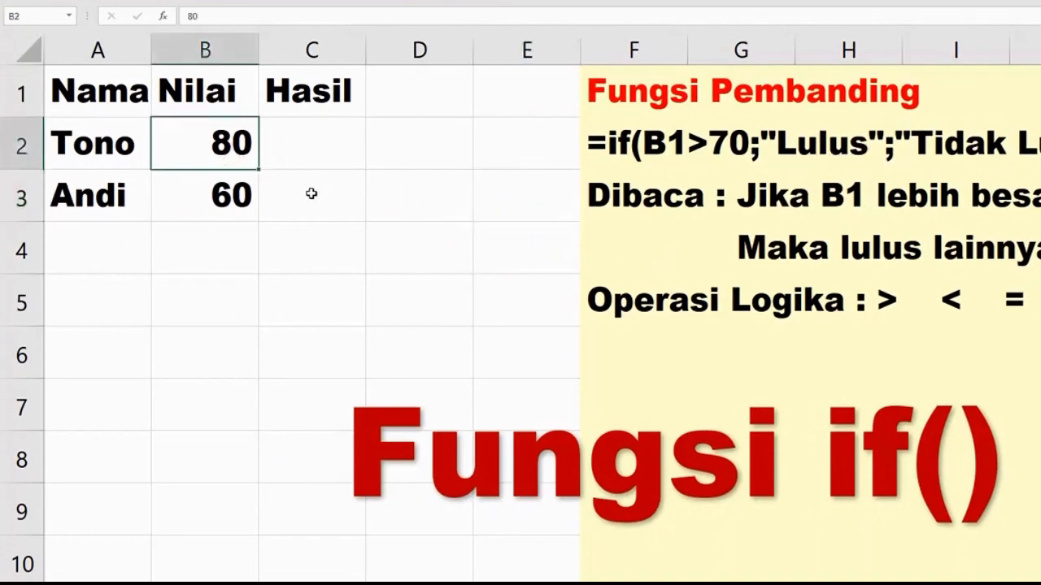
Begin an IF formula in the Hasil cell C2 with the logical test B2>70
left_click(312, 144)
type("=")
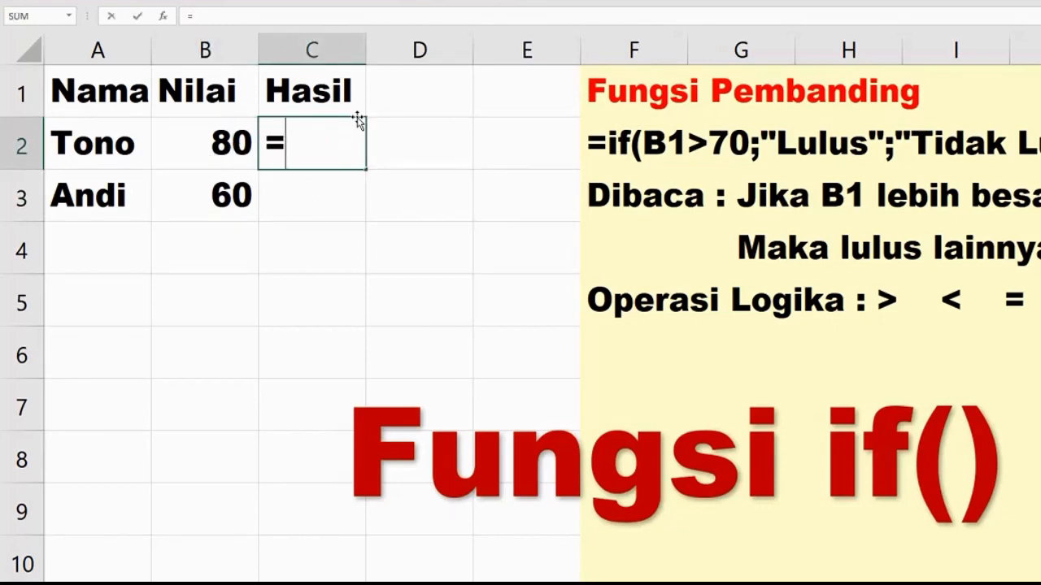
type("if(")
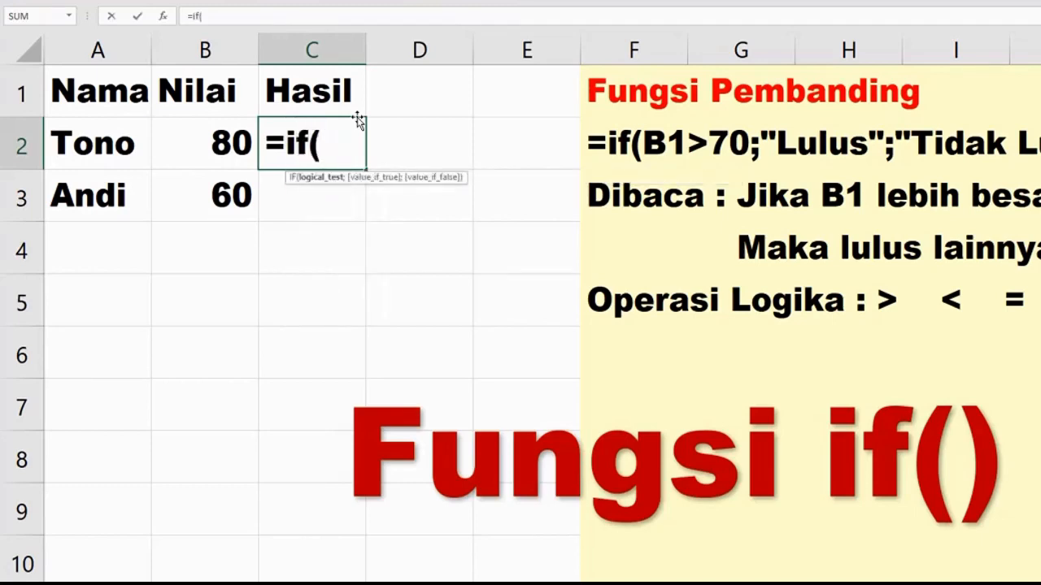
key("Left")
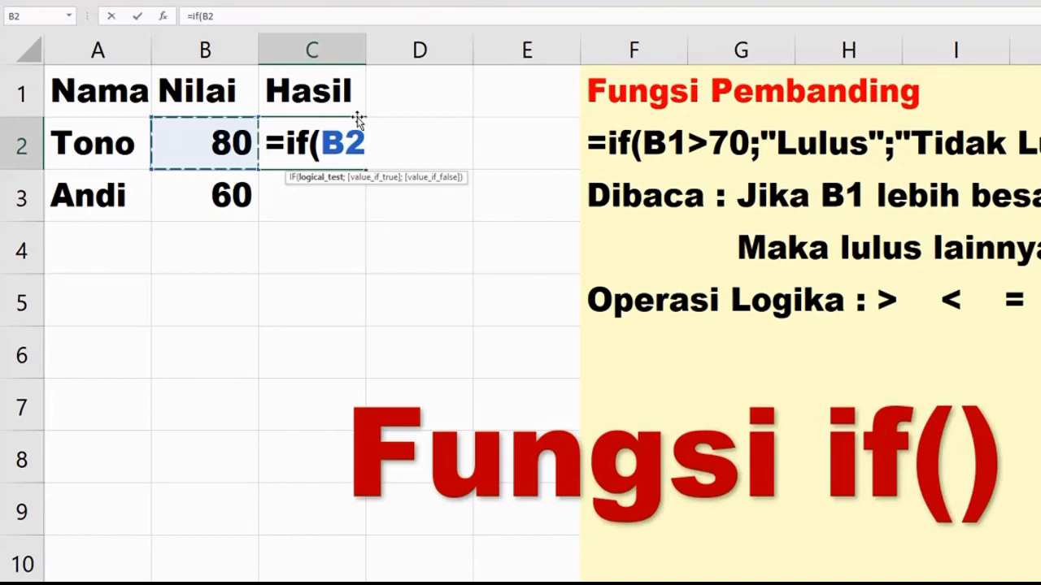
type(">")
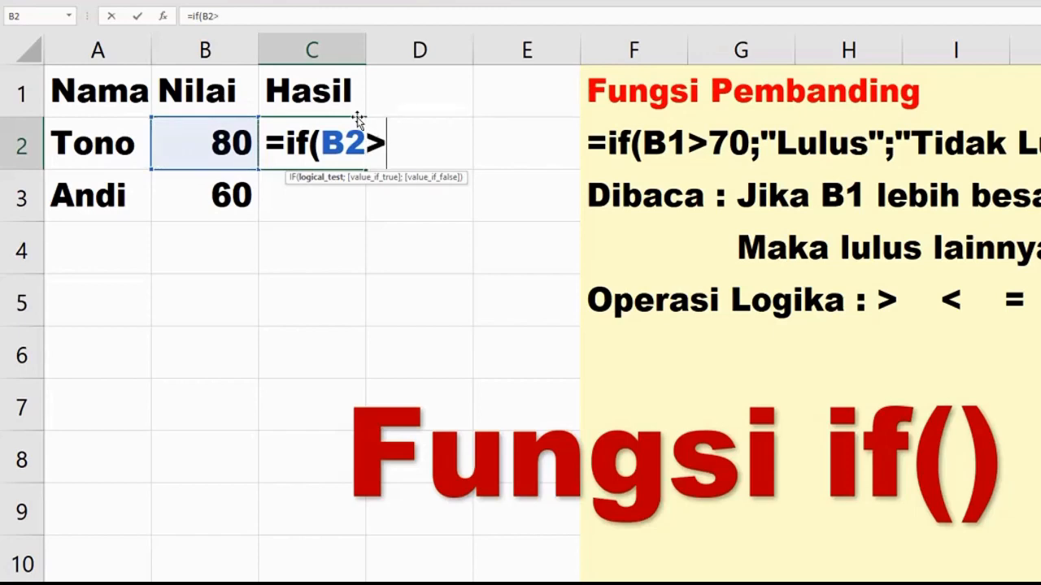
type("70")
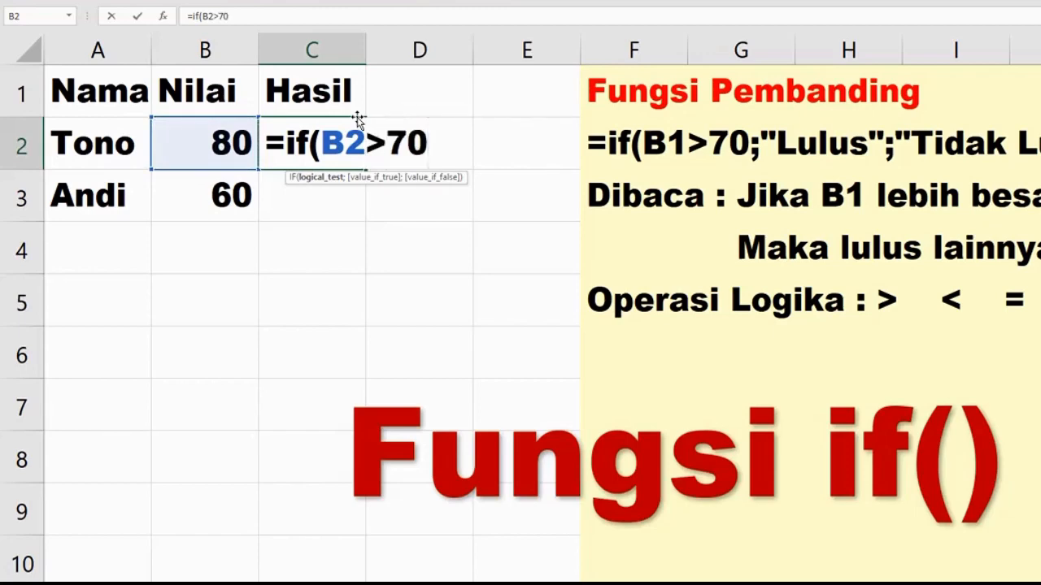
type(";")
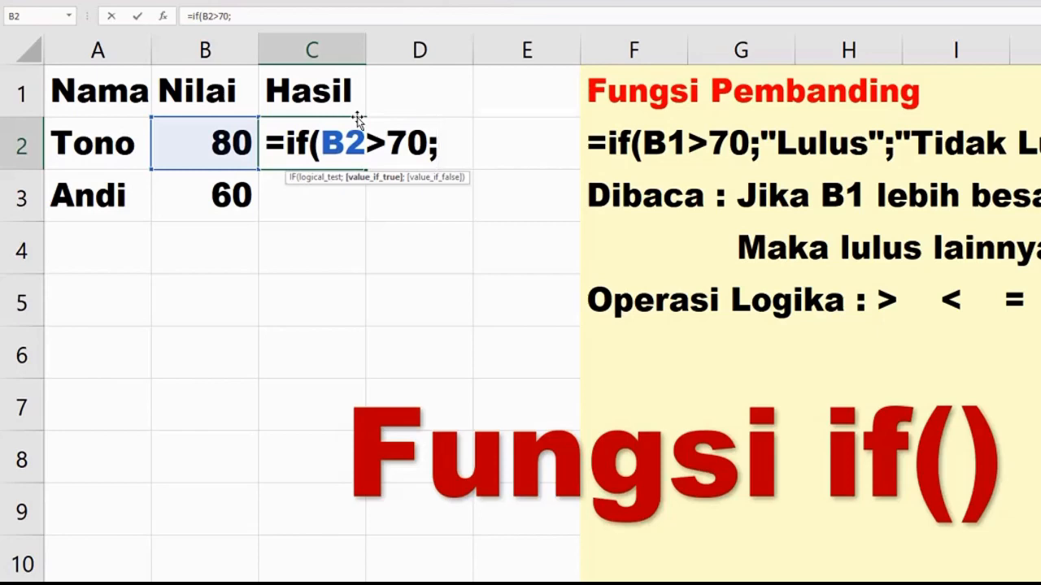
Give the IF formula in C2 the value-if-true text "Lulus", removing the mistakenly entered word "Tidak"
type("\"Tidak")
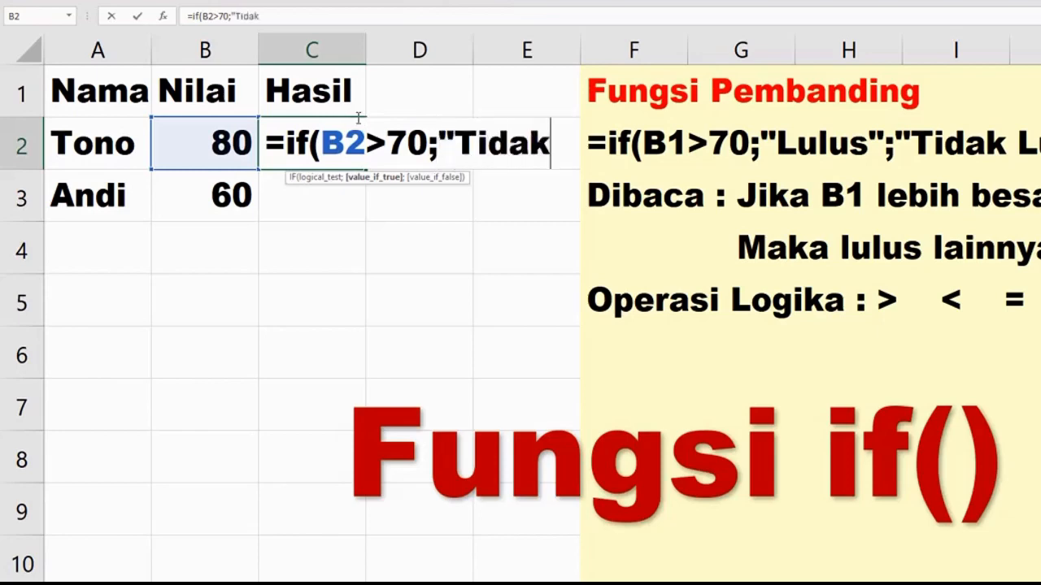
type(" Lulus\";")
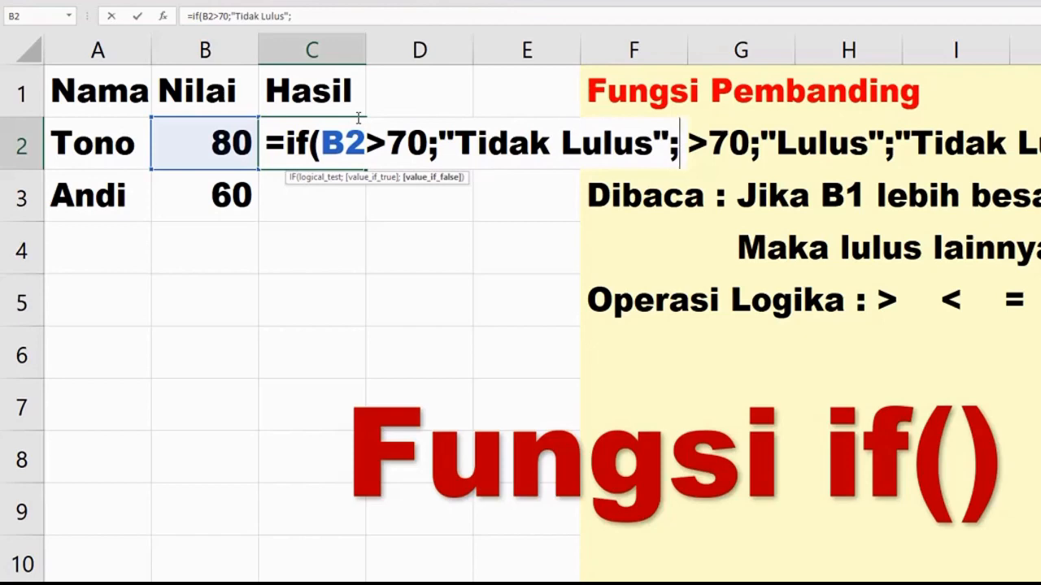
key("Left")
key("Left")
key("Left")
key("Left")
key("Left")
key("Left")
key("Left")
key("ctrl+shift+Left")
key("BackSpace")
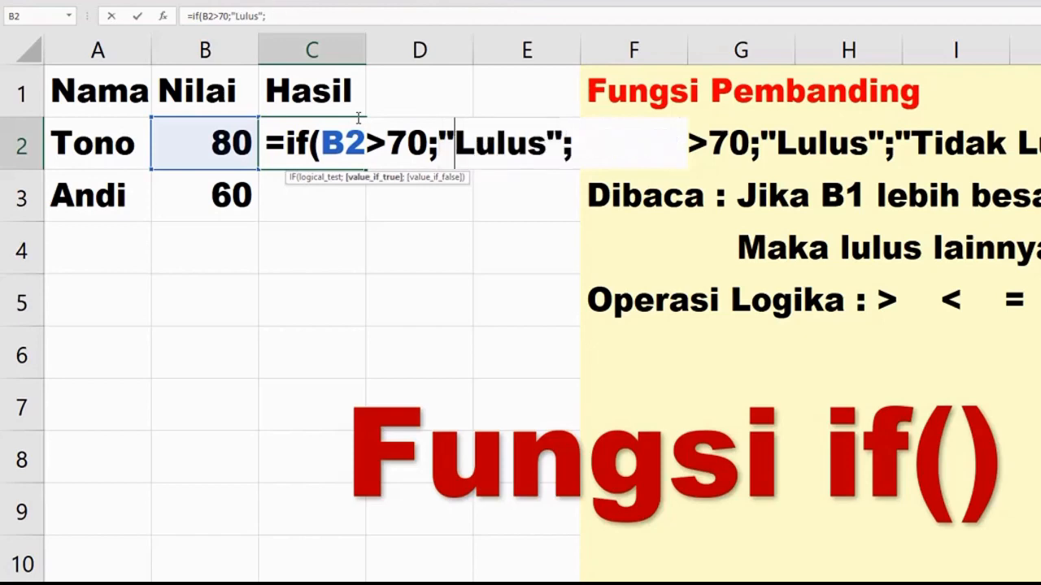
Complete the IF formula in C2 with "Tidak Lulus" as the value if false and check the result
key("End")
type("\"T")
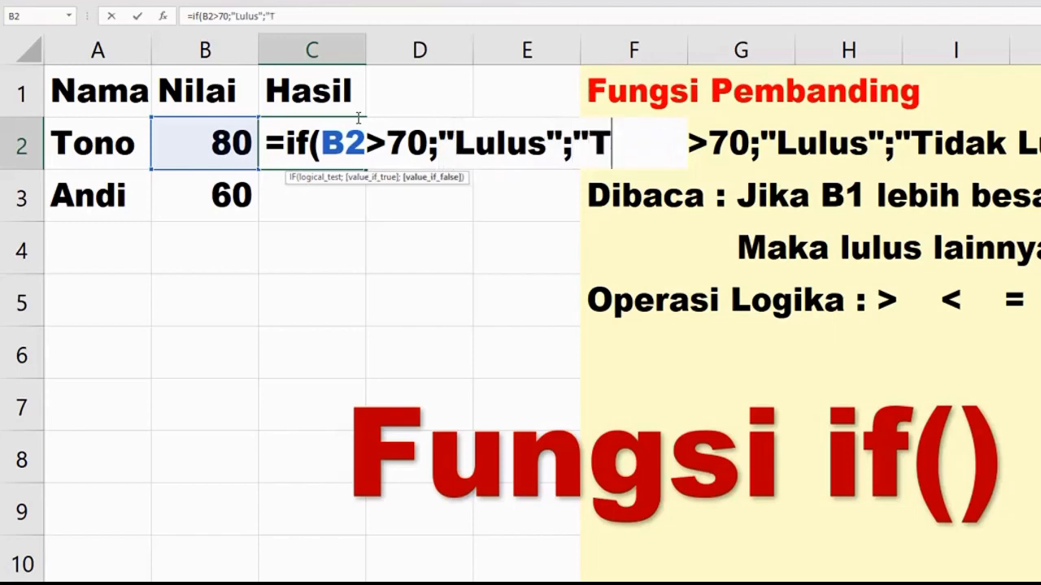
type("idak Lulu")
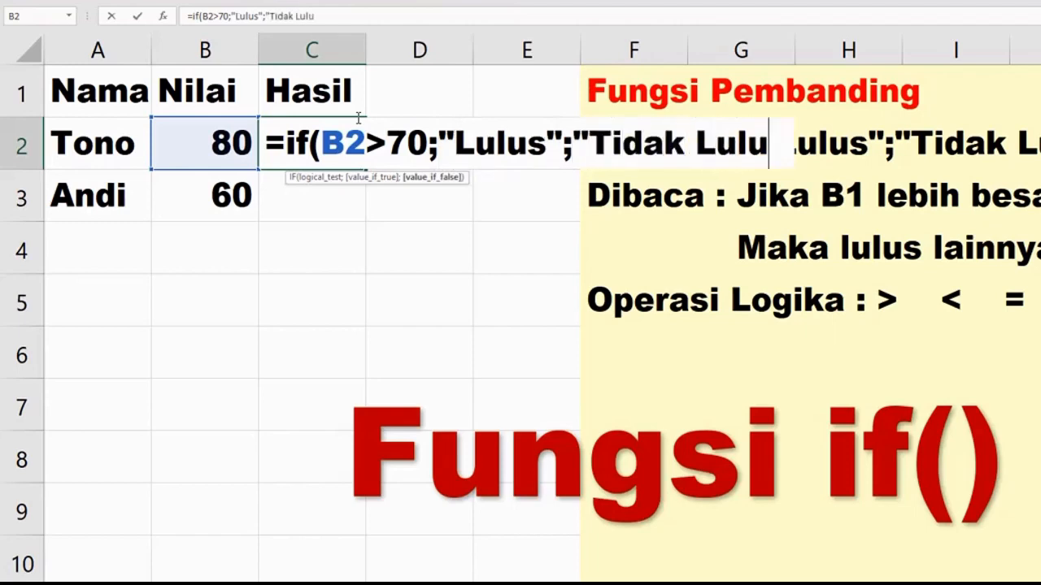
type("s\")")
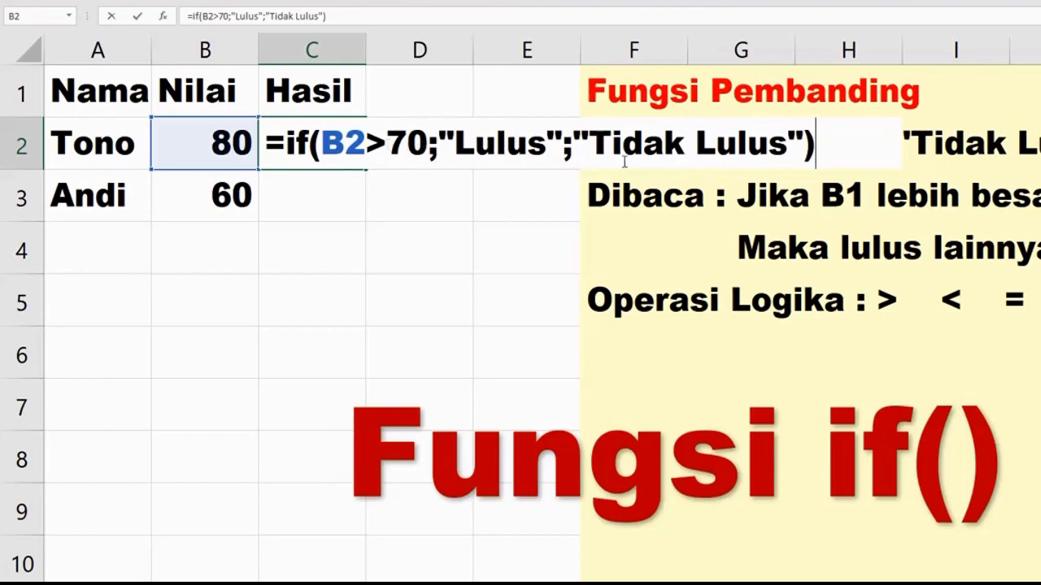
key("Return")
left_click(316, 153)
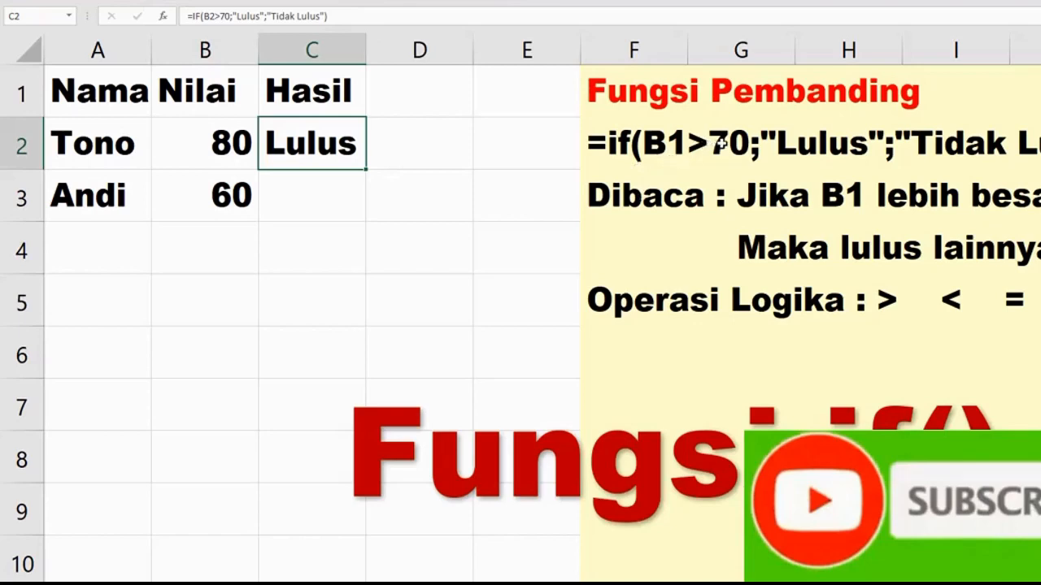
Change the Nilai score in B2 to 65 to test the IF formula
left_click(236, 145)
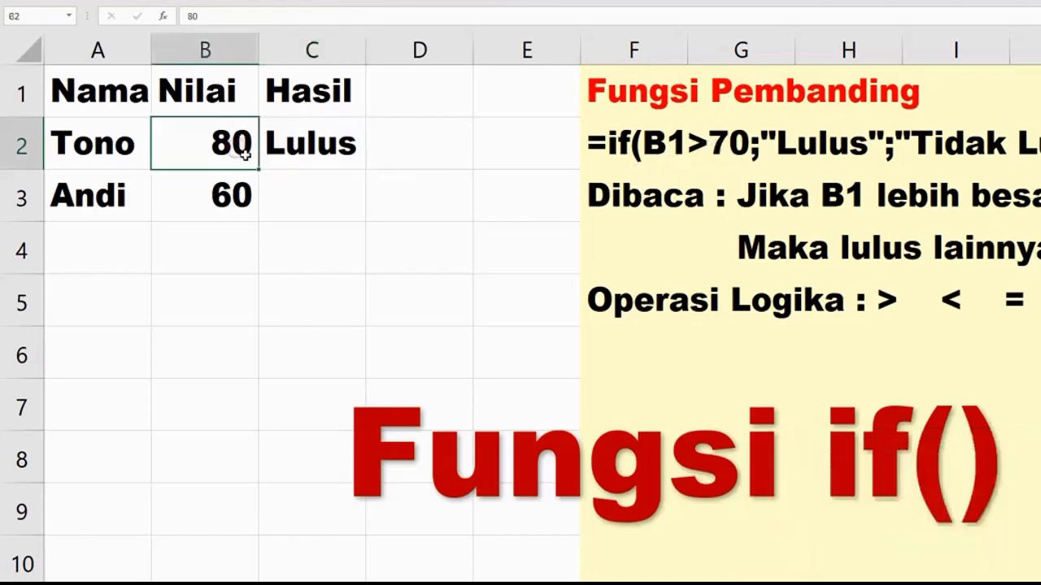
left_click(209, 33)
left_click(16, 143)
left_click(224, 148)
type("65")
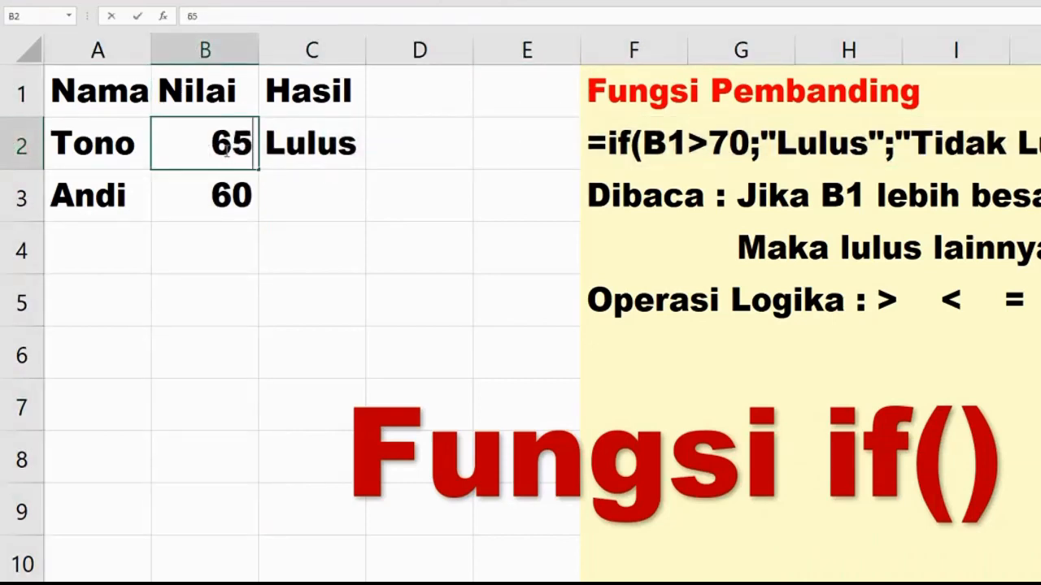
key("Return")
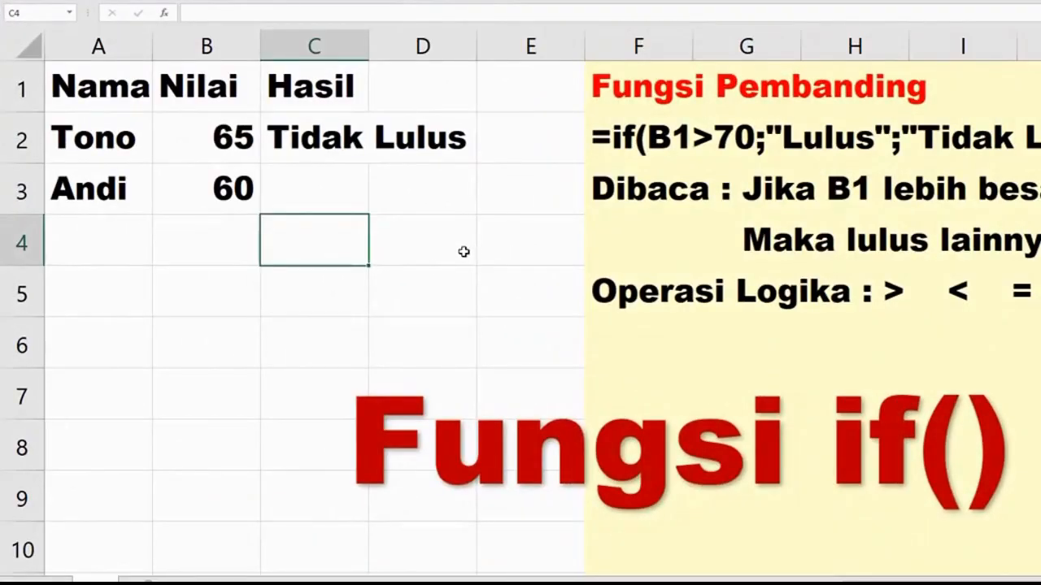
Copy the IF formula from C2 into the Hasil cells C3:C10
left_click(309, 140)
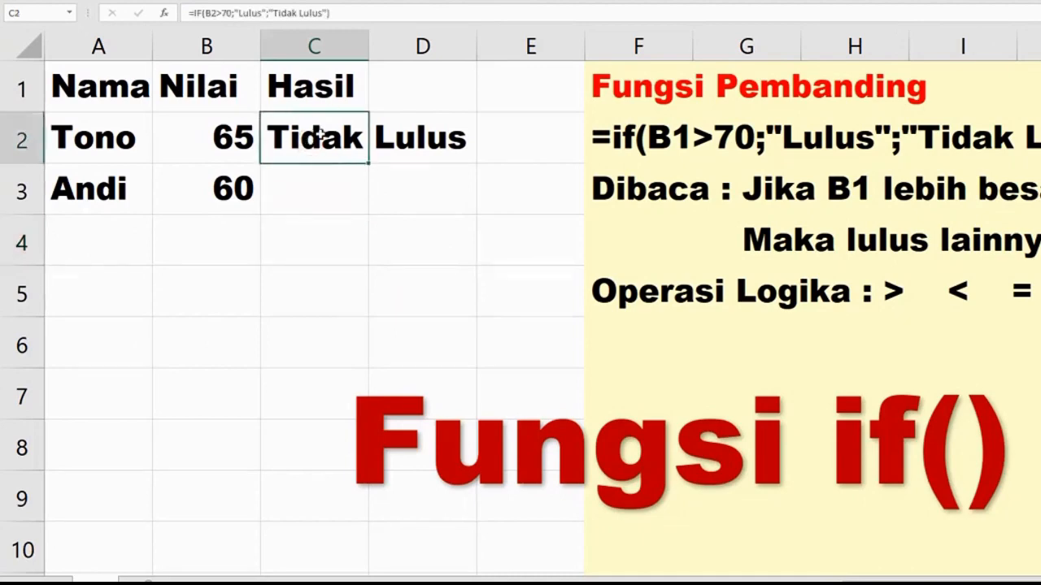
key("ctrl+c")
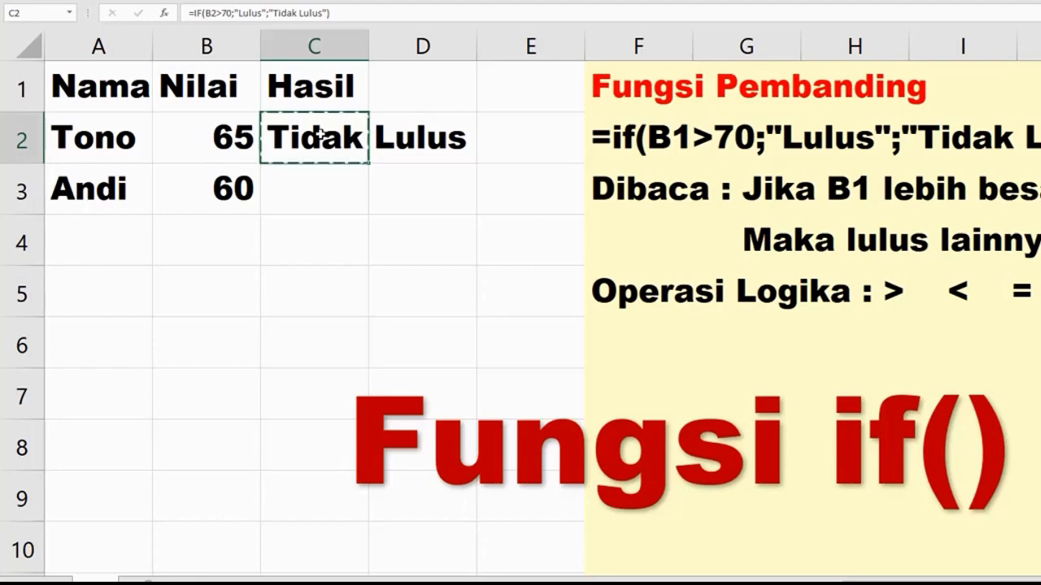
left_click_drag(328, 173, 336, 541)
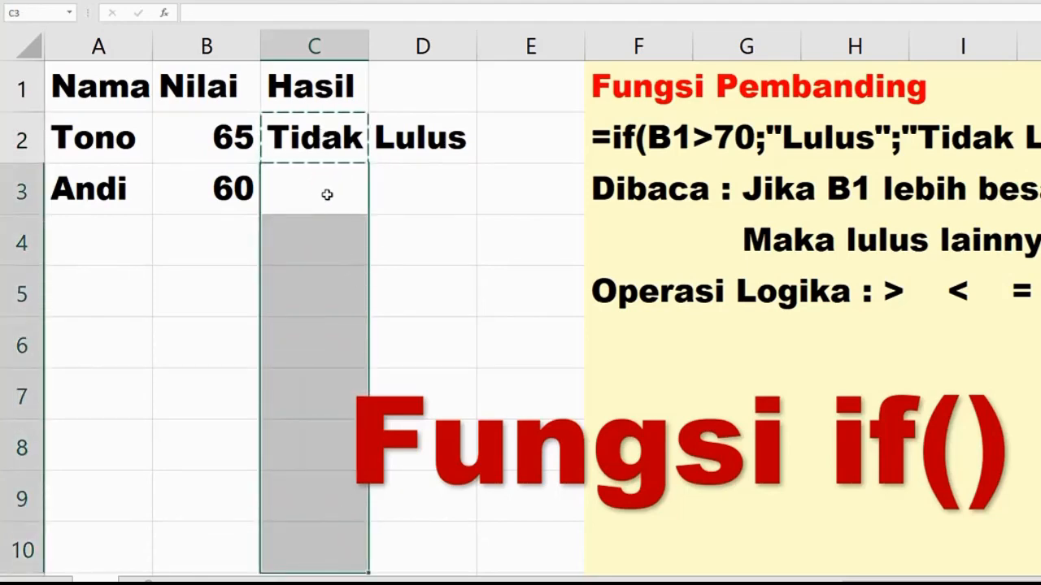
key("ctrl+v")
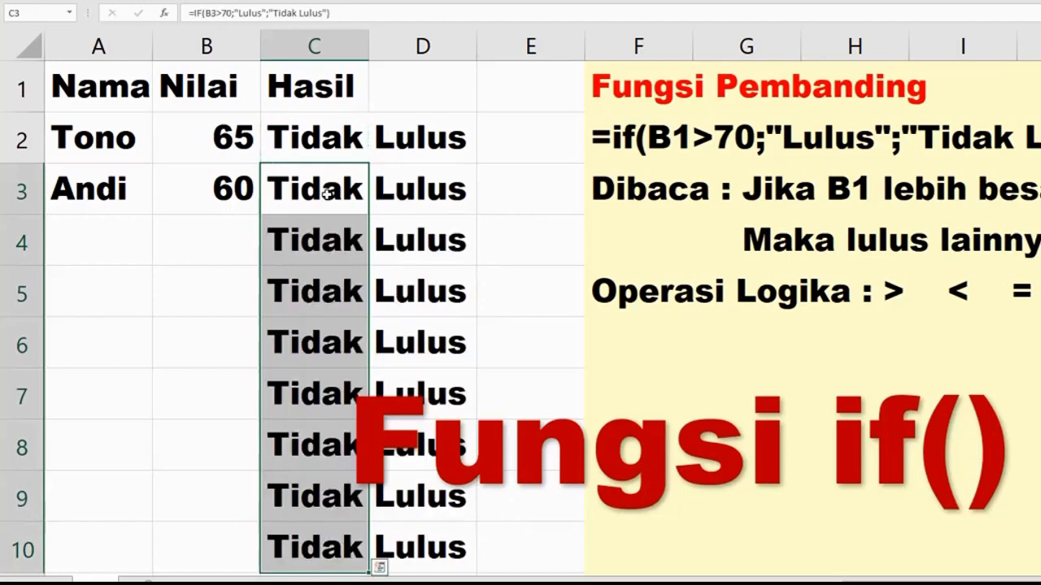
Set the Nilai score in B3 to 50 and enter 90 in B4
left_click(305, 230)
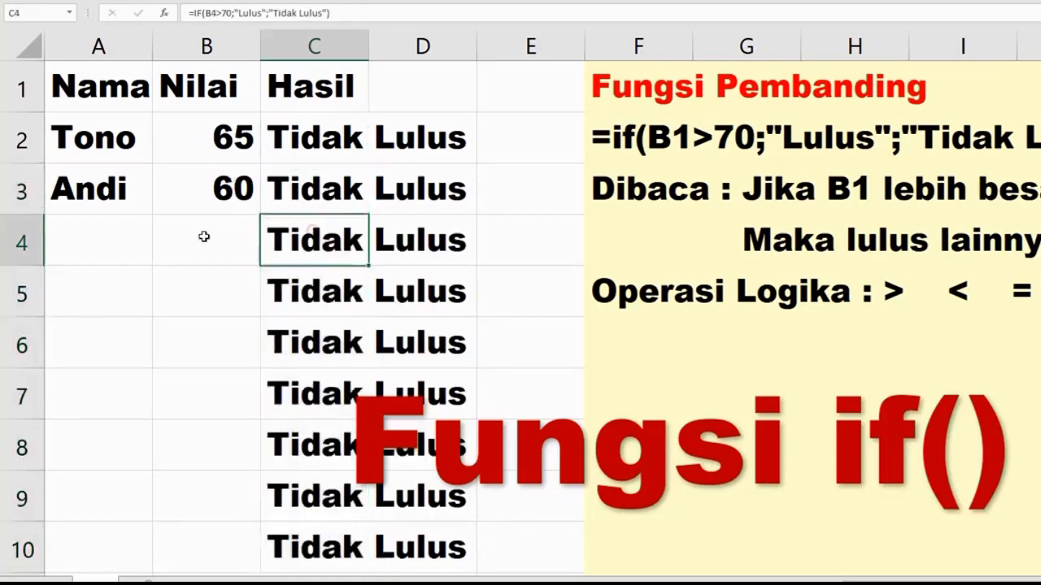
left_click(236, 204)
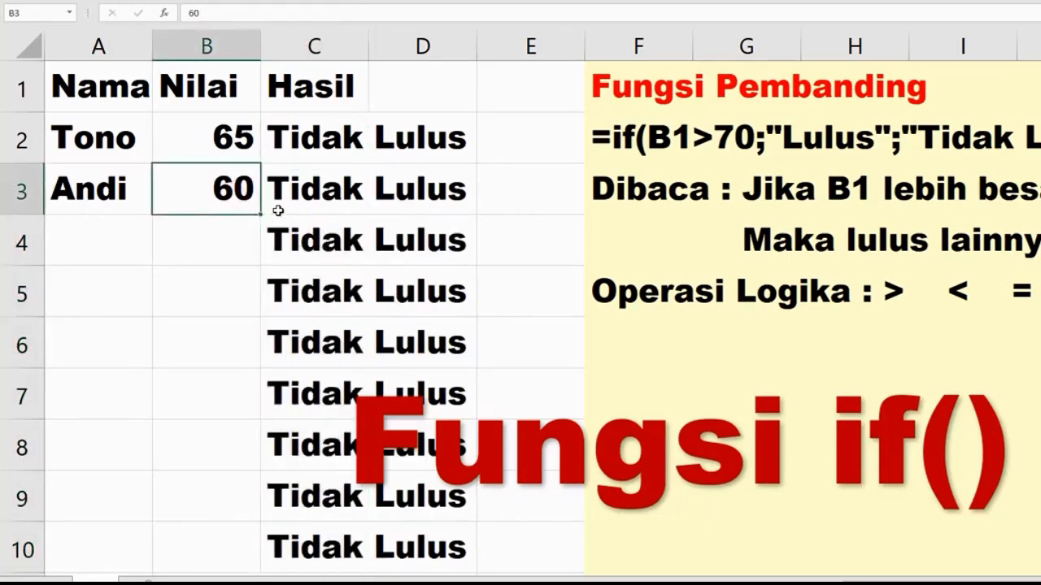
type("50")
key("Return")
type("90")
key("Return")
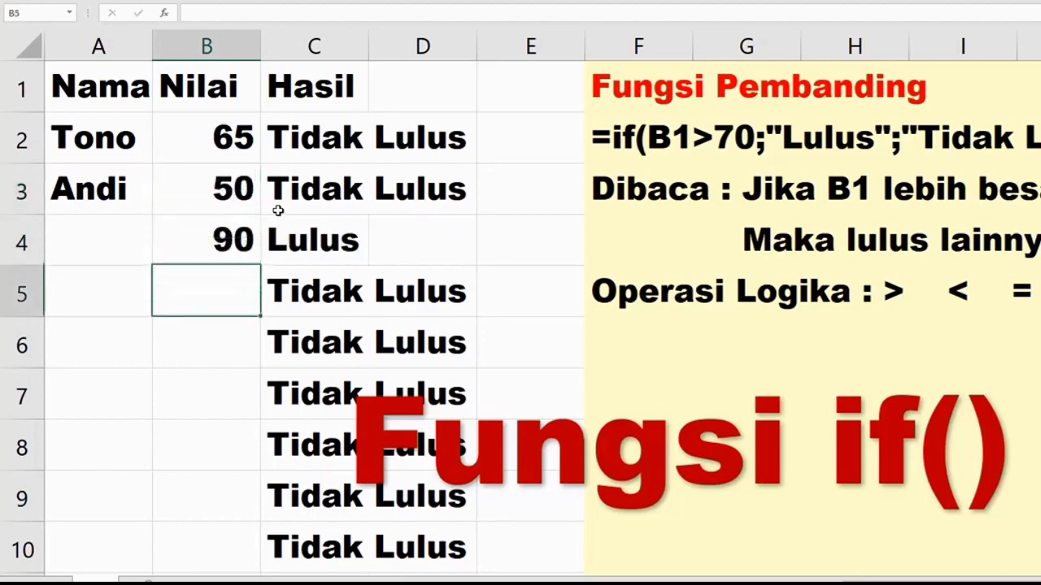
Enter the Nilai scores 90 in B5 and 85 in B6, correcting the mistyped 980 in B5
type("980")
key("Return")
type("85")
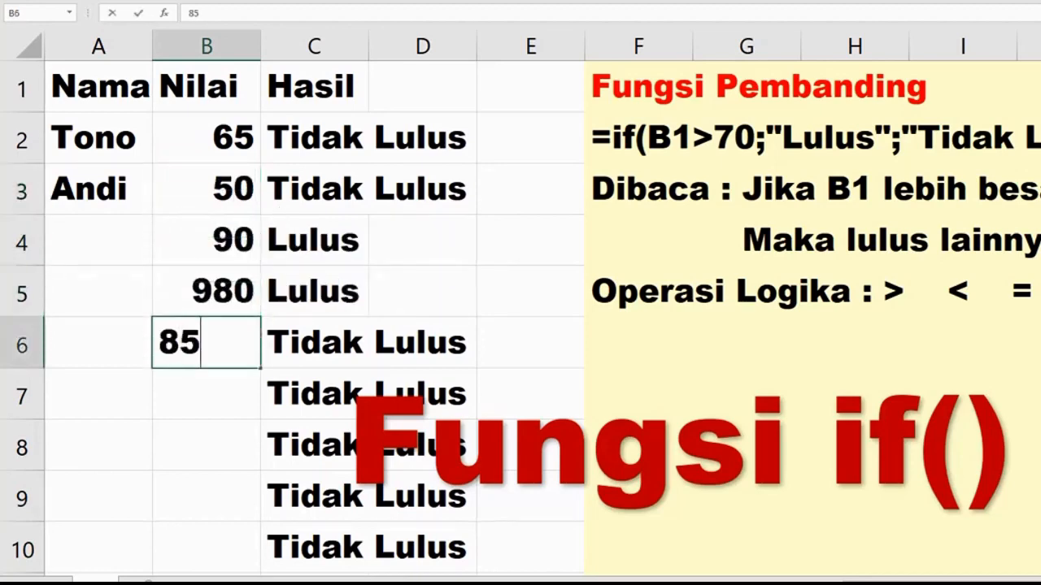
key("Return")
key("Up")
key("Up")
type("90")
key("Down")
key("Down")
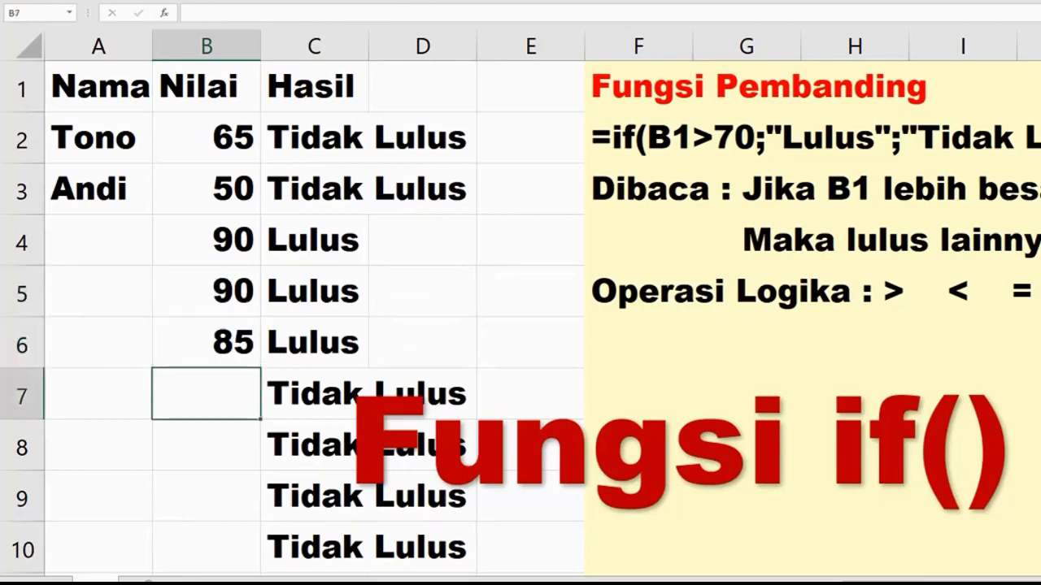
Fill the remaining Nilai cells B7:B10 with the scores 70, 80, 60 and 80
type("70")
key("Return")
type("80")
key("Return")
type("60")
key("Return")
type("60")
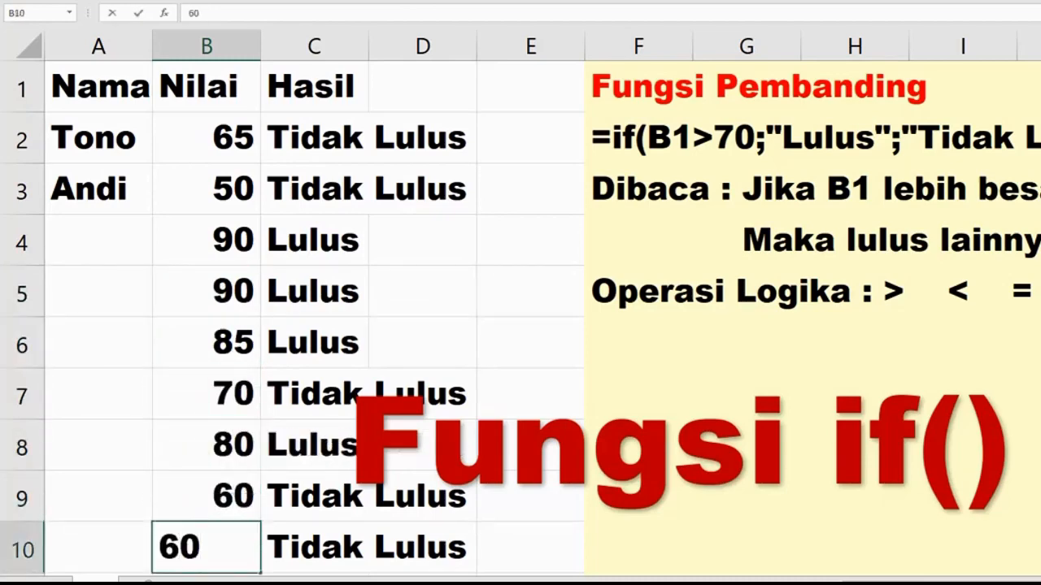
key("BackSpace")
key("BackSpace")
type("80")
key("Up")
key("Up")
key("Up")
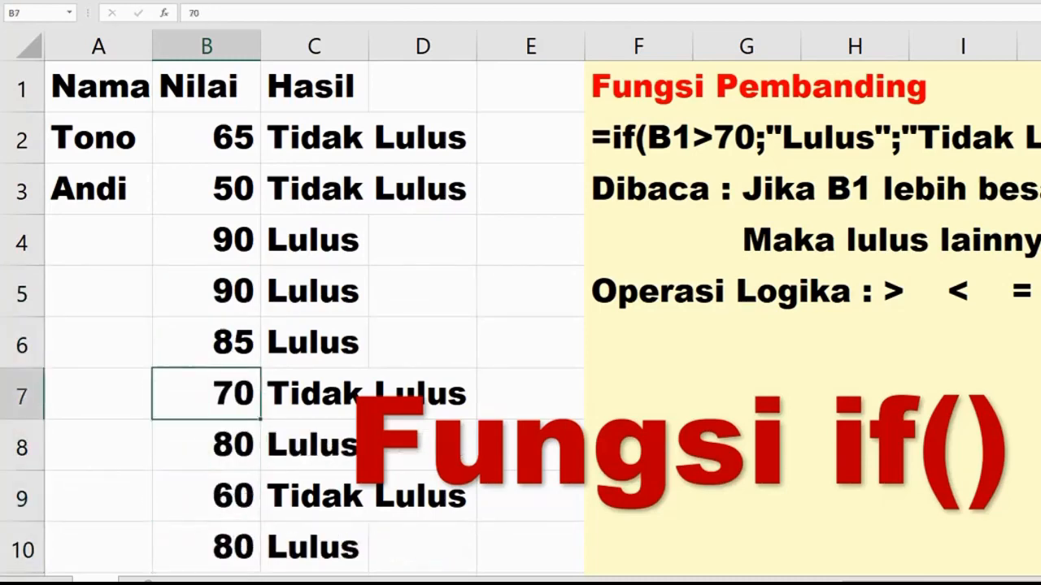
Delete the large red "Fungsi if()" text object covering the sheet
left_click(756, 374)
left_click(792, 337)
key("Delete")
left_click(624, 410)
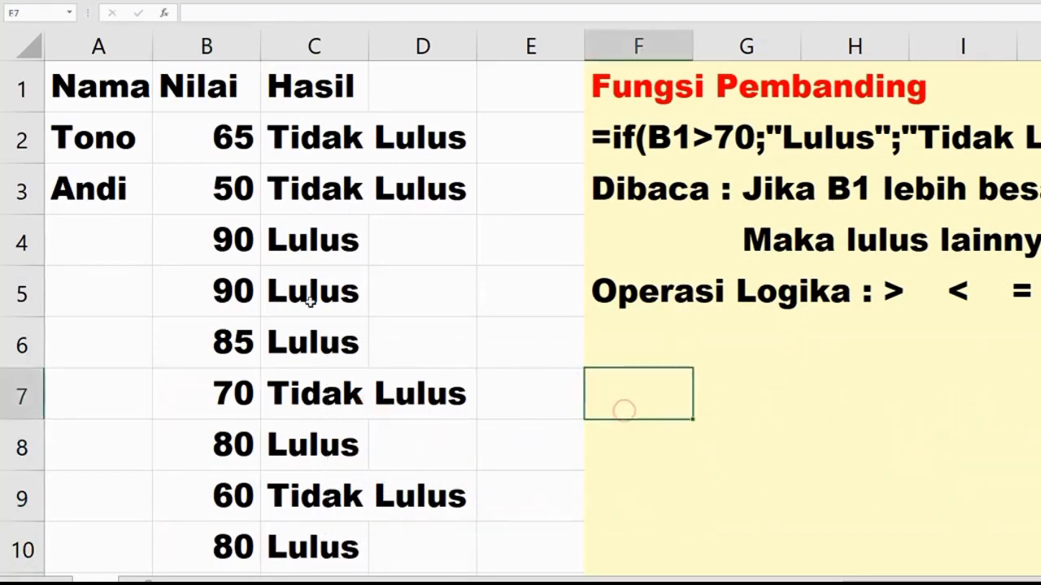
Change the logical test of the IF formula in C2 to B2>=70 so a score of 70 also counts
left_click(318, 140)
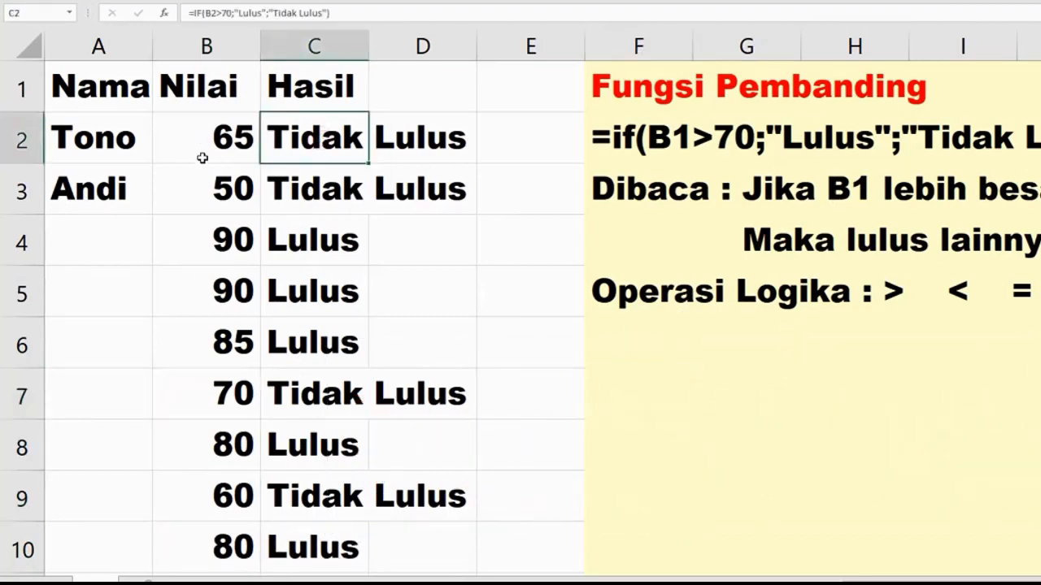
left_click(232, 351)
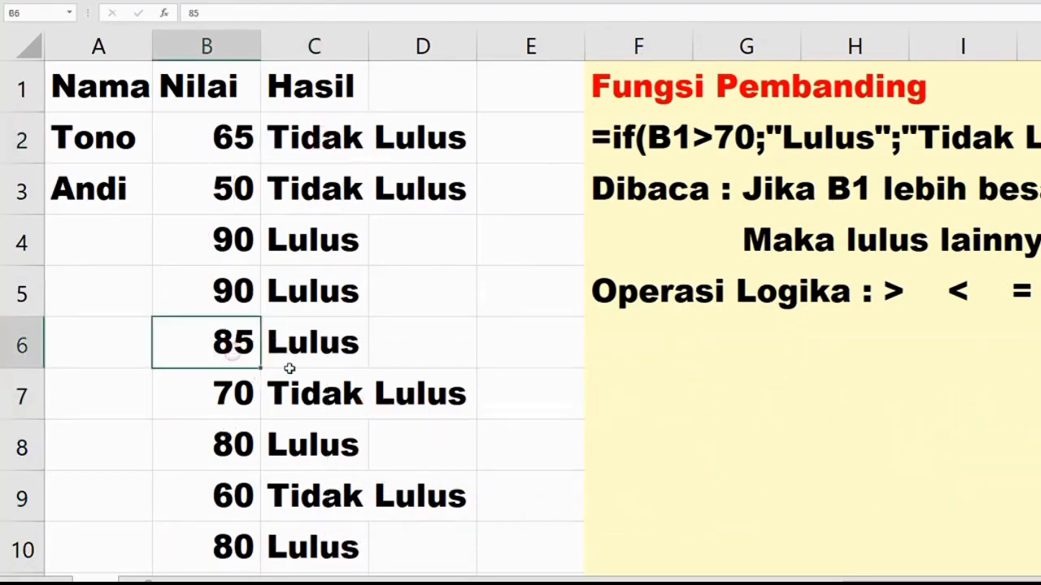
left_click(209, 390)
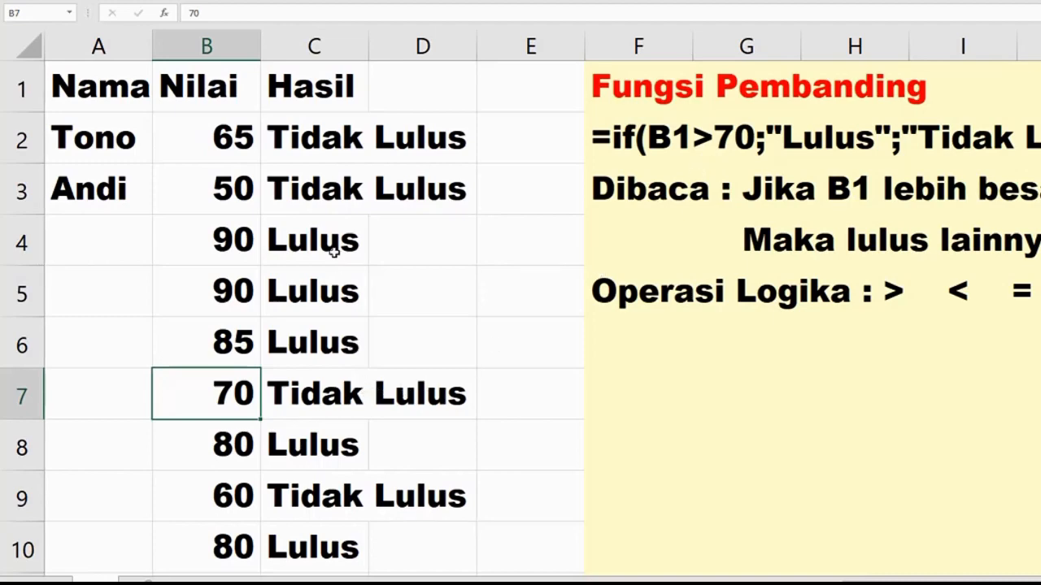
left_click(293, 148)
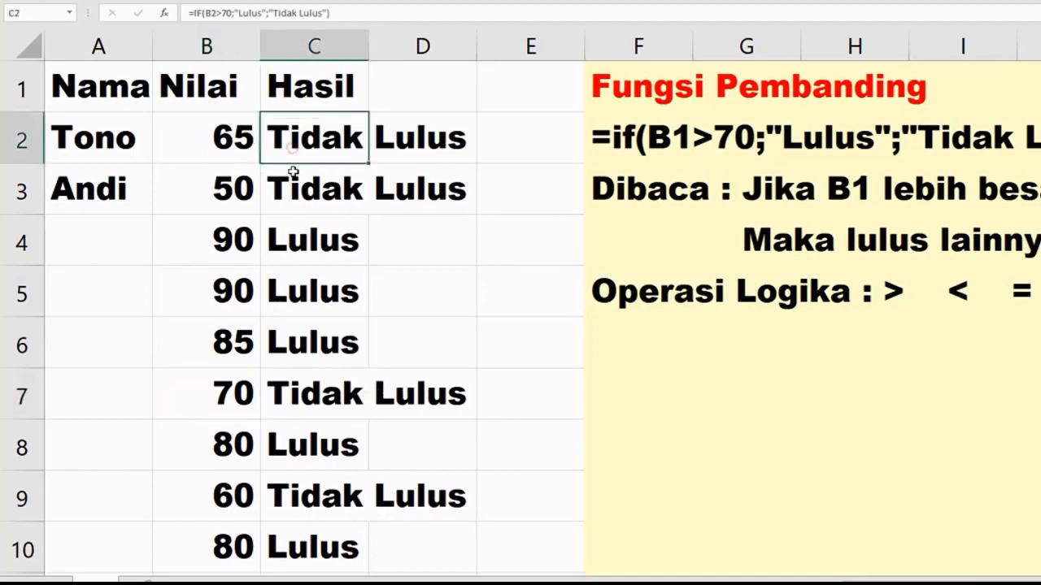
left_click(221, 12)
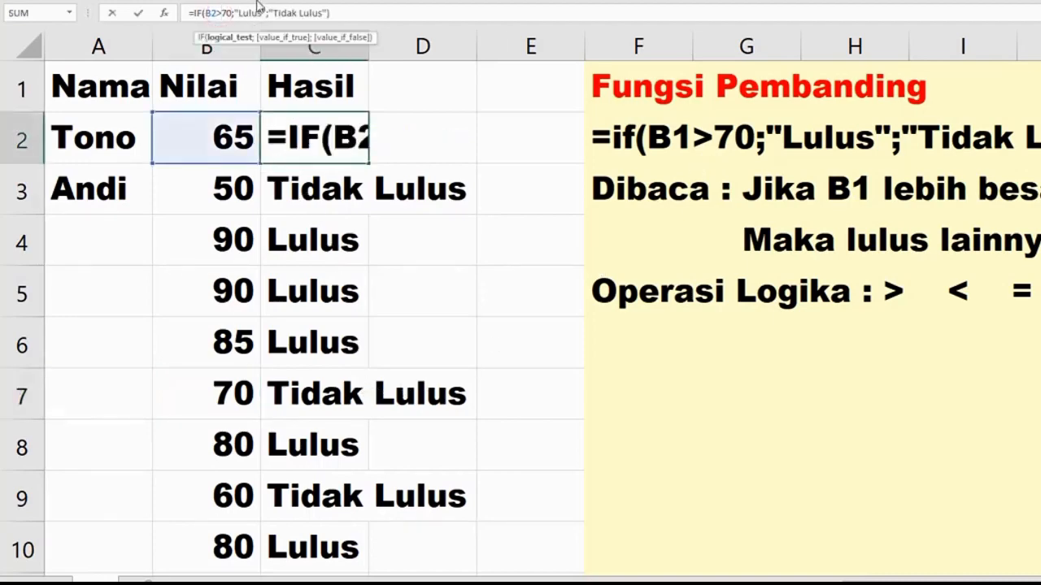
type("=")
key("Return")
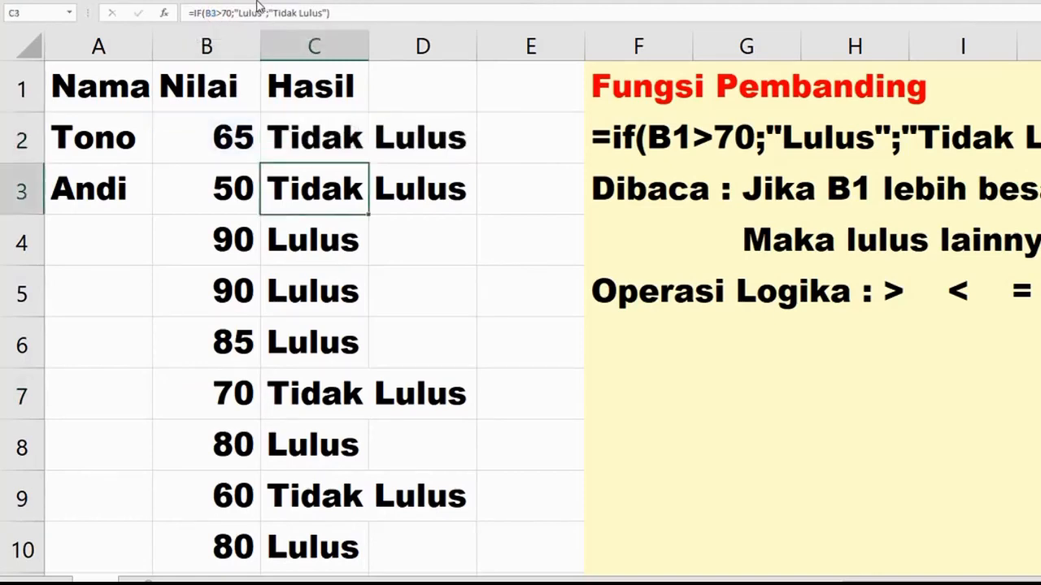
Copy the revised IF formula from C2 down to C10 and check the result for the score of 70
left_click(314, 124)
left_click_drag(369, 164, 352, 550)
left_click(228, 396)
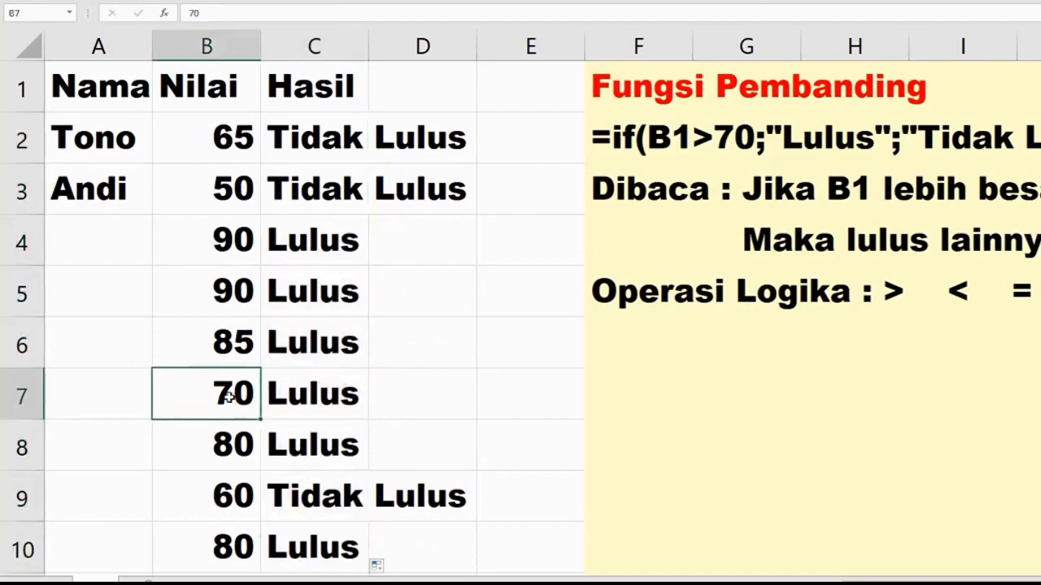
left_click(228, 396)
left_click(269, 396)
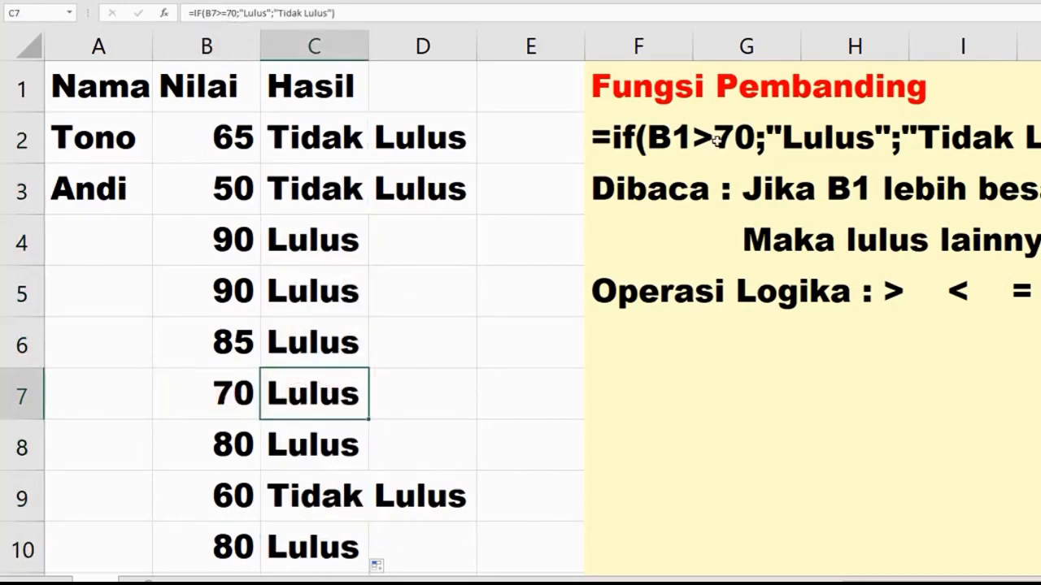
Change the condition in the sample formula text in F2 to B2>=70
left_click(609, 137)
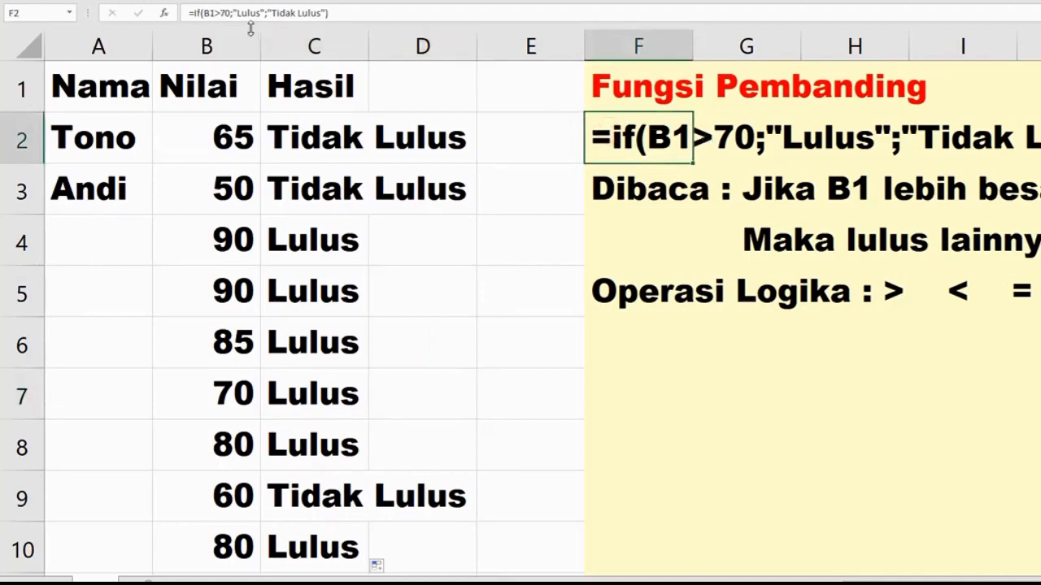
left_click(211, 12)
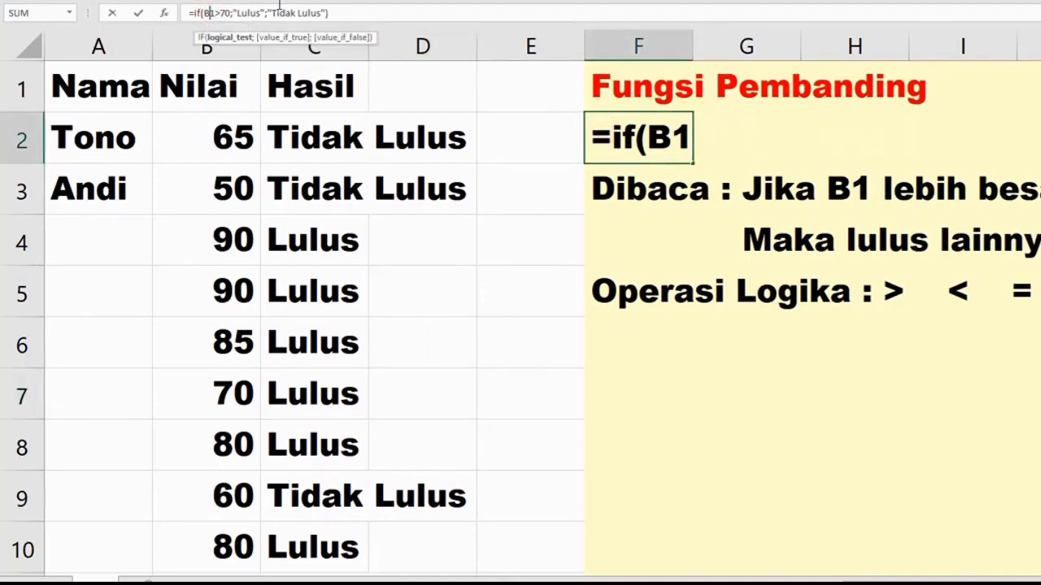
key("BackSpace")
type("2>")
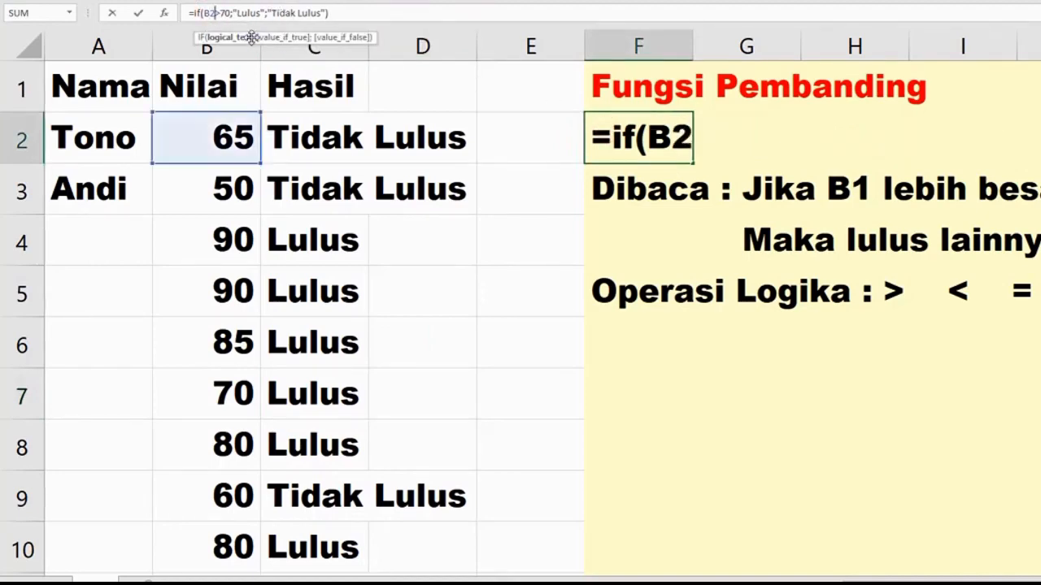
type("=")
key("Return")
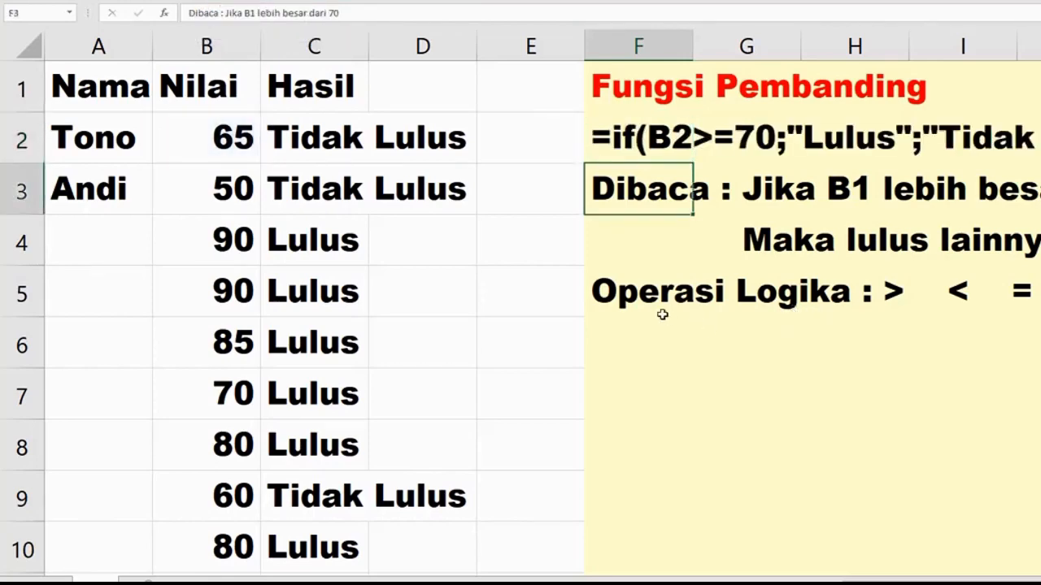
Add the operators >= and <= in H6 below the Operasi Logika line, with leading spaces to align them under the others
left_click(614, 296)
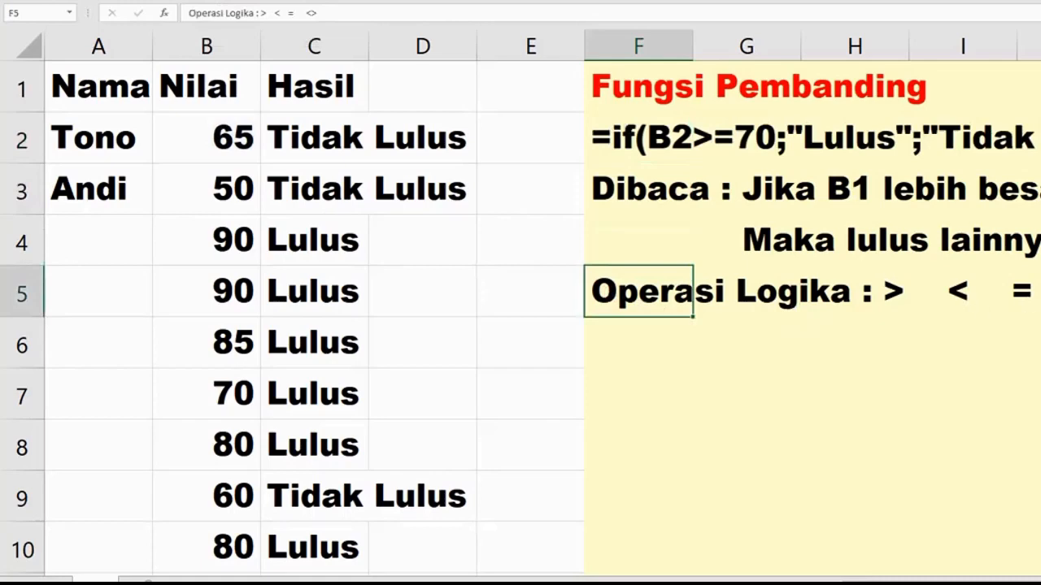
left_click(895, 334)
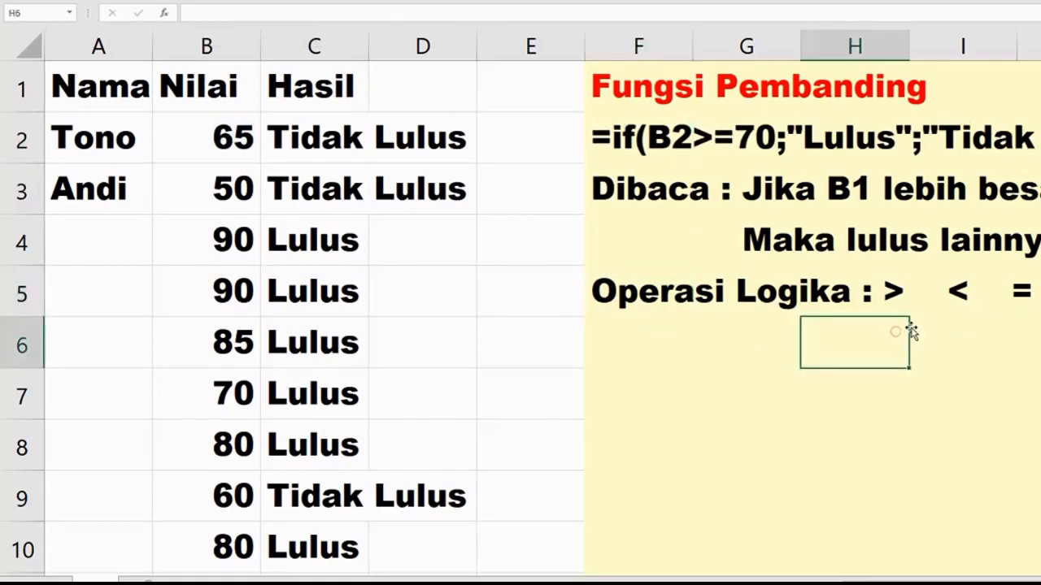
type("<")
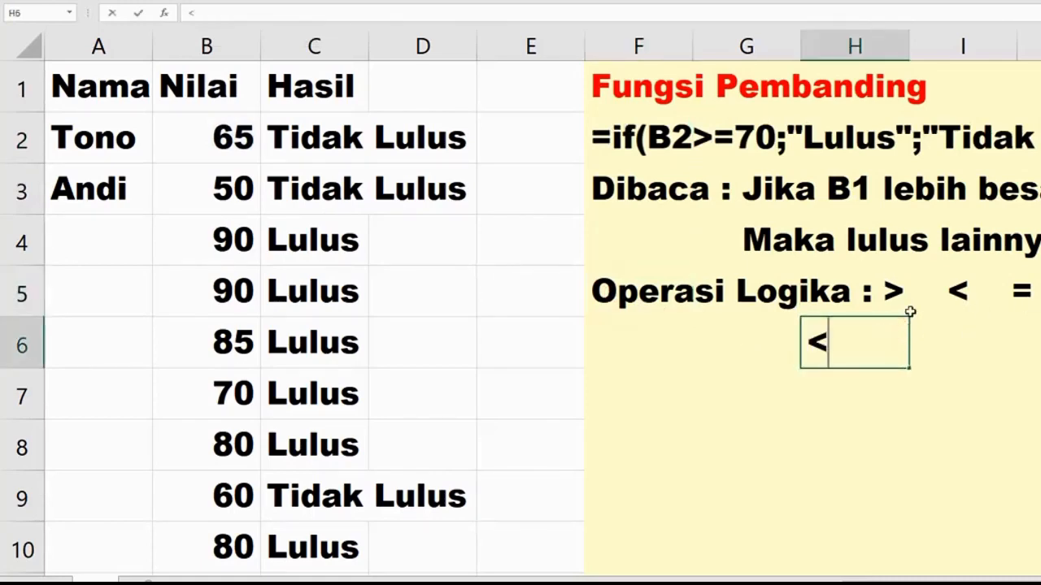
key("BackSpace")
type(">=    ")
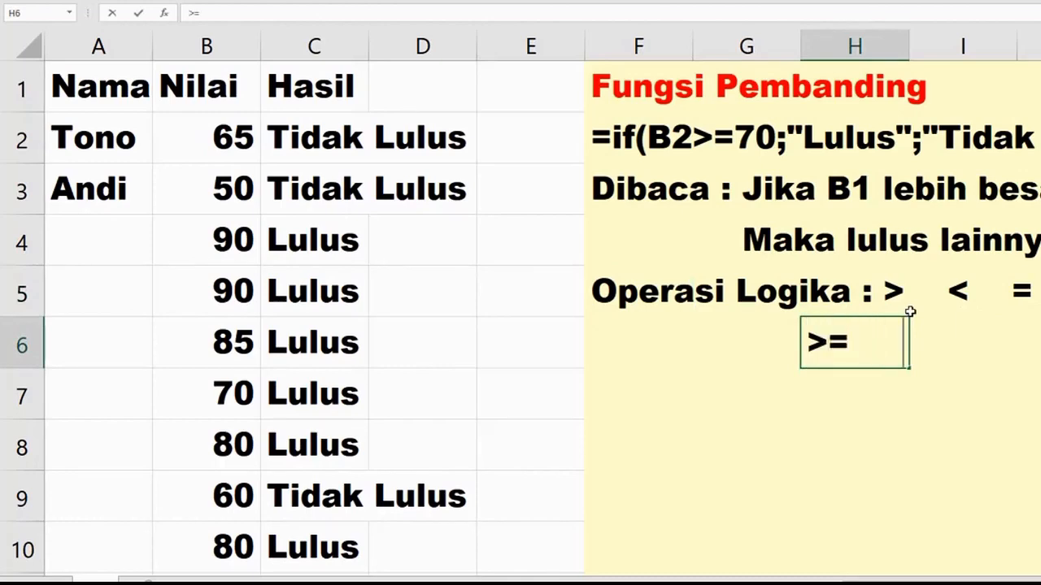
type("<")
type("=")
key("Return")
key("Up")
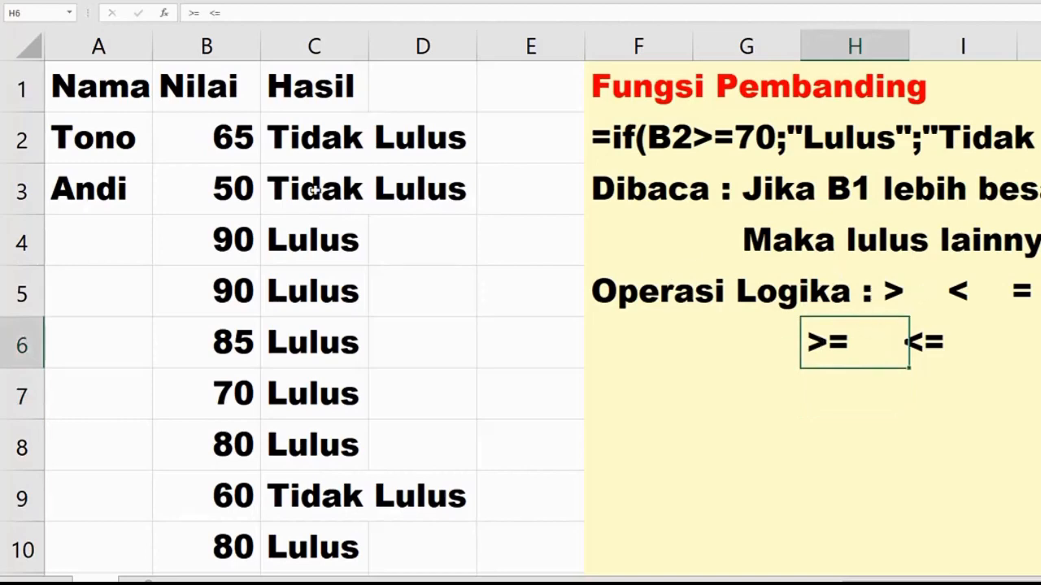
left_click(190, 12)
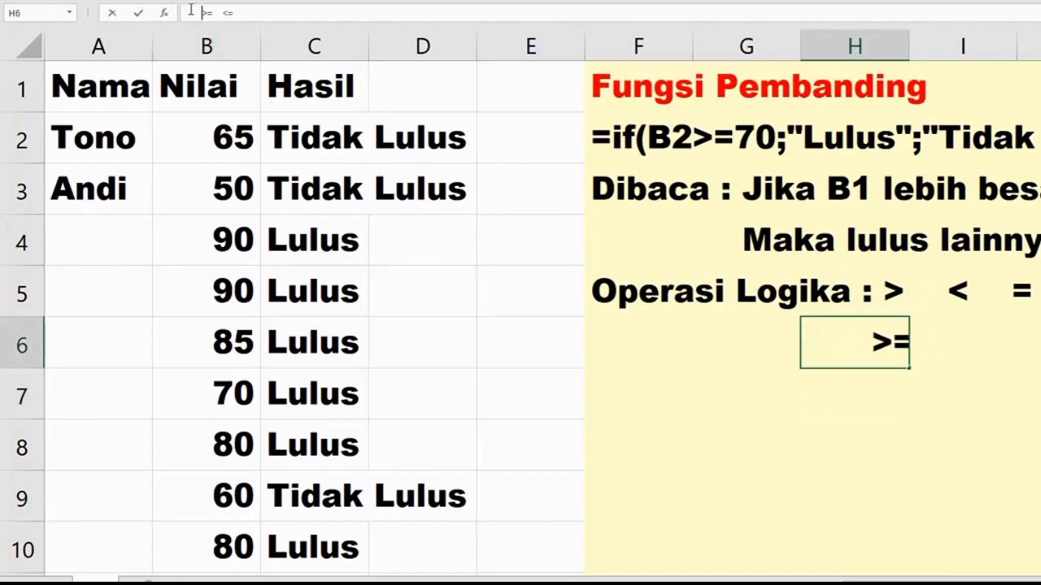
key("Return")
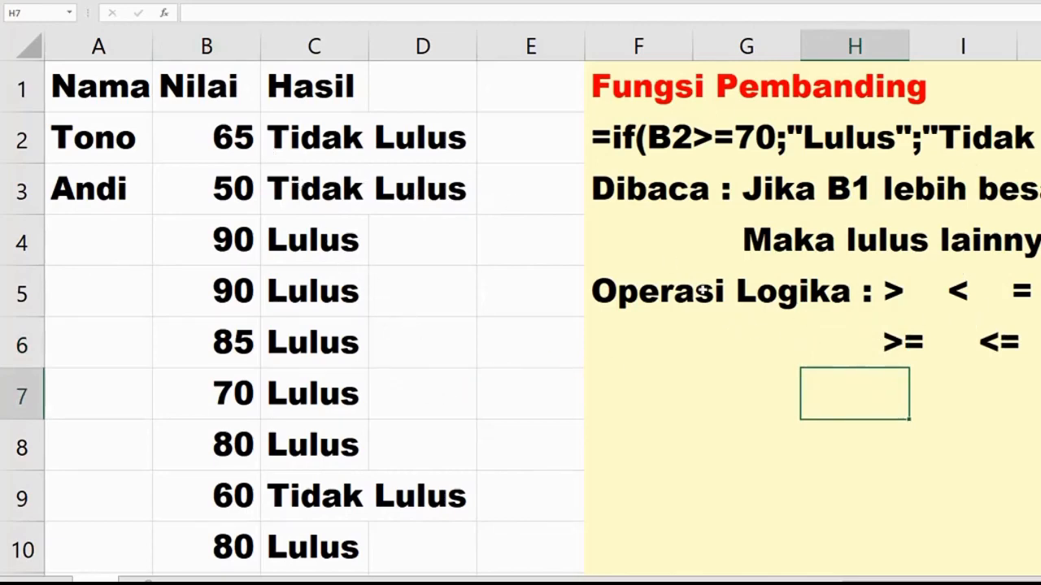
Review the IF formula in C2, and enter the passing threshold 70 in D1
left_click(303, 151)
left_click(243, 143)
left_click(261, 155)
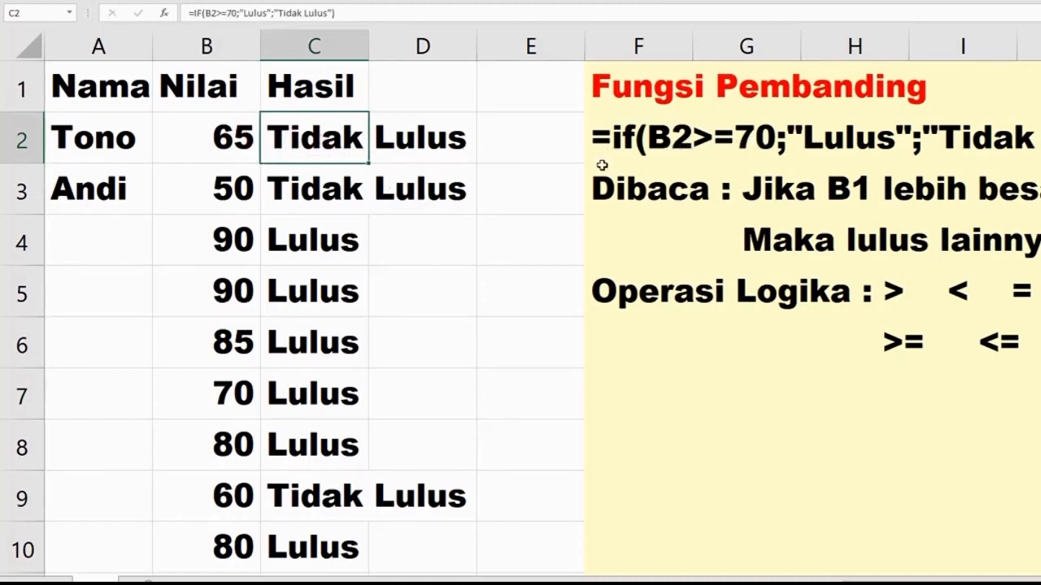
left_click(416, 93)
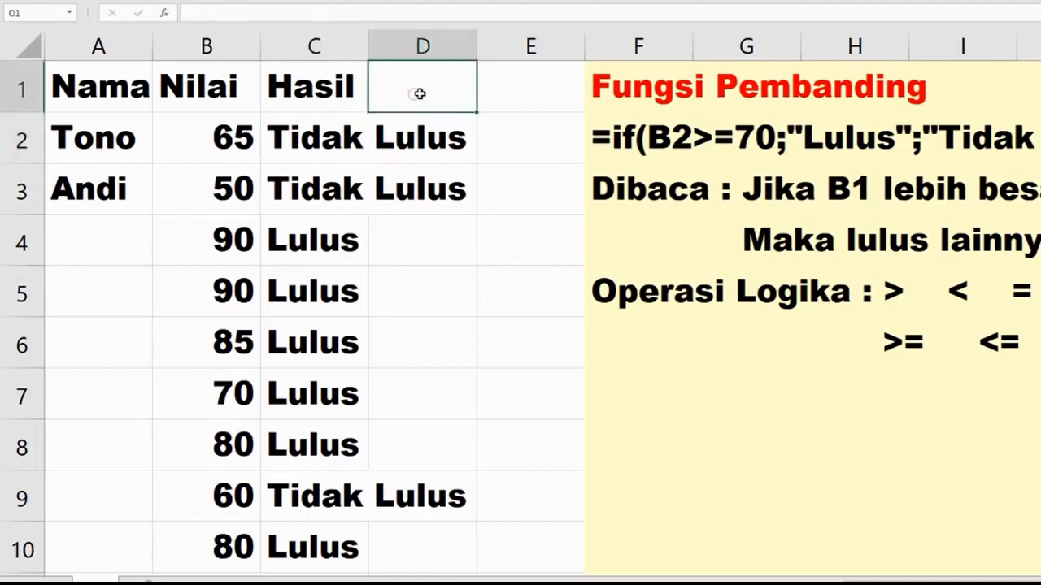
type("70")
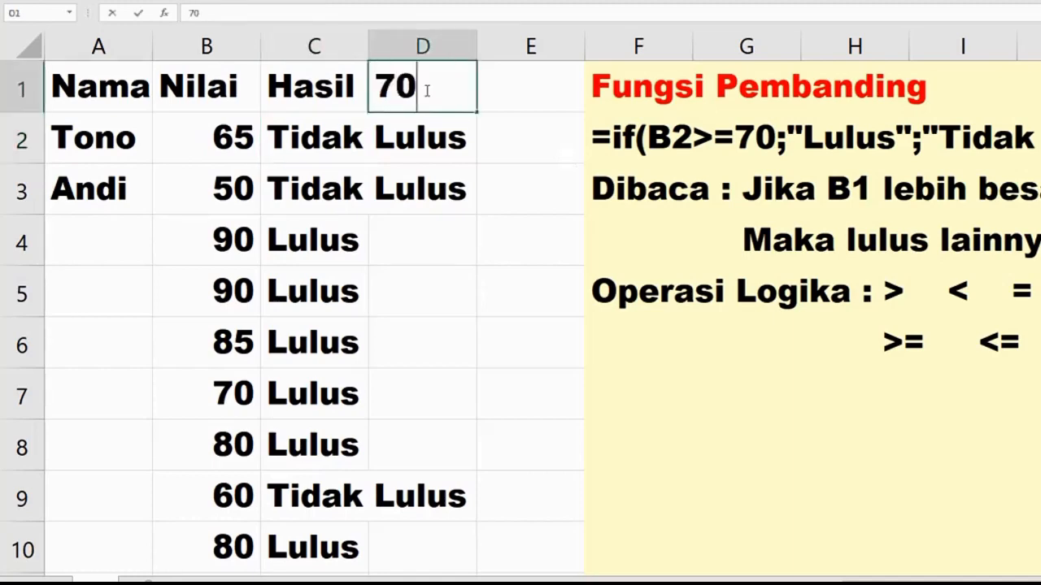
key("Return")
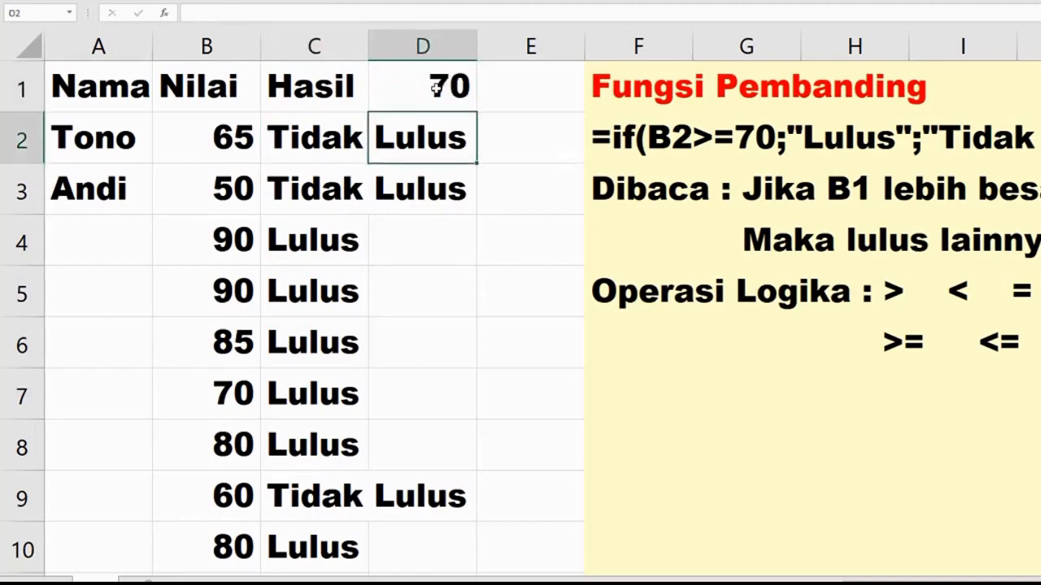
Begin a replacement IF formula in C2 with a greater-than comparison on the score in B2
left_click(325, 135)
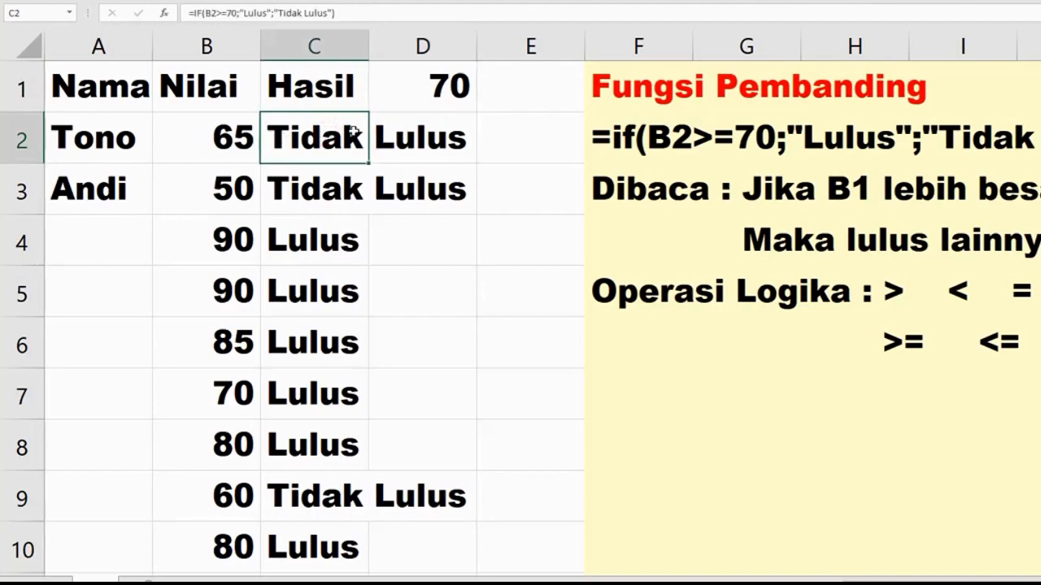
type("=")
type("if")
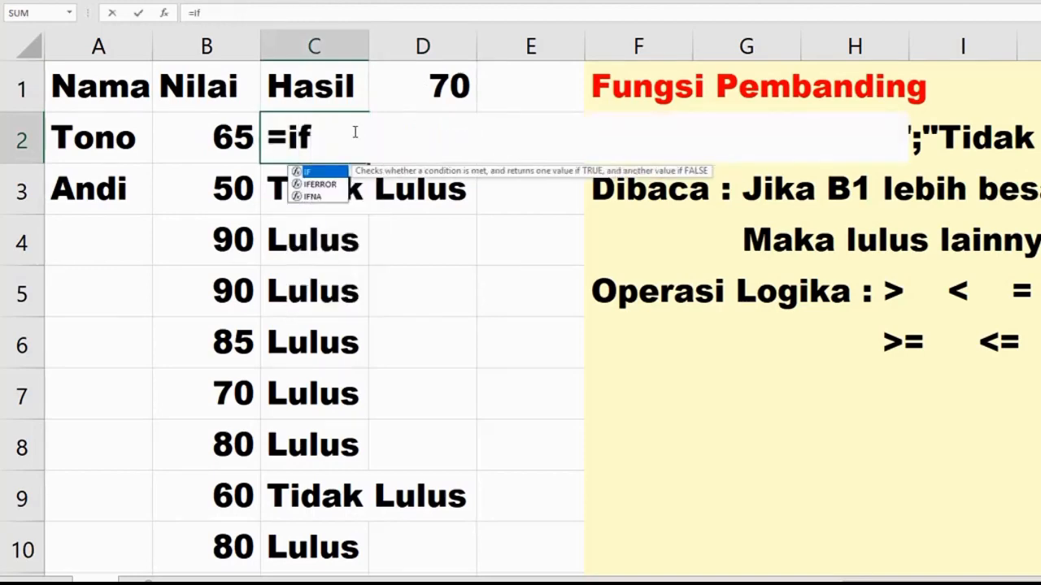
type("(")
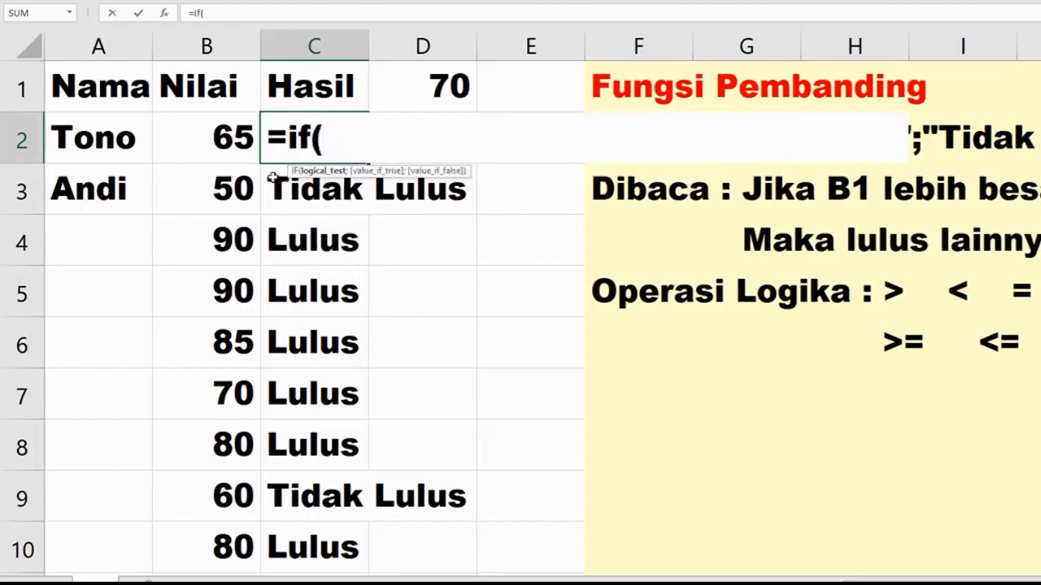
left_click(220, 141)
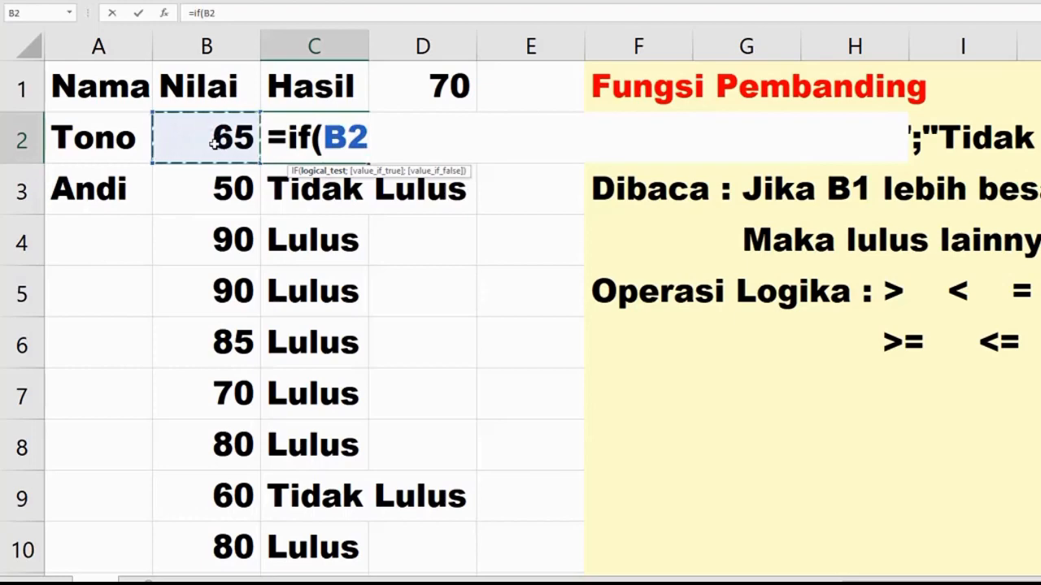
type(">")
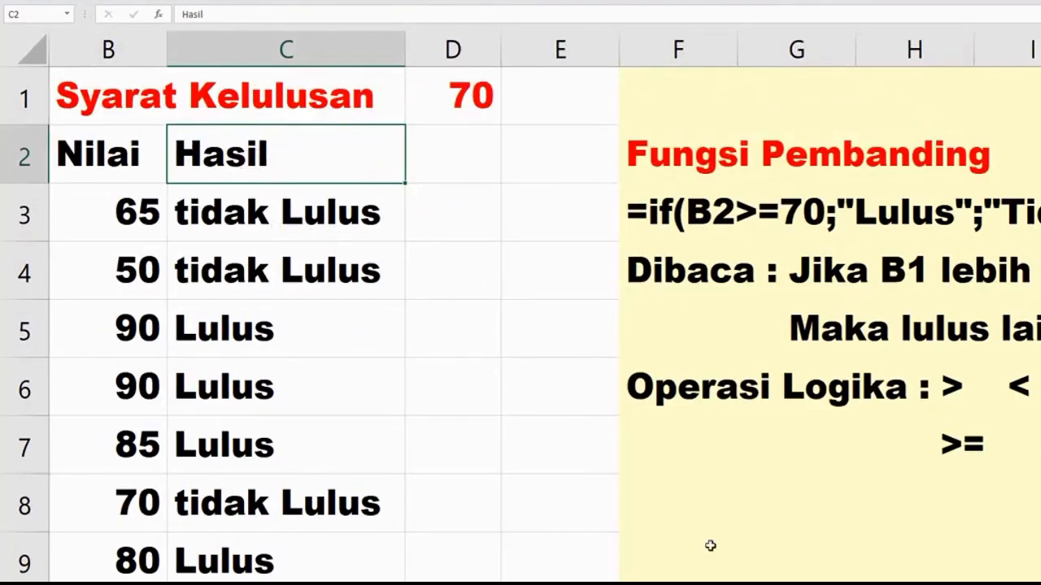
Review the passing threshold in D1, the Hasil header and the existing IF formula in C3
scroll(543, 306, "left", 2)
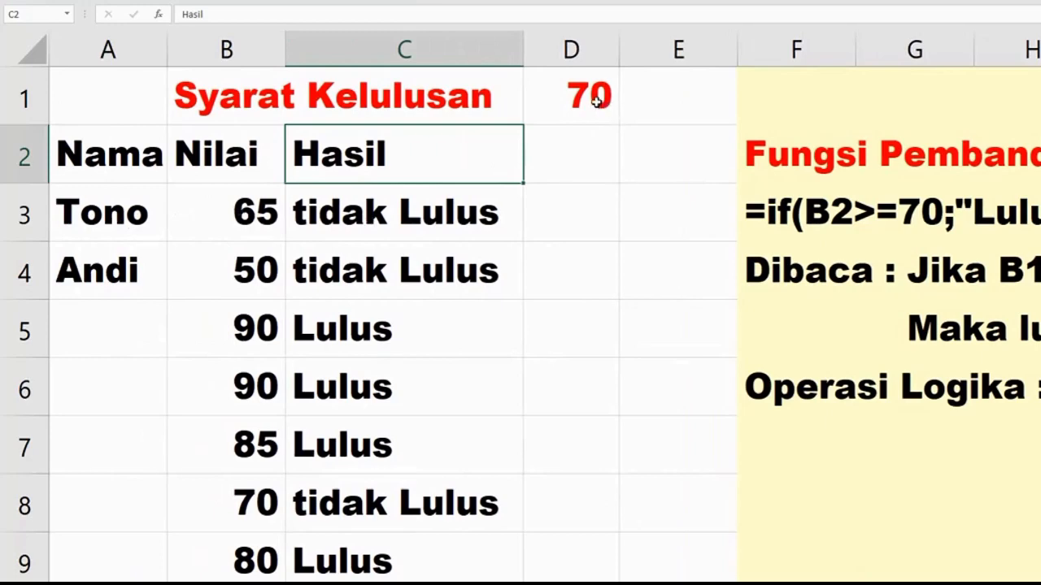
left_click(597, 98)
left_click(366, 151)
left_click(343, 209)
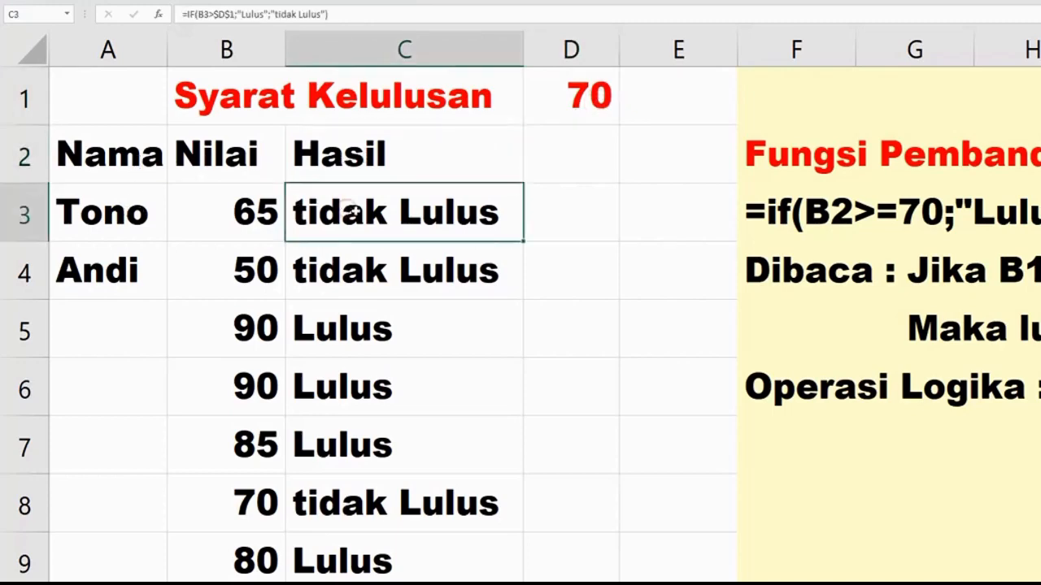
type("'=")
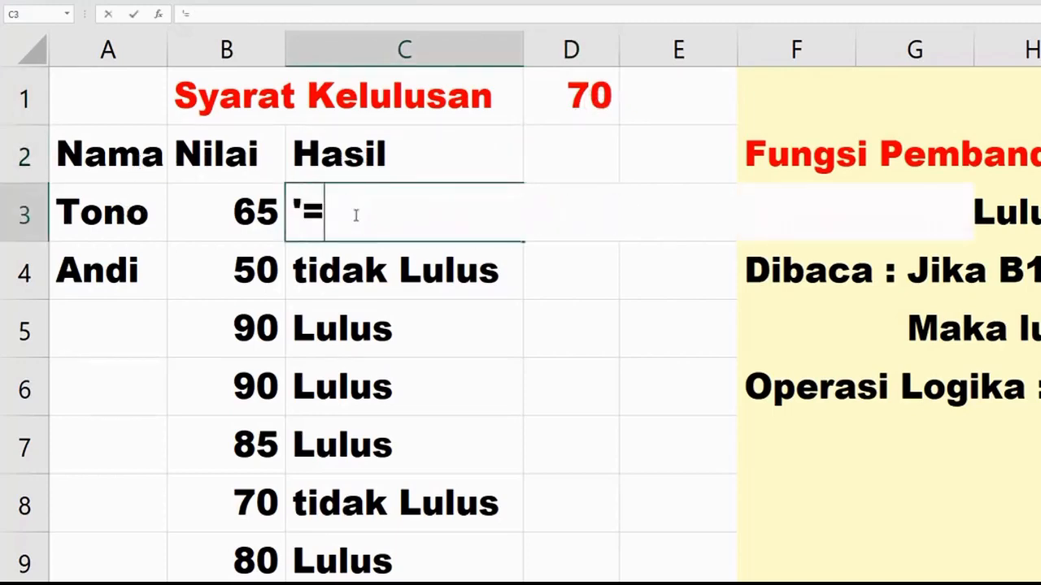
type("j")
key("BackSpace")
type("if(")
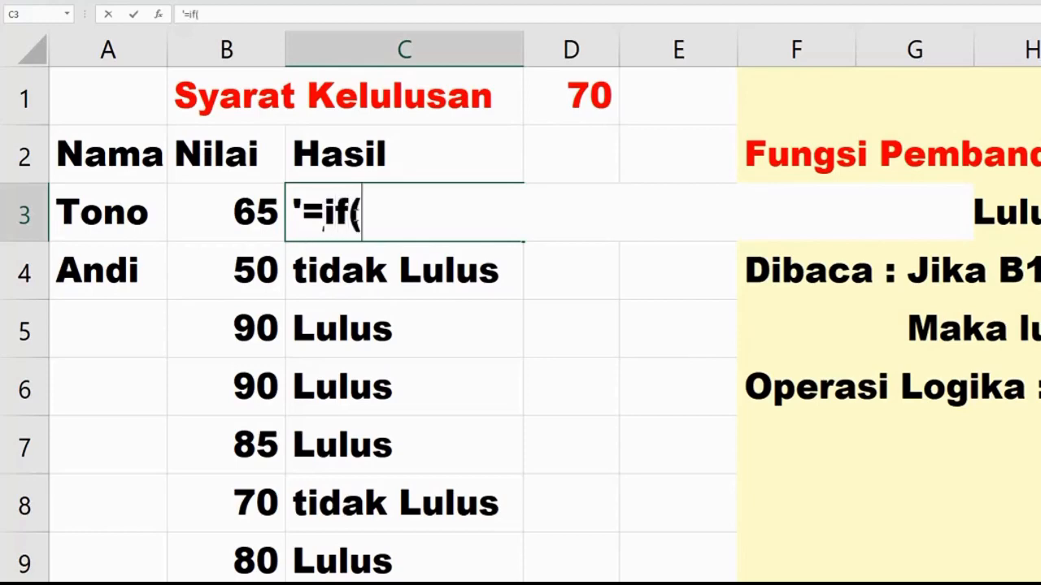
left_click(209, 216)
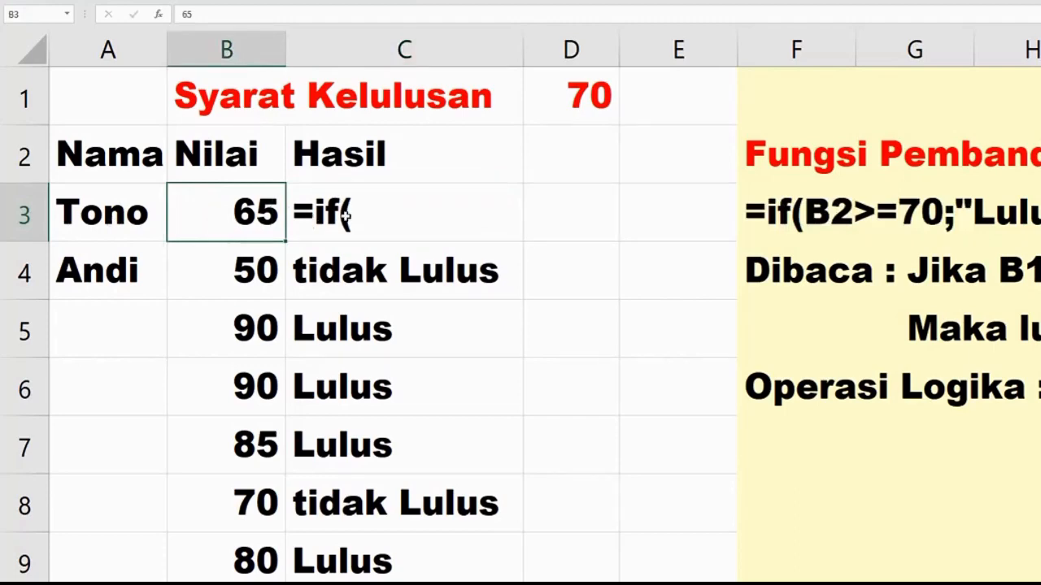
Start an IF formula in C3 testing whether B3 is greater than D1, with the threshold as the absolute reference $D$1
left_click(368, 210)
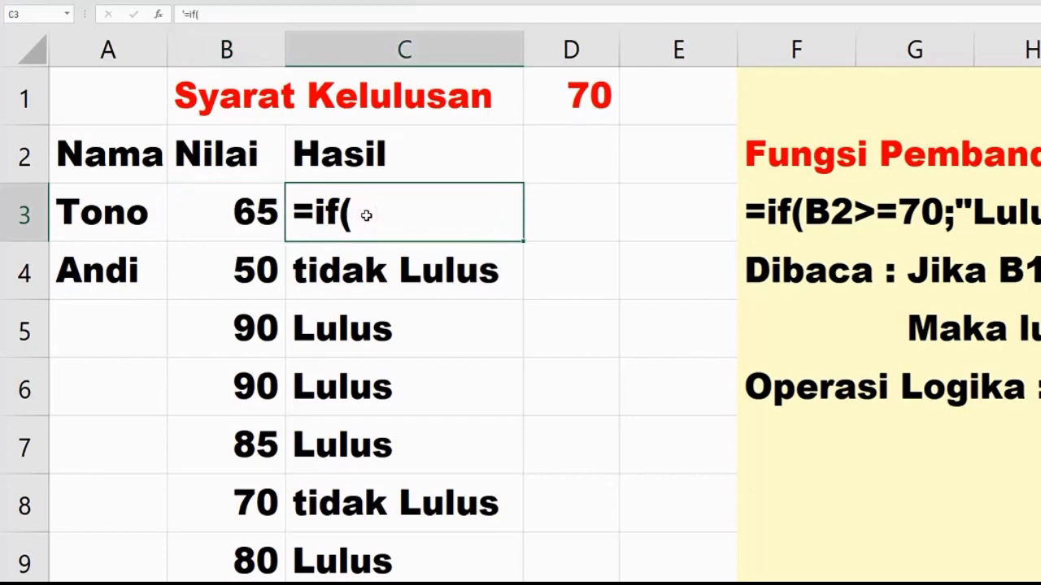
type("=if(")
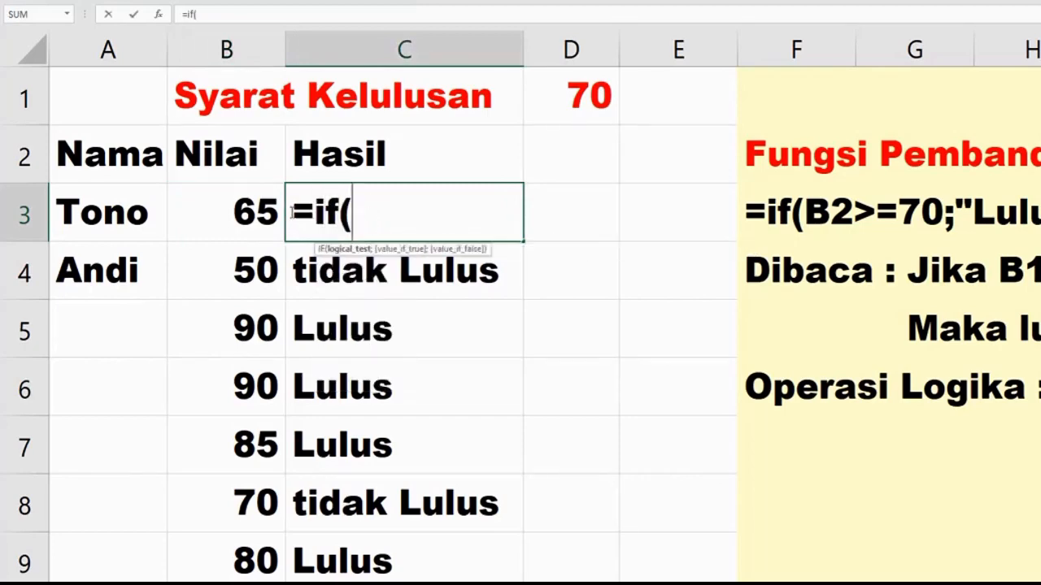
left_click(222, 209)
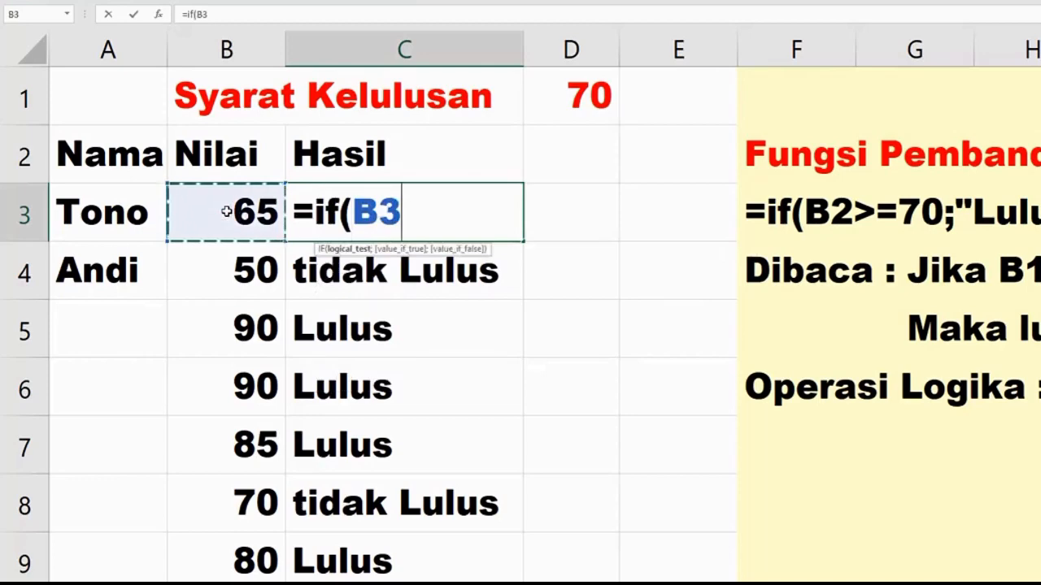
type(">")
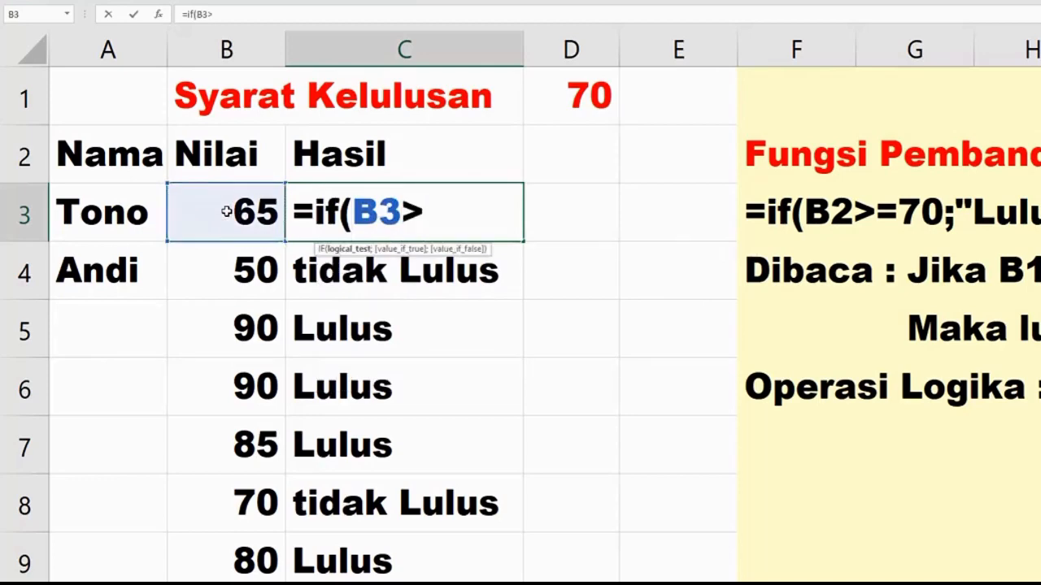
left_click(557, 100)
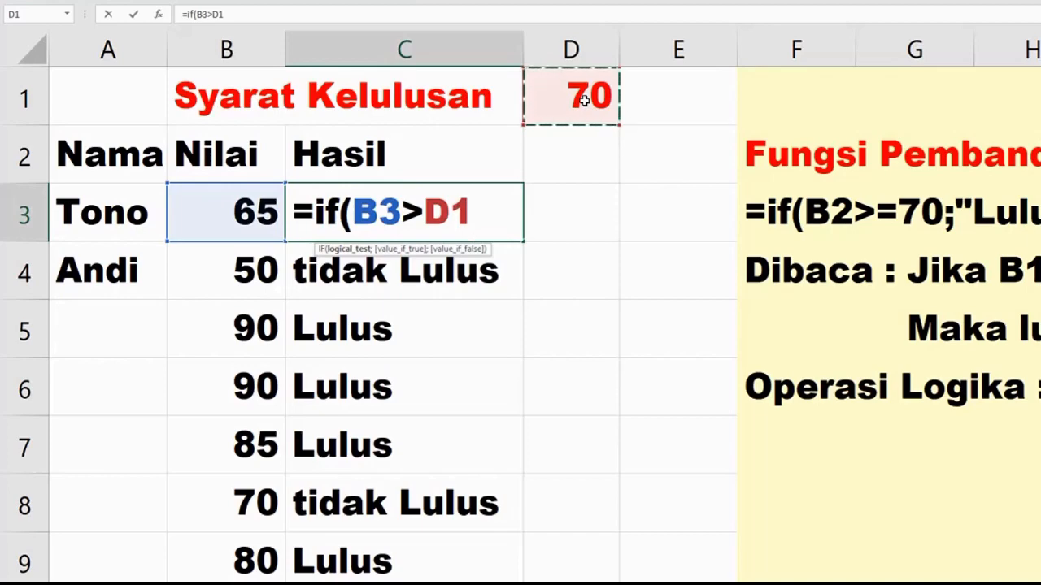
key("F4")
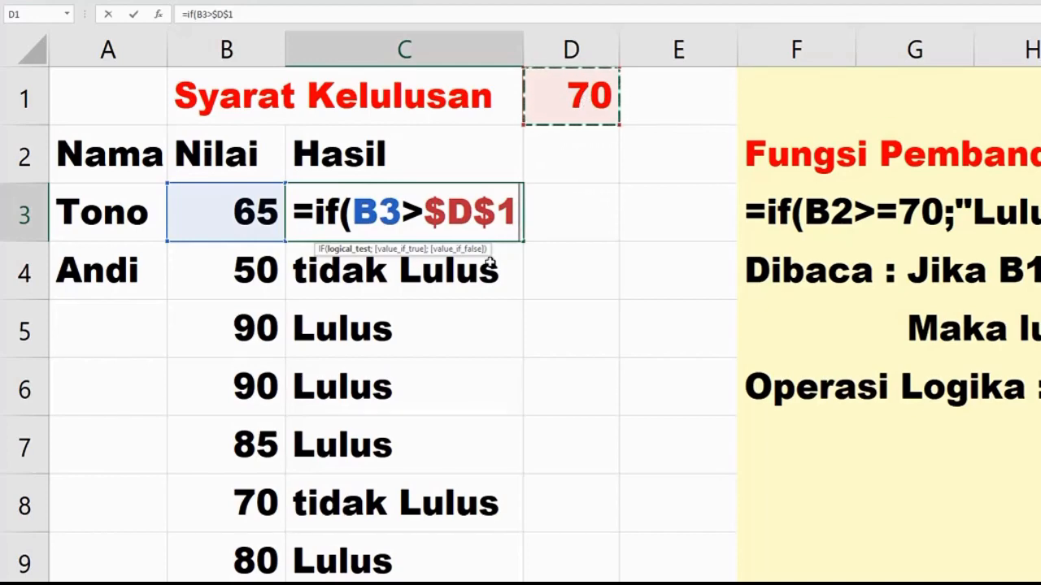
Complete the IF formula in C3 so it returns "lulus" when true and "tidak lulus" when false
type(";")
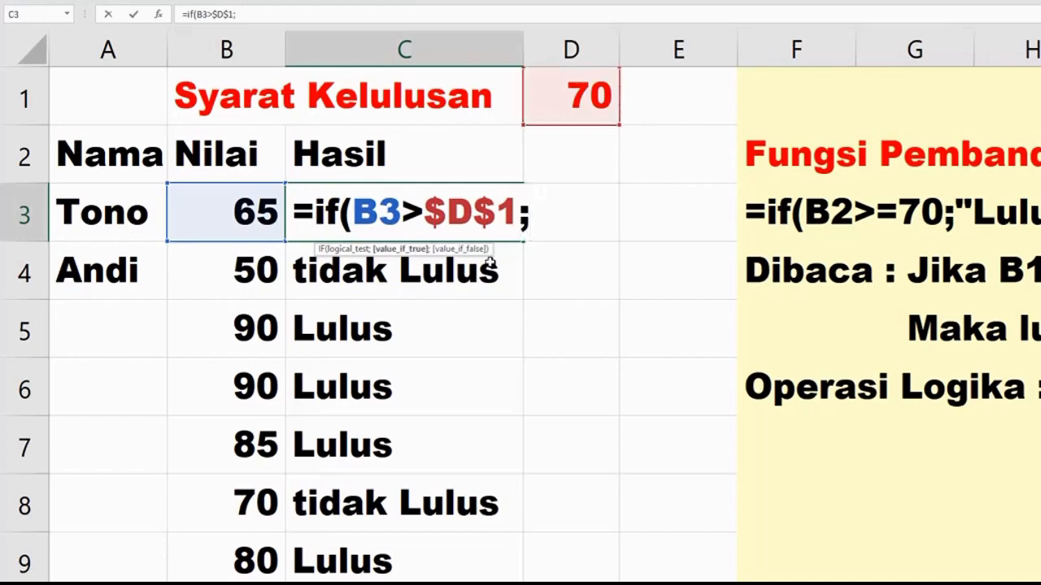
type("\"lulu")
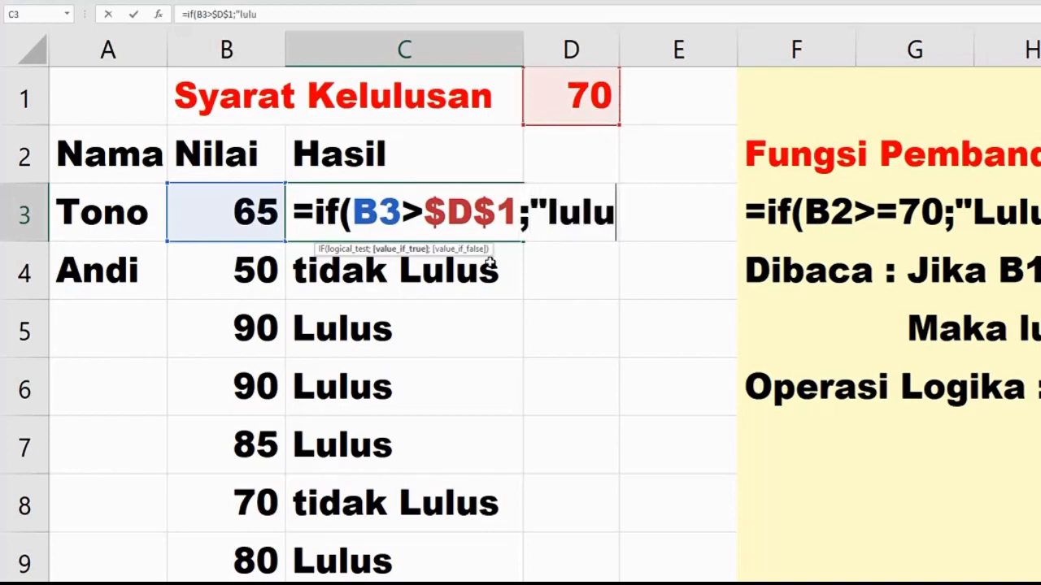
type("s\";")
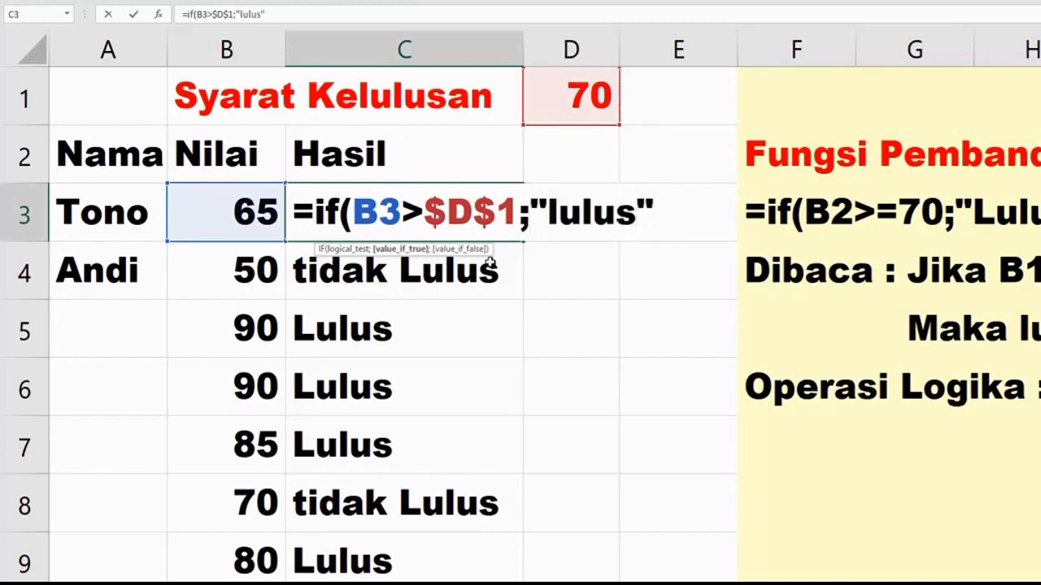
type("\"tidak")
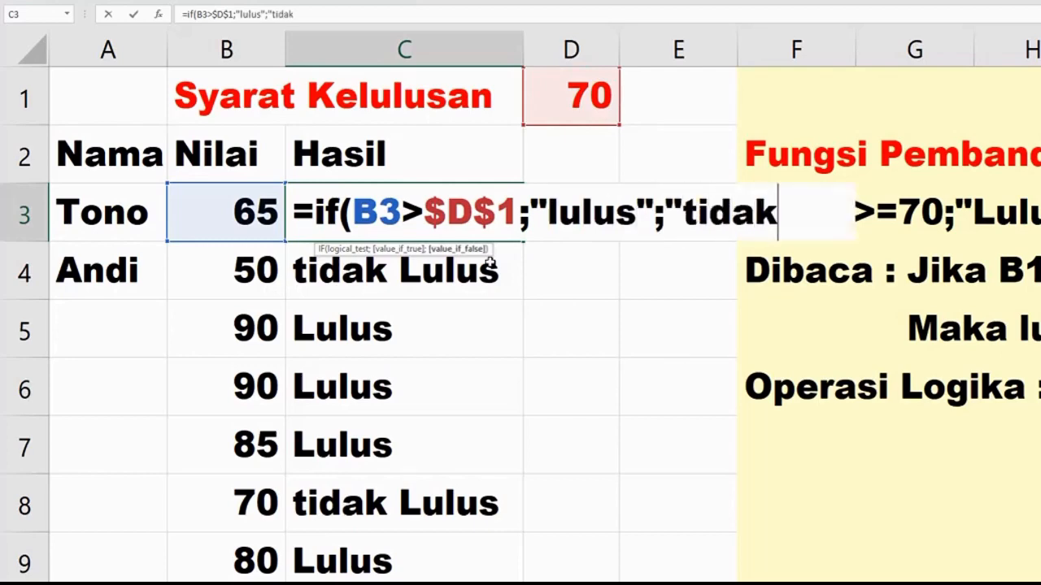
type(" lulus\")")
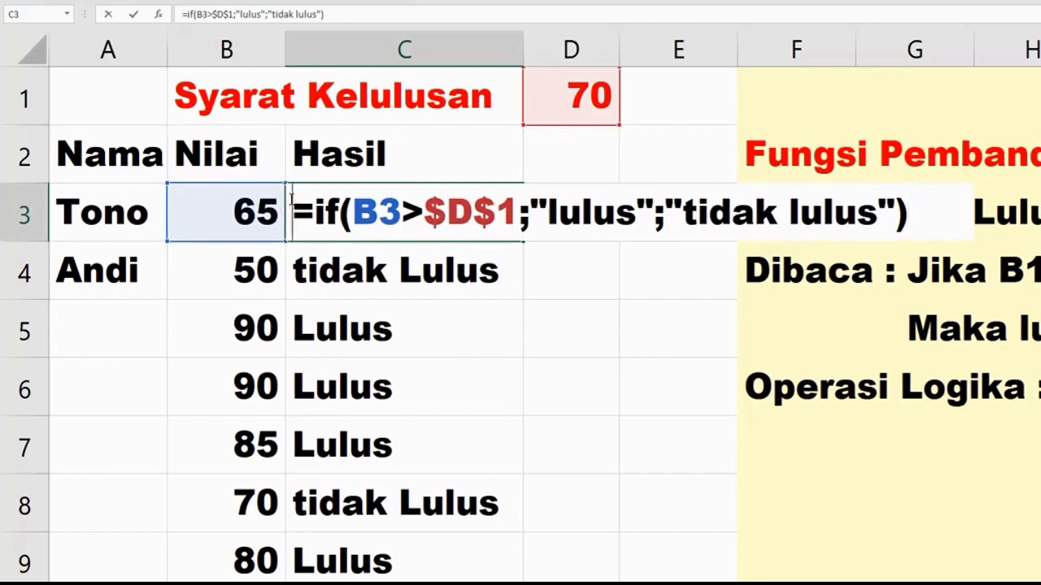
left_click(291, 200)
type("'")
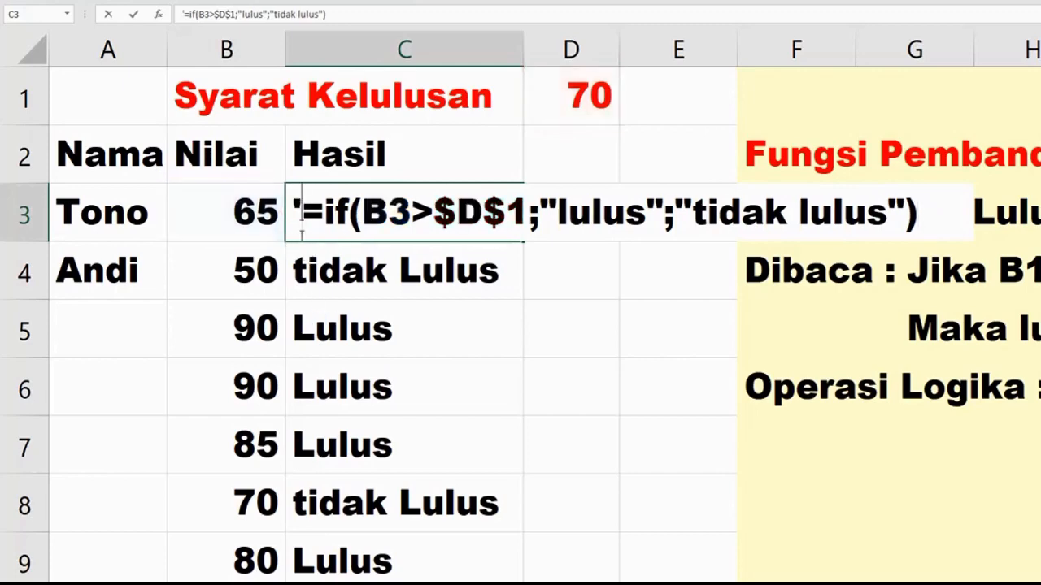
key("BackSpace")
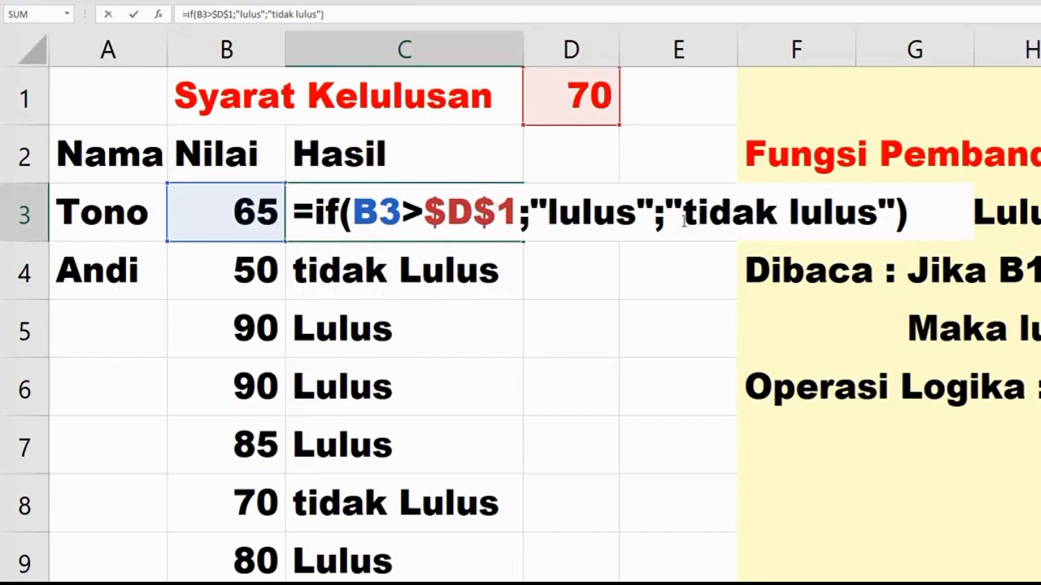
key("Return")
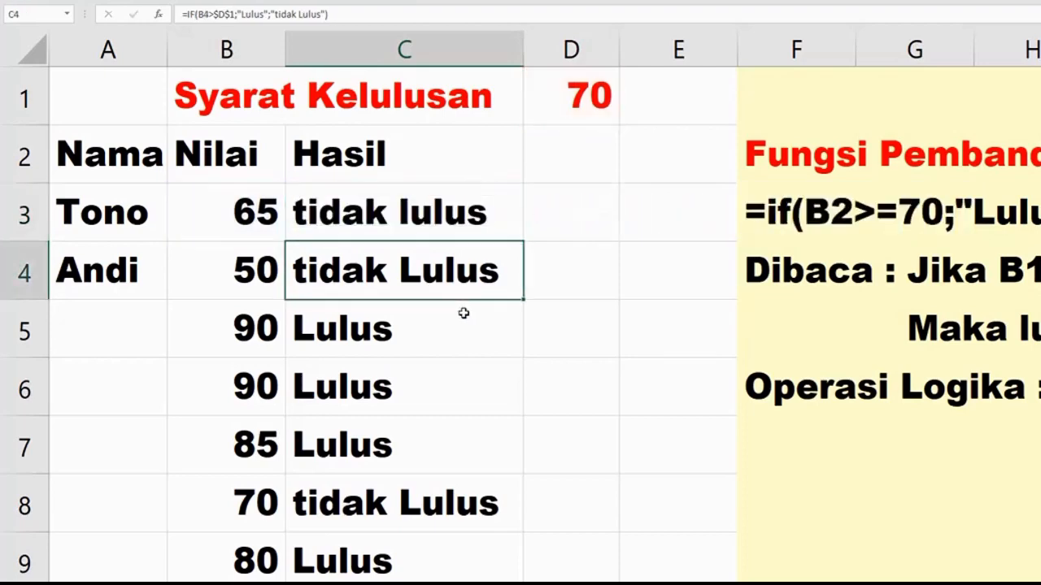
Copy the IF formula from C3 into the Hasil cells below, starting at C4
left_click(382, 211)
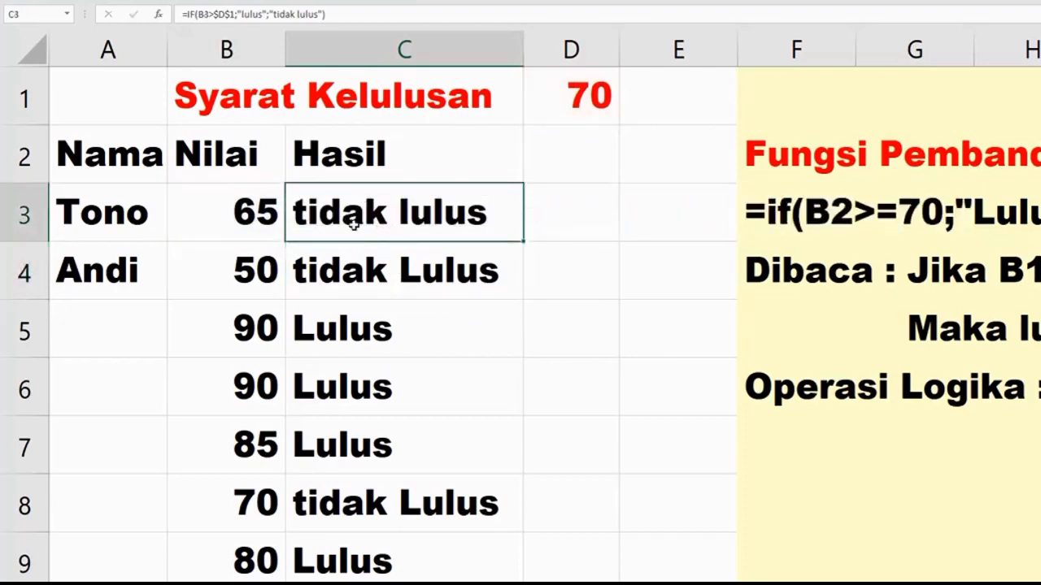
key("ctrl+c")
left_click(376, 260)
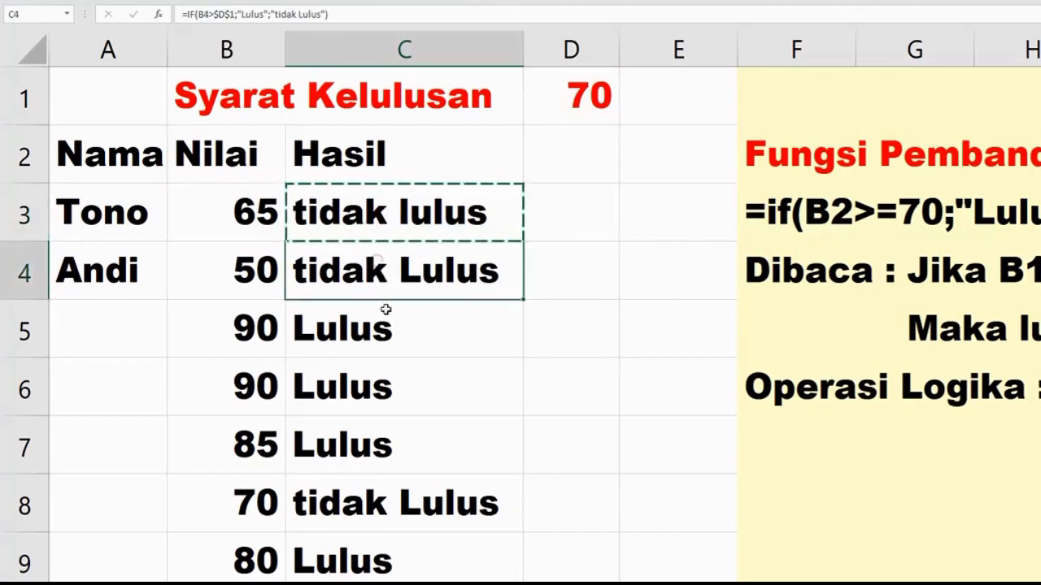
left_click(377, 543, "shift")
key("Return")
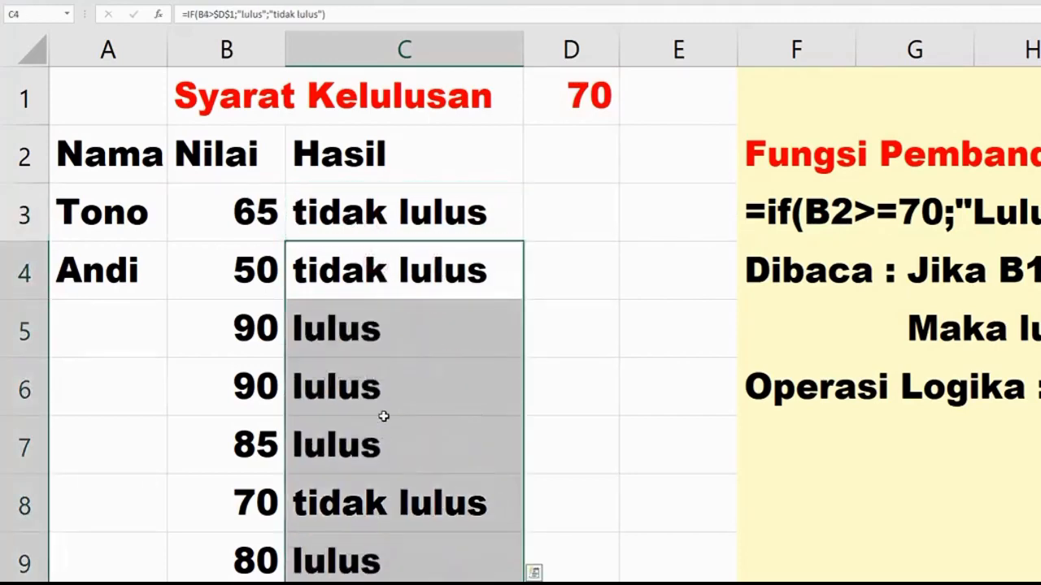
Set the passing threshold in D1 to 50 to test how the Hasil column responds
left_click(376, 224)
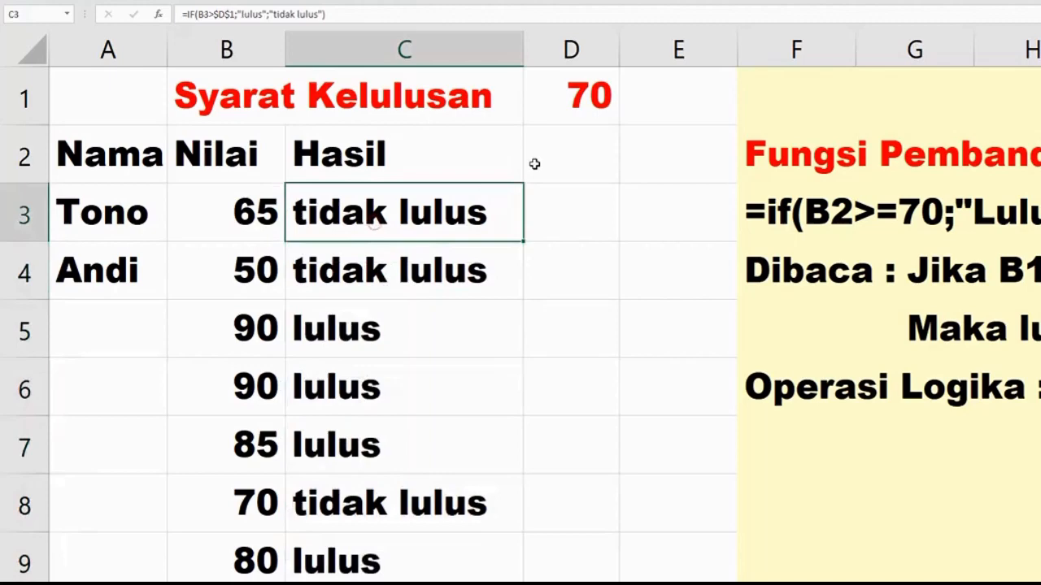
left_click(615, 97)
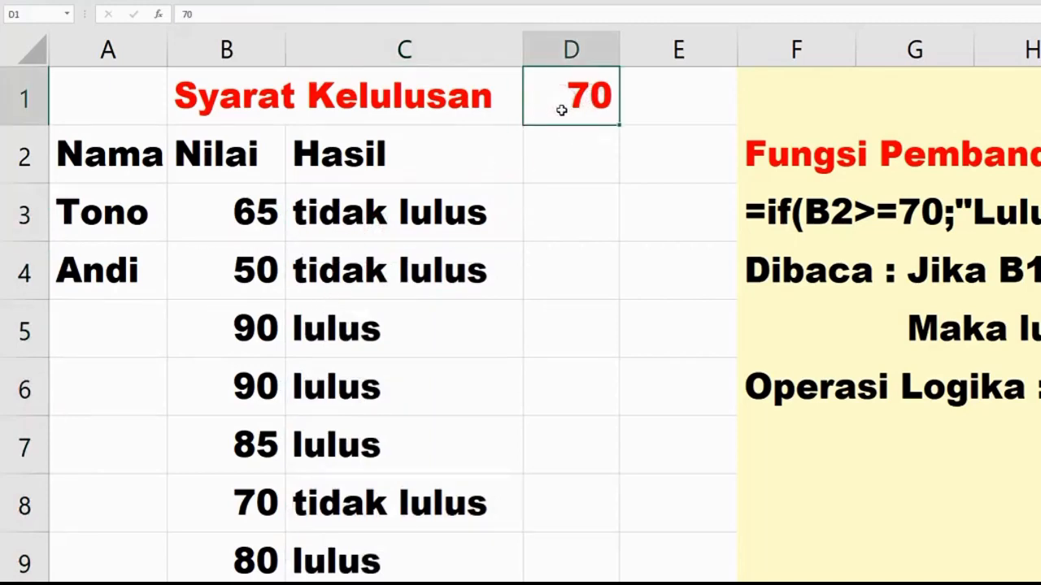
type("50")
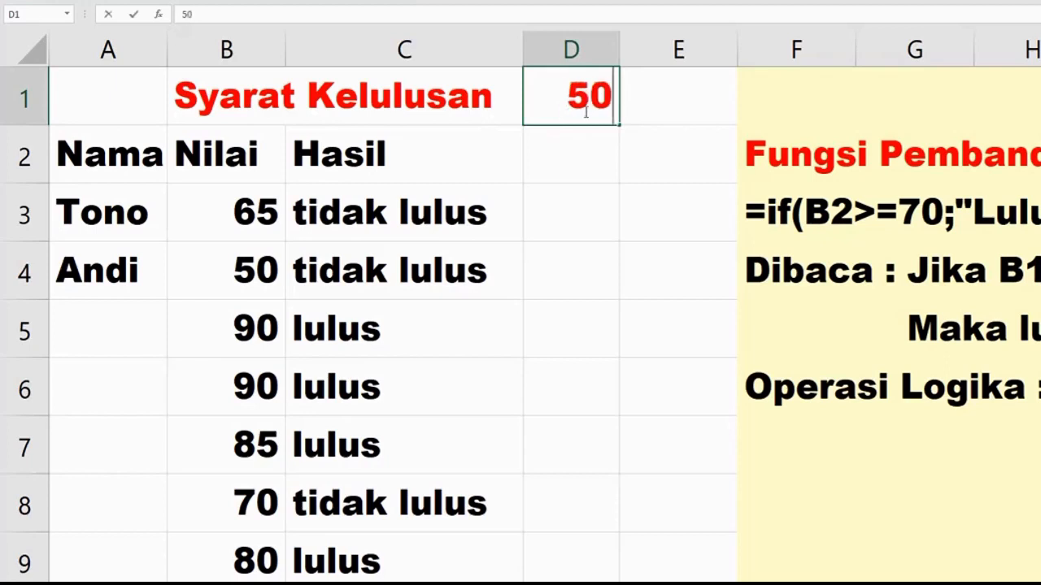
key("Return")
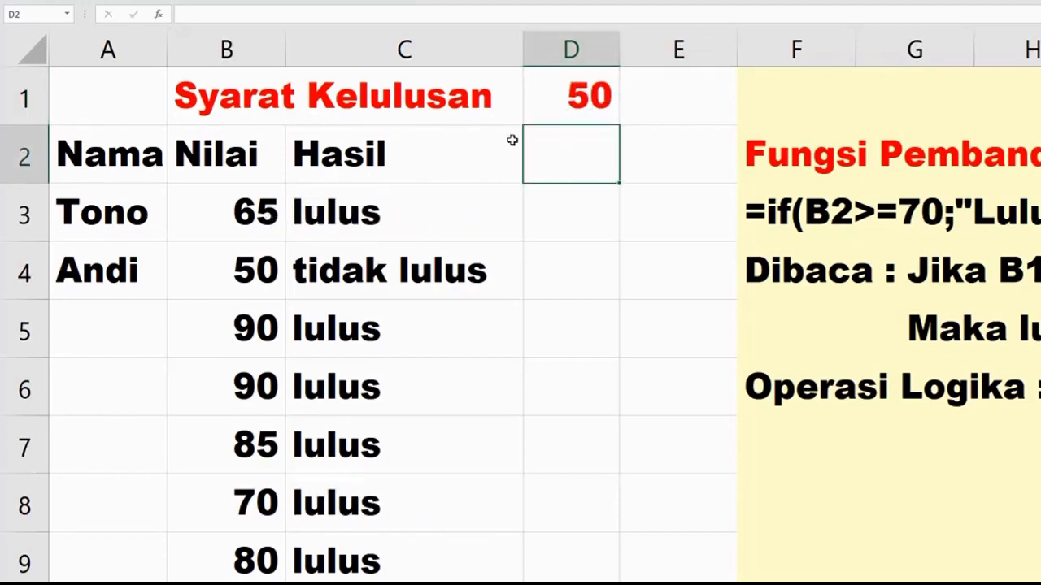
Set the Syarat Kelulusan threshold in D1 to 80
left_click(586, 100)
type("80")
key("Return")
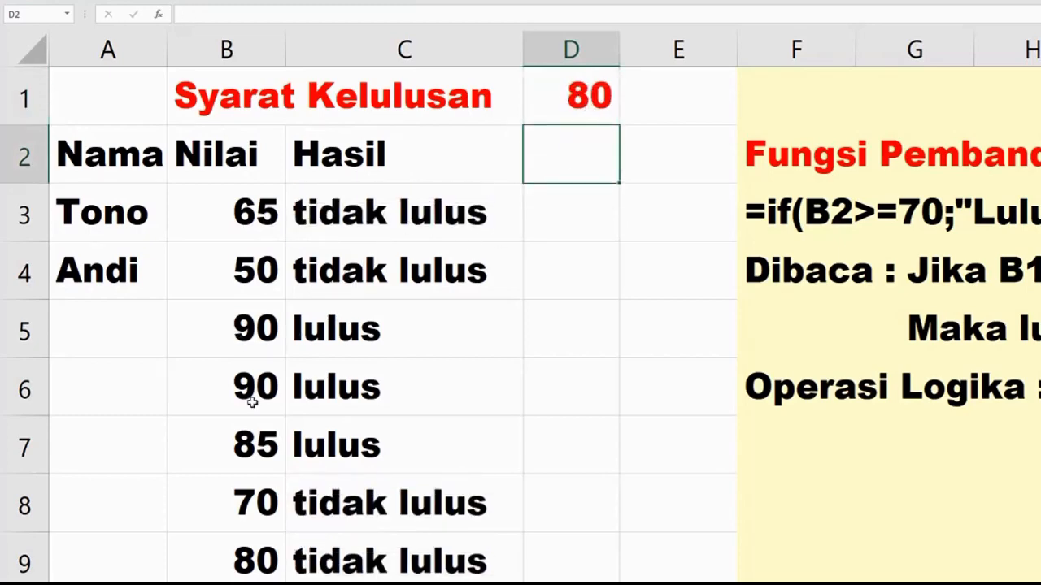
left_click(600, 94)
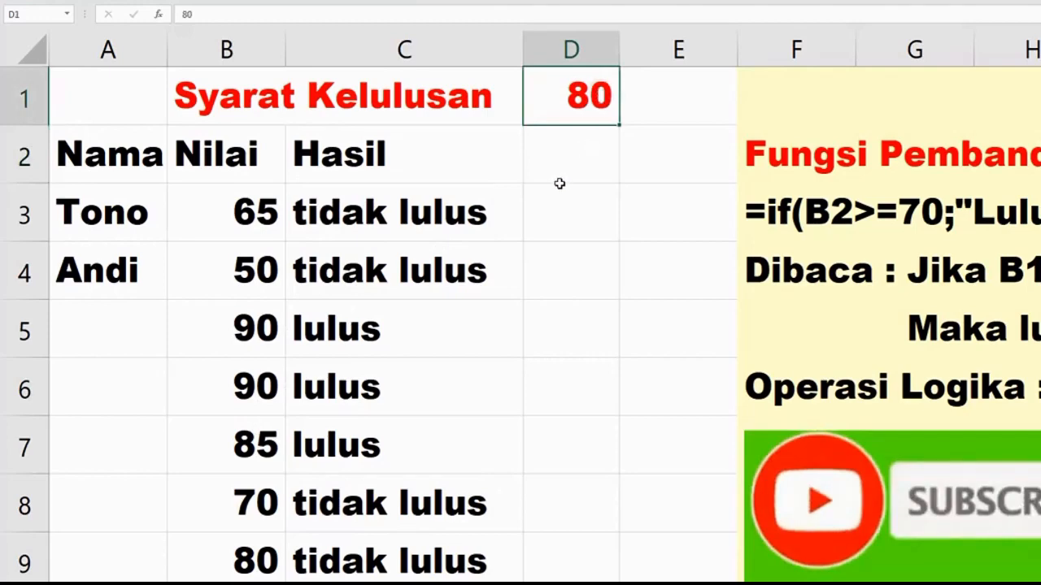
left_click(379, 161)
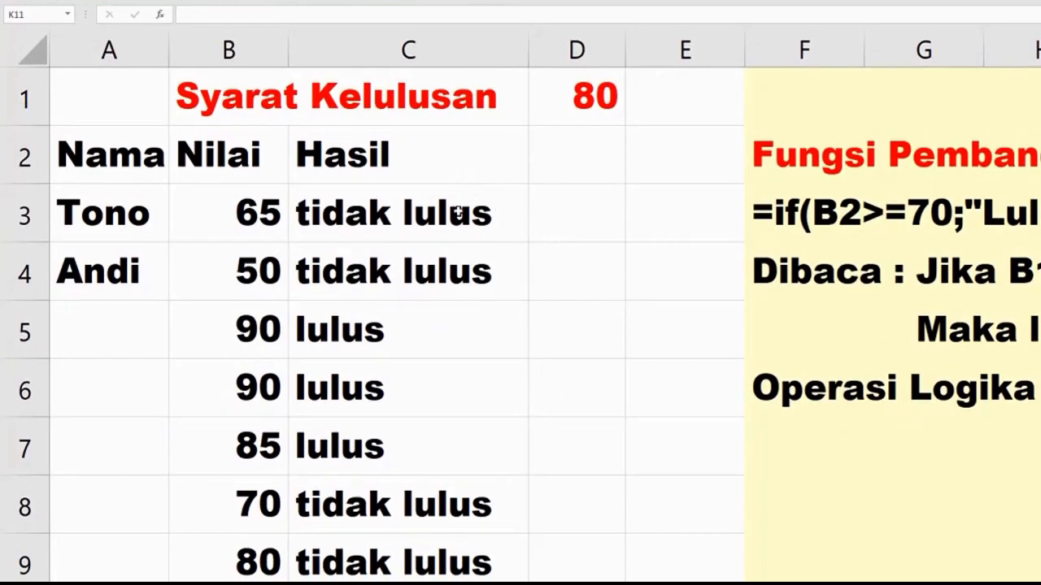
left_click(441, 150)
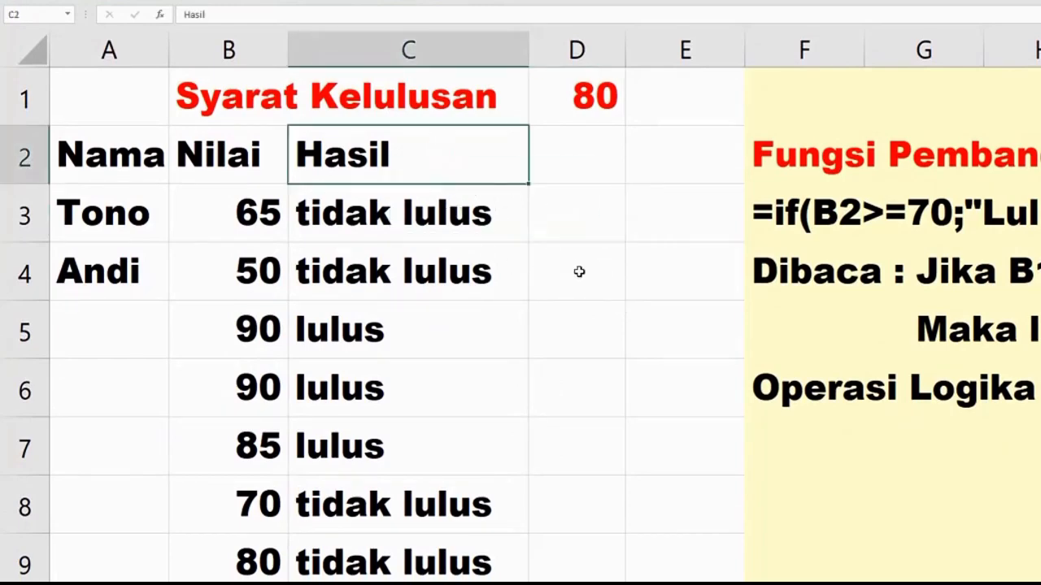